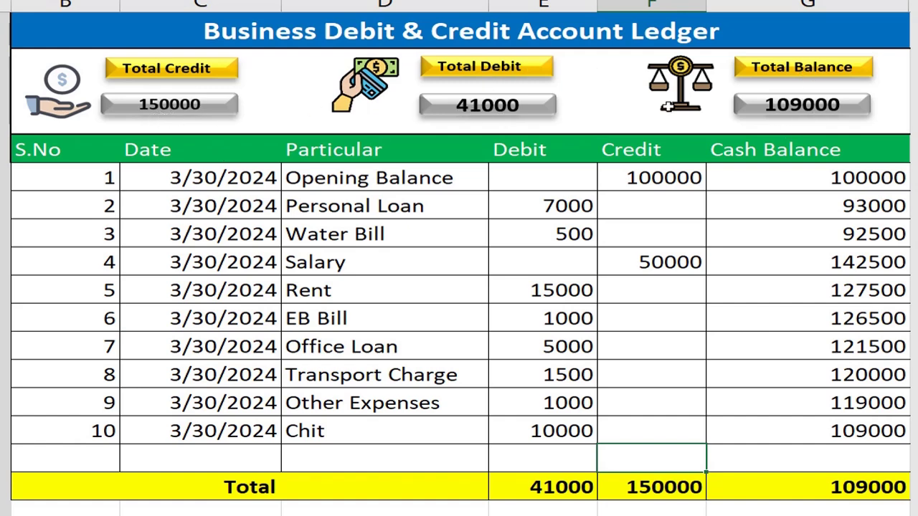
Add ledger entry 11 in the empty row above Total with today's date 4/2/2024, Travel Expenses and a debit of 15000.
click(84, 444)
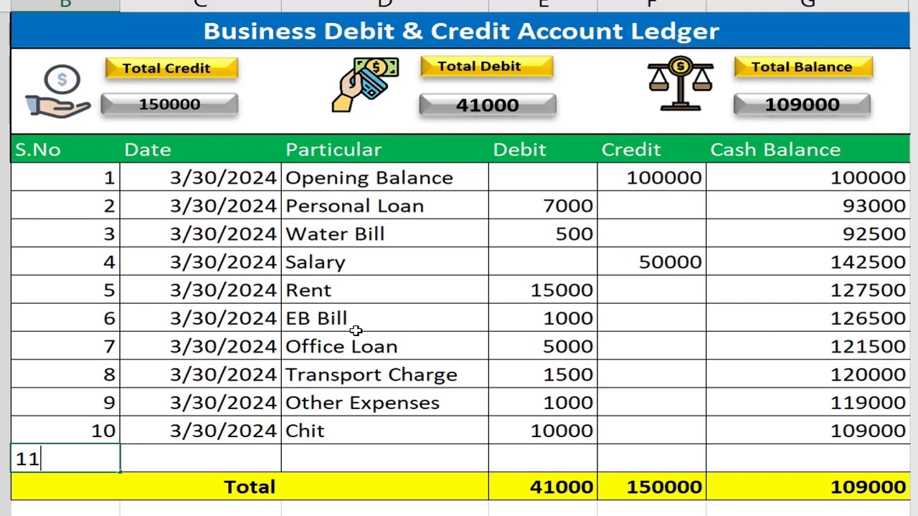
key(Tab)
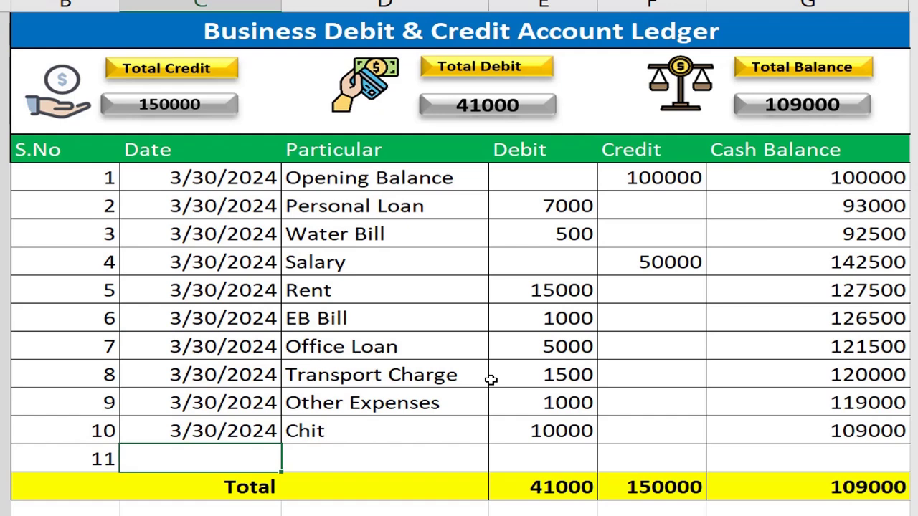
key(ctrl+semicolon)
key(Tab)
text(Tr)
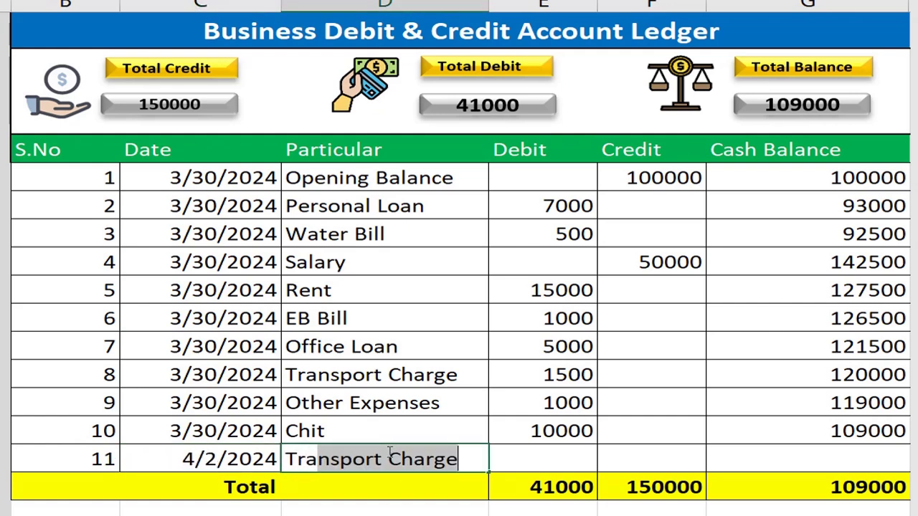
text(avel Expenses)
key(Tab)
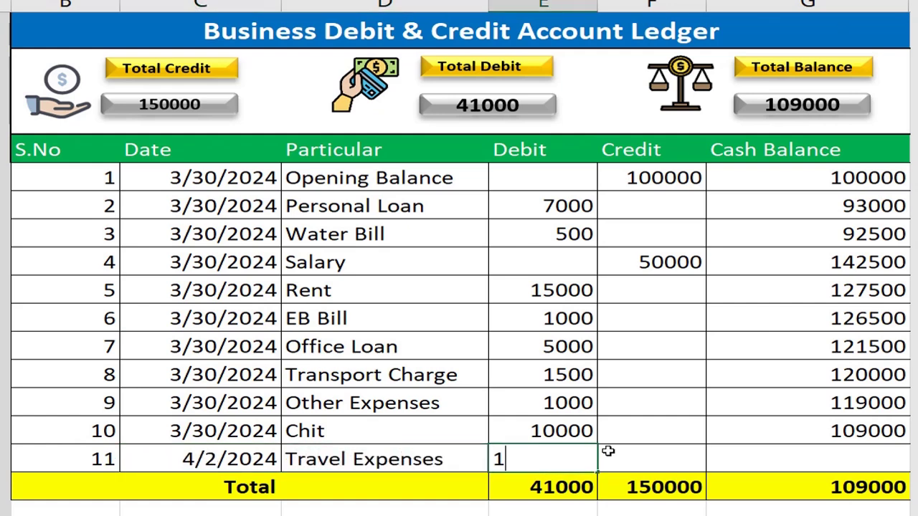
text(15000)
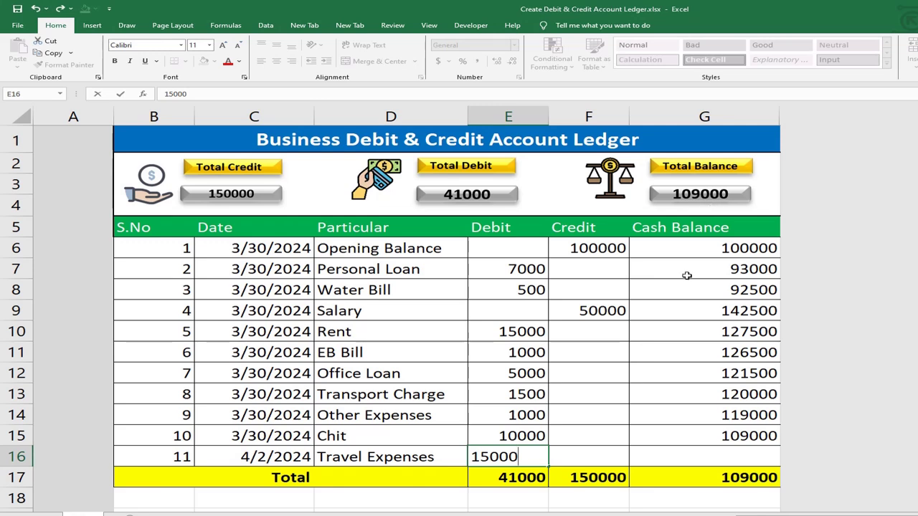
key(Tab)
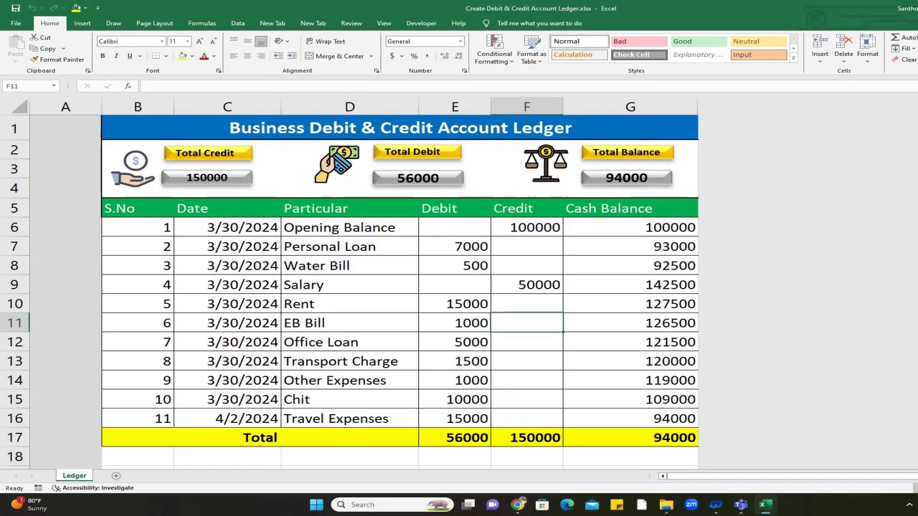
Add a new worksheet and fill its column A with light grey.
key(Down)
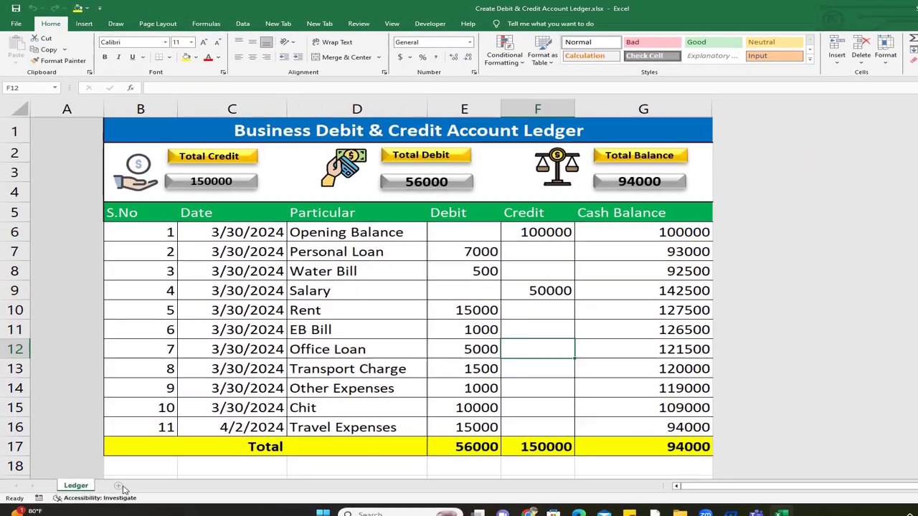
click(121, 487)
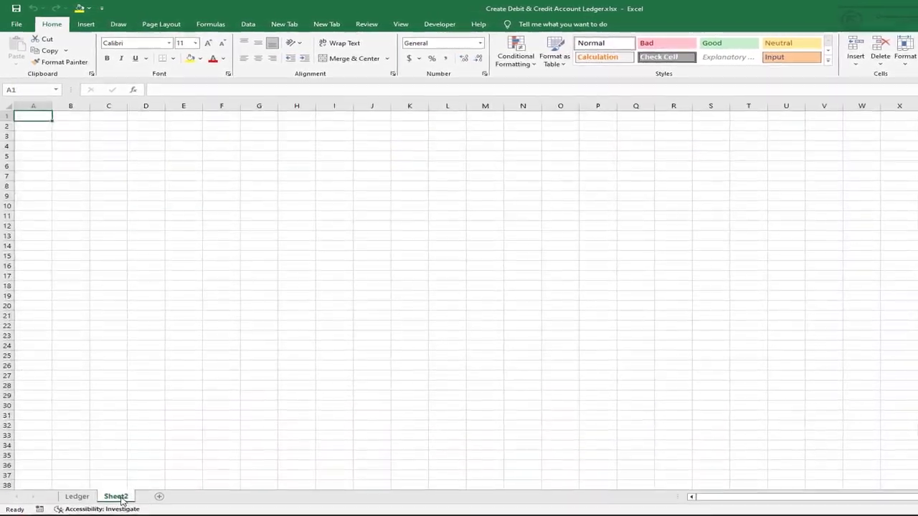
click(69, 112)
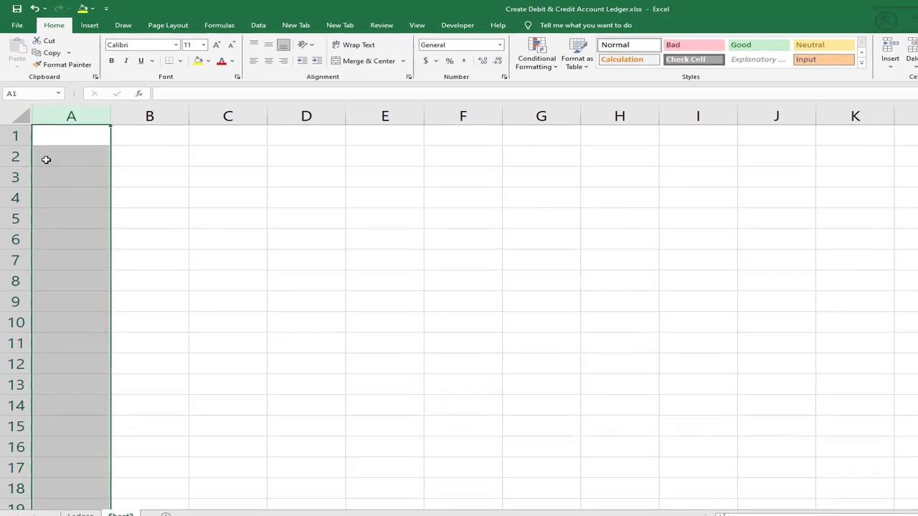
click(209, 61)
click(204, 105)
click(180, 121)
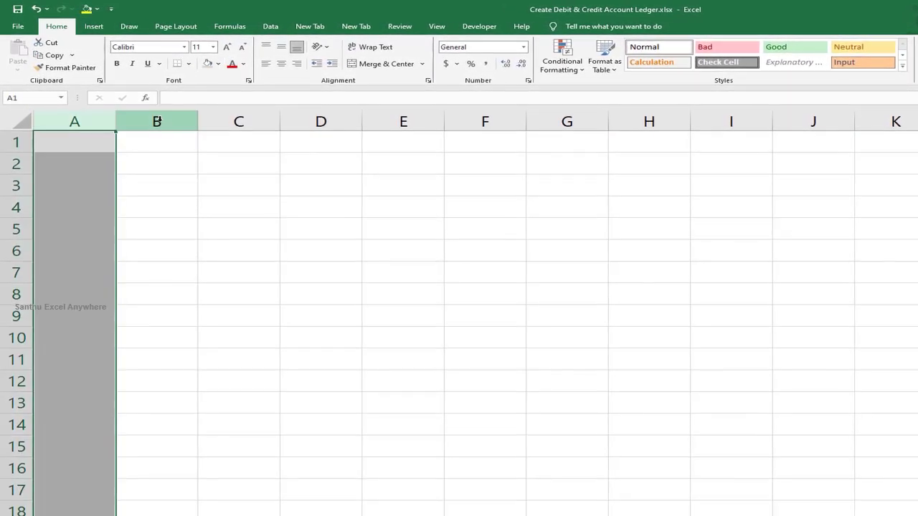
Hide all columns from H to the end of the new sheet.
drag(208, 124, 607, 119)
click(606, 121)
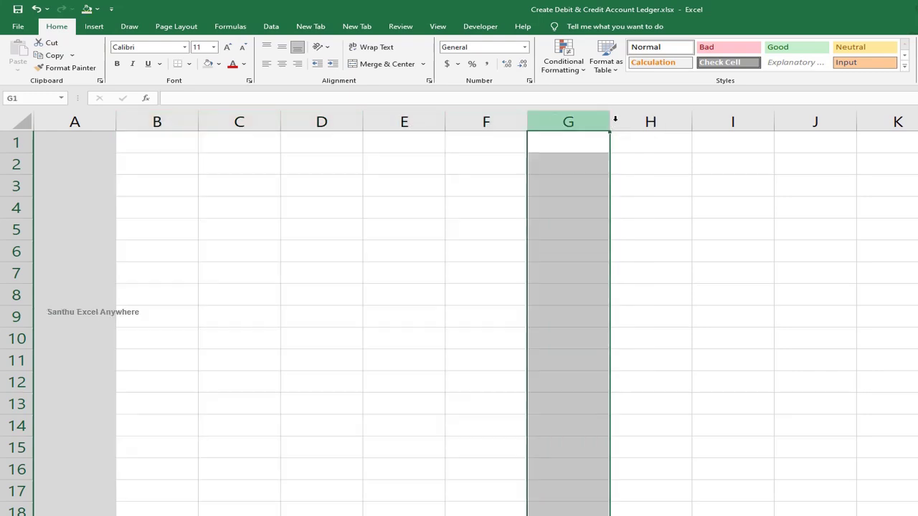
click(653, 119)
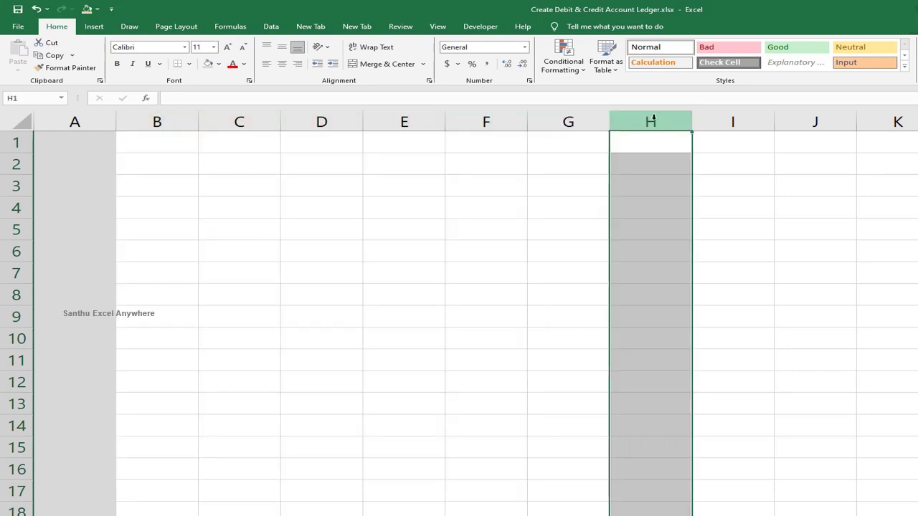
key(ctrl+shift+Right)
right_click(566, 122)
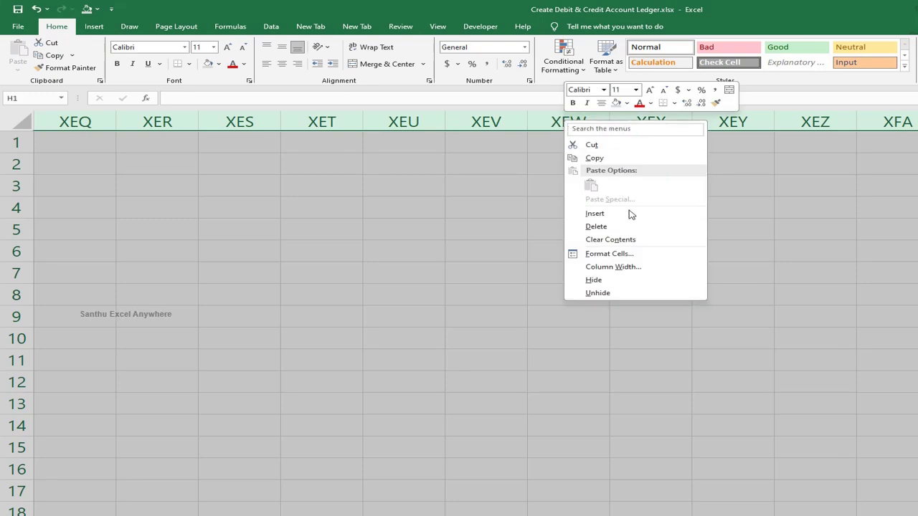
click(618, 281)
Merge and center B1:G1 and enter the title "Business Debit & Credit Account Ledger".
drag(121, 144, 559, 138)
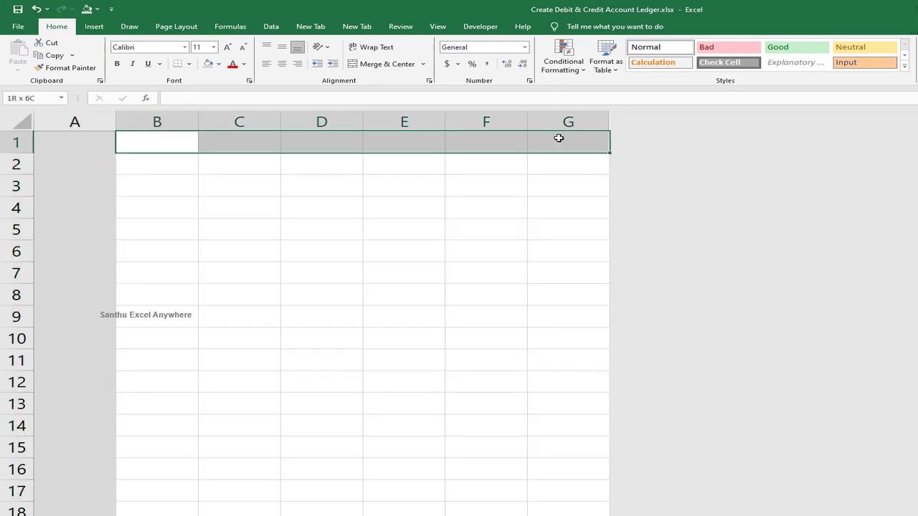
click(384, 64)
text(Bu)
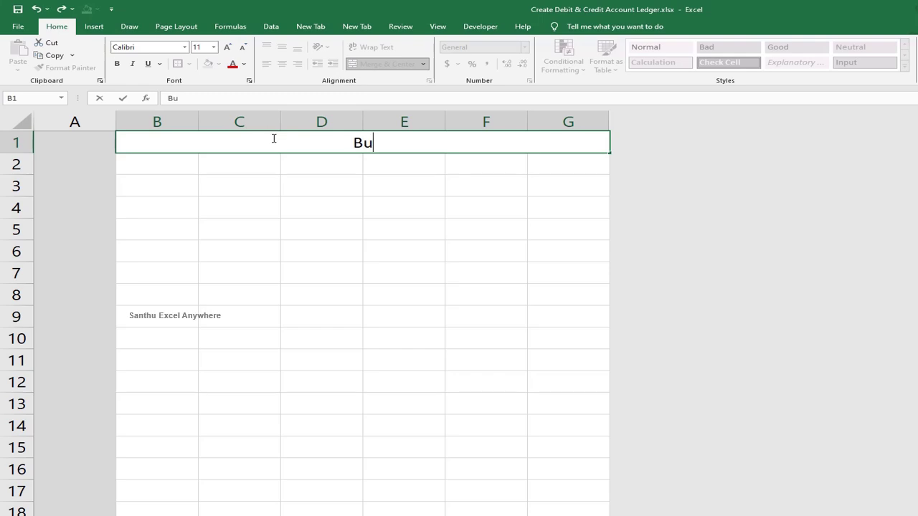
text(siness Debit & Credit Account Ledger)
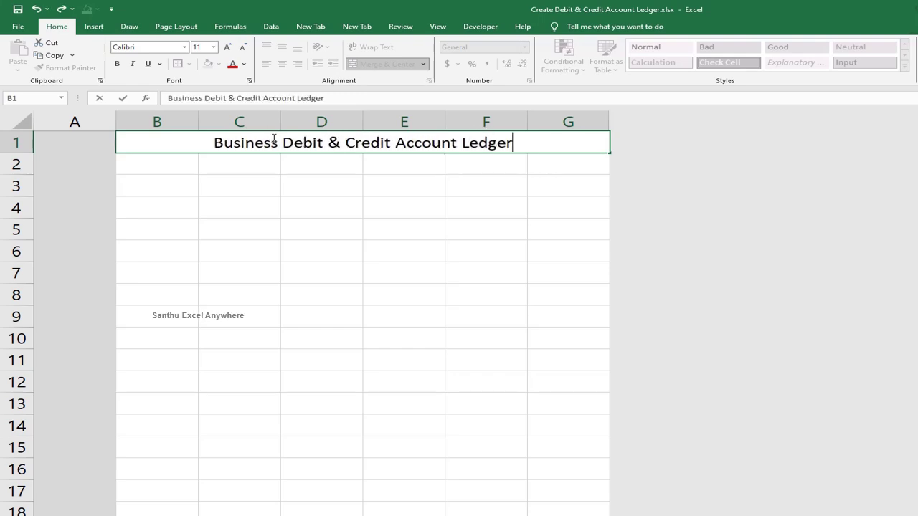
key(Return)
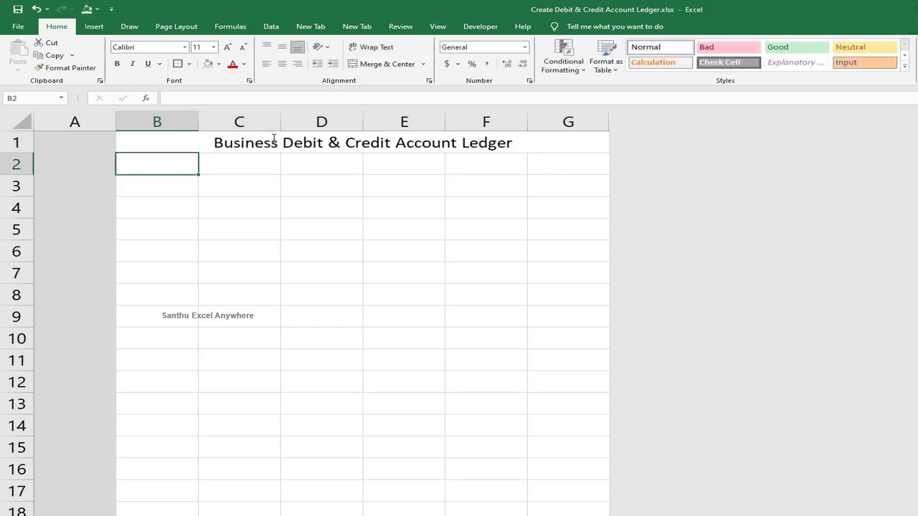
Format the title in row 1 with a blue fill and larger, bold white text.
click(275, 143)
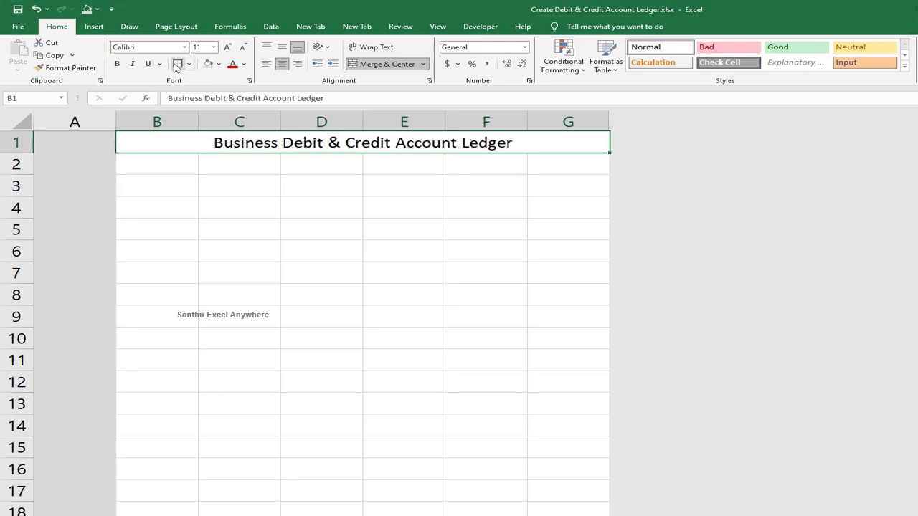
click(218, 63)
click(251, 89)
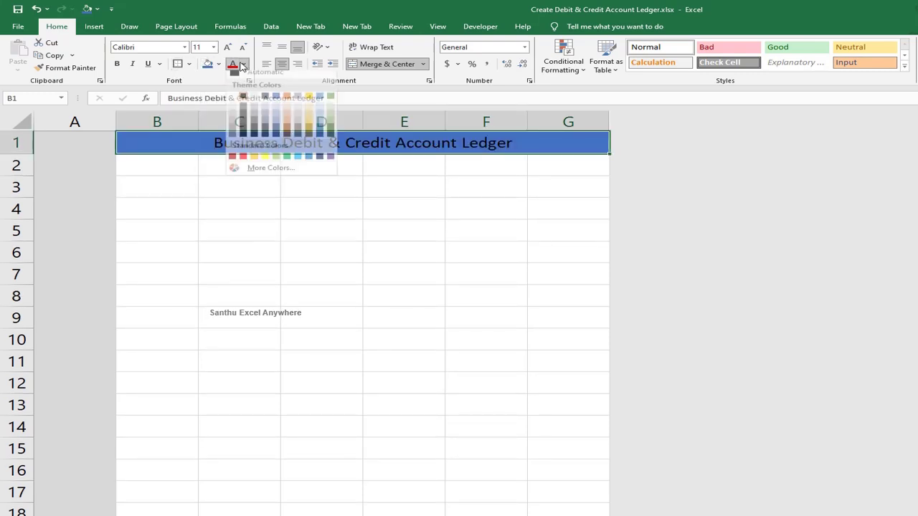
key(ctrl+b)
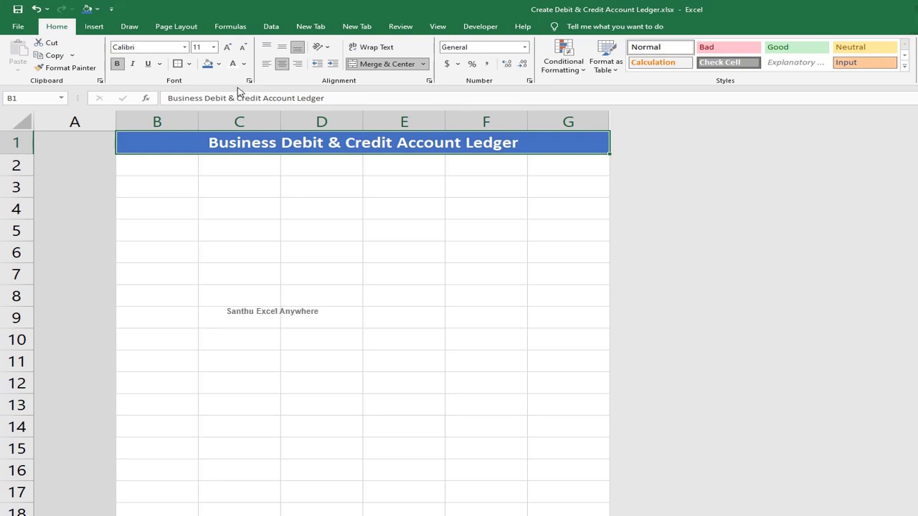
click(207, 187)
Apply thick outside borders to B2:G4 and merge and center the range.
drag(177, 163, 553, 202)
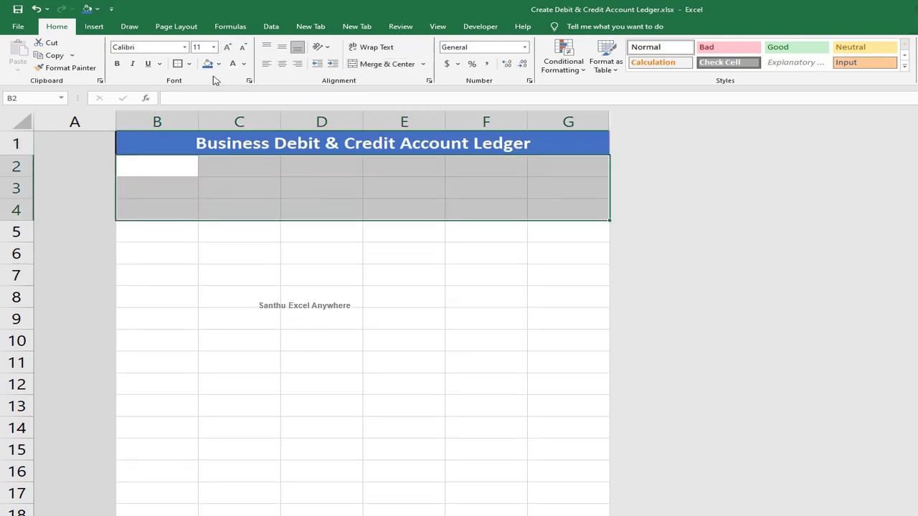
click(188, 63)
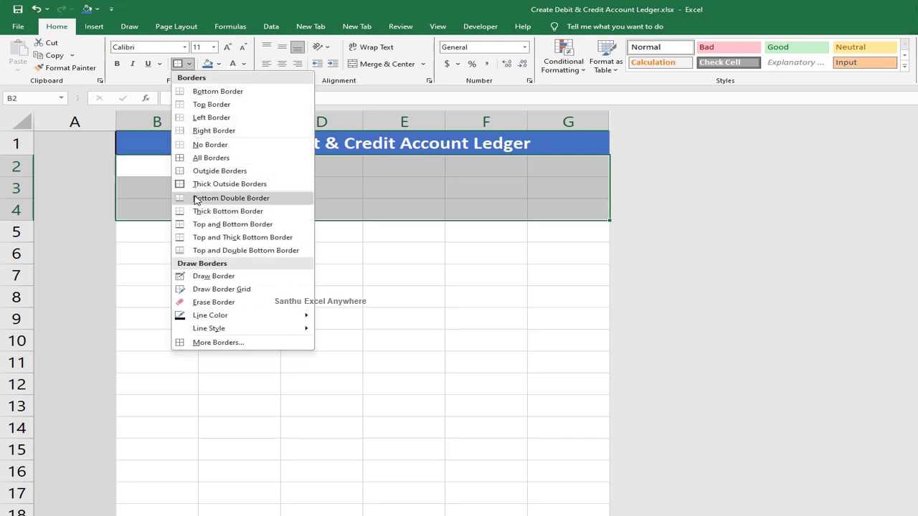
click(202, 187)
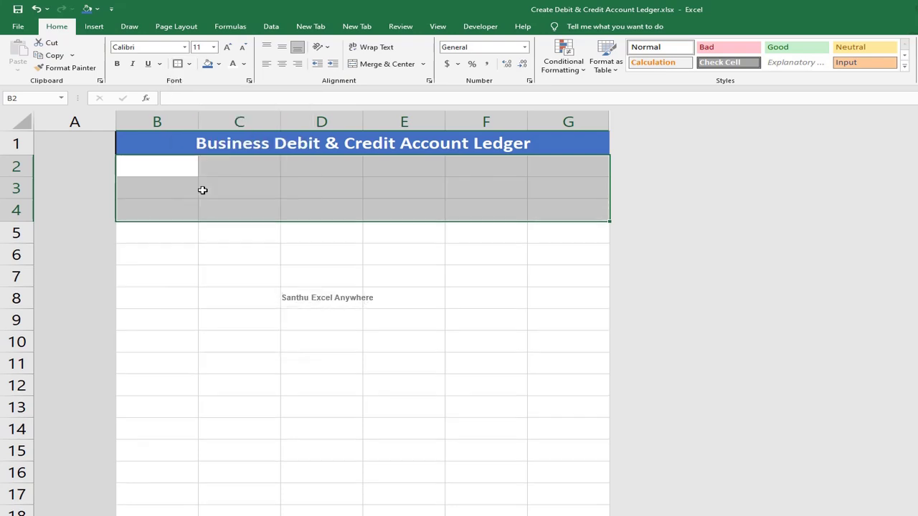
click(371, 64)
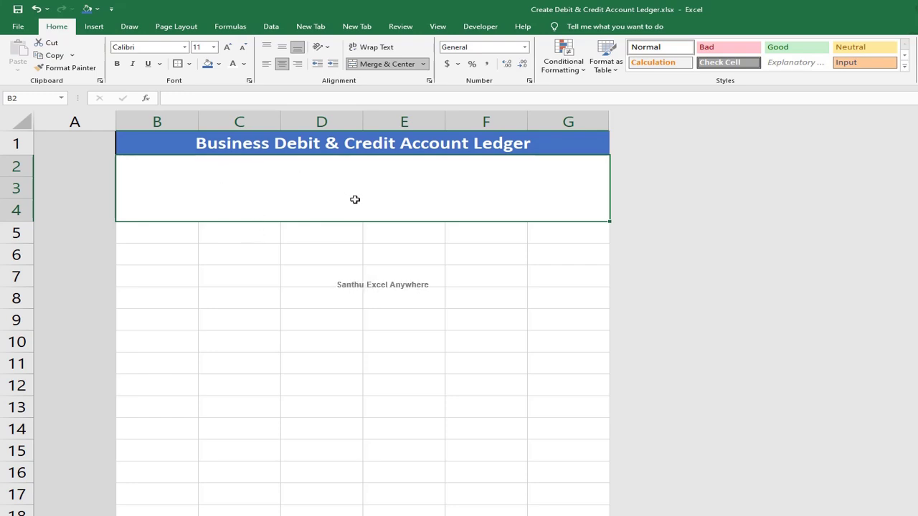
Enter the column headers S.No, Date and Particular in B5, C5 and D5.
click(180, 232)
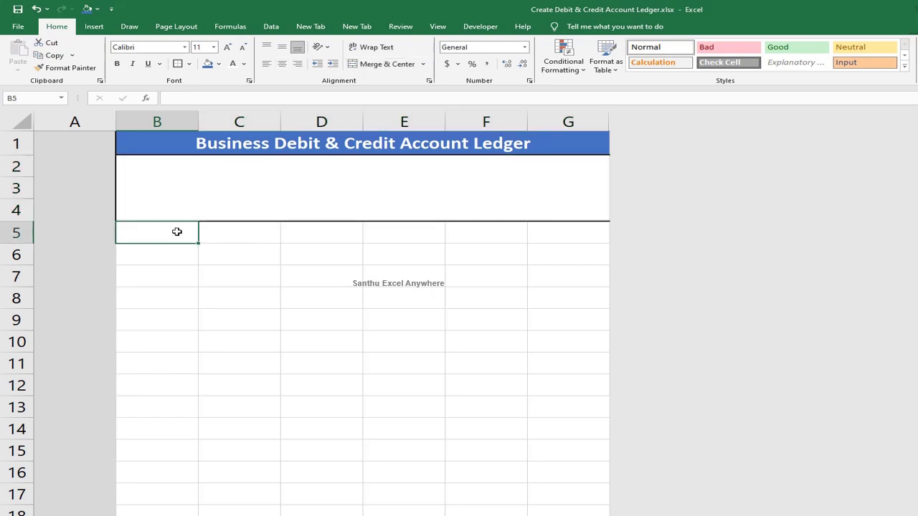
text(S.No)
key(Tab)
text(Date)
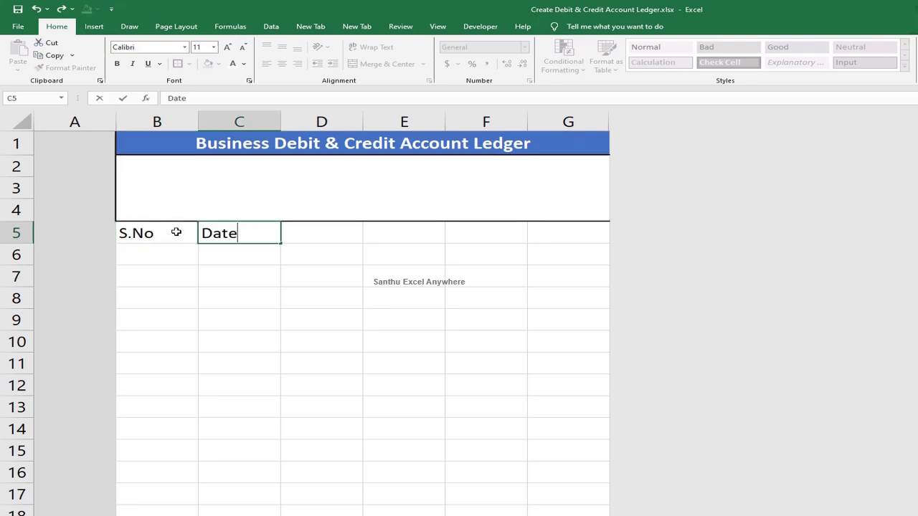
key(Tab)
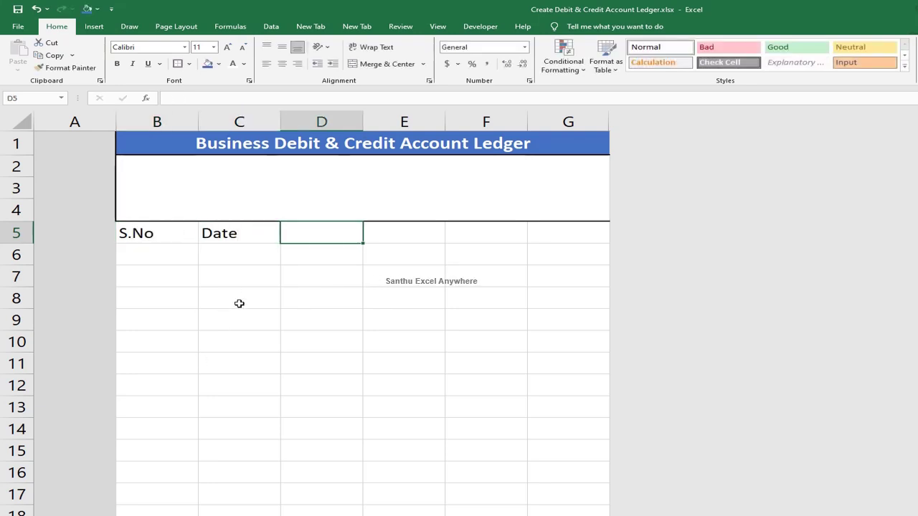
text(Par)
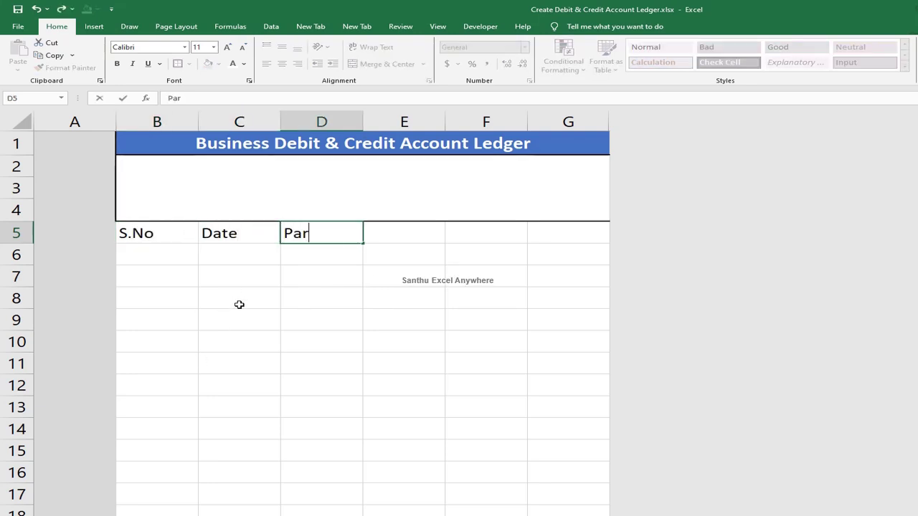
text(ticular)
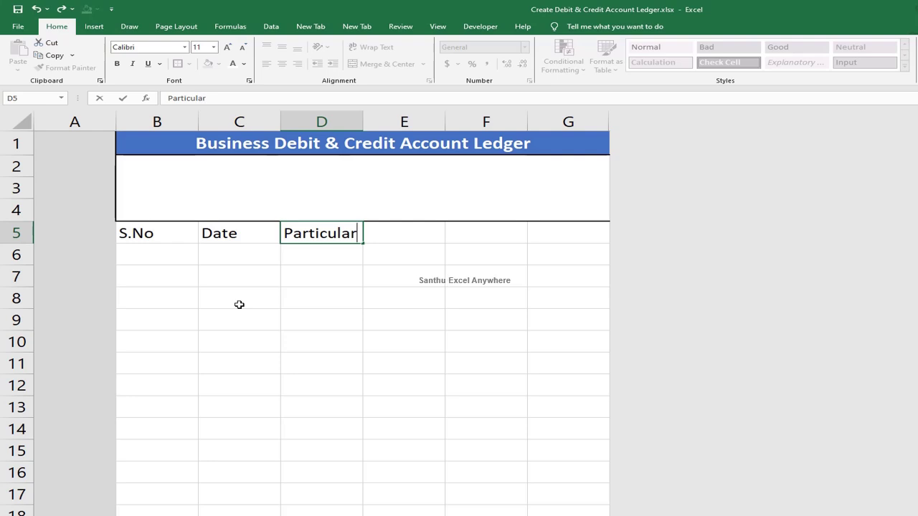
key(Tab)
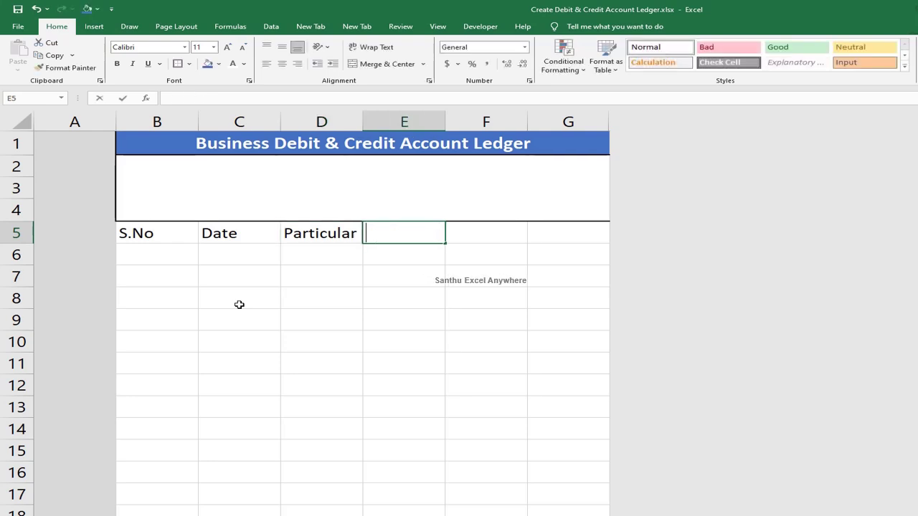
Enter the column headers Debit, Credit and Balance in E5, F5 and G5.
text(Debit)
key(Tab)
text(Credit)
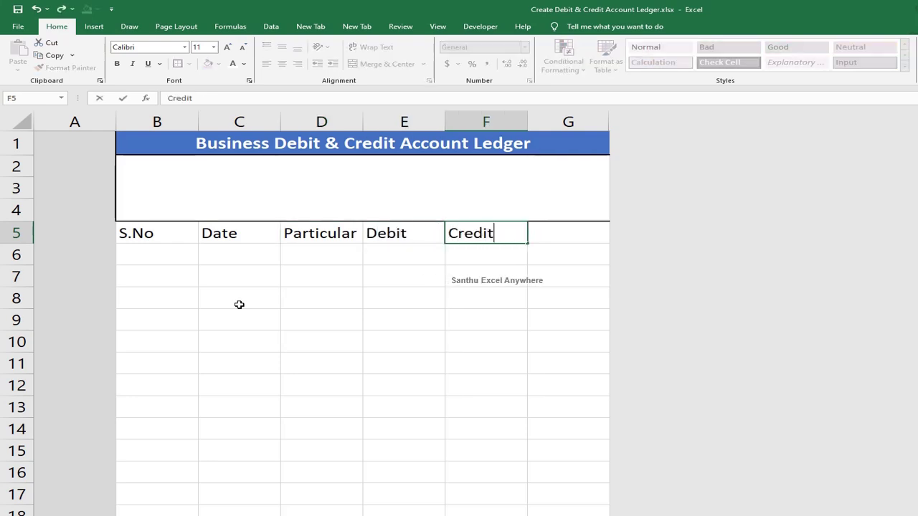
key(Tab)
text(Clo)
key(BackSpace)
key(BackSpace)
key(BackSpace)
text(B)
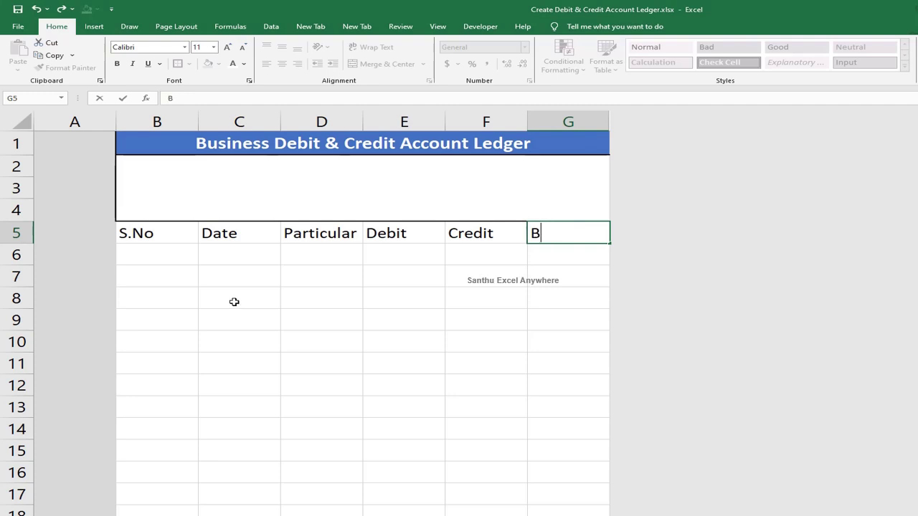
text(alance)
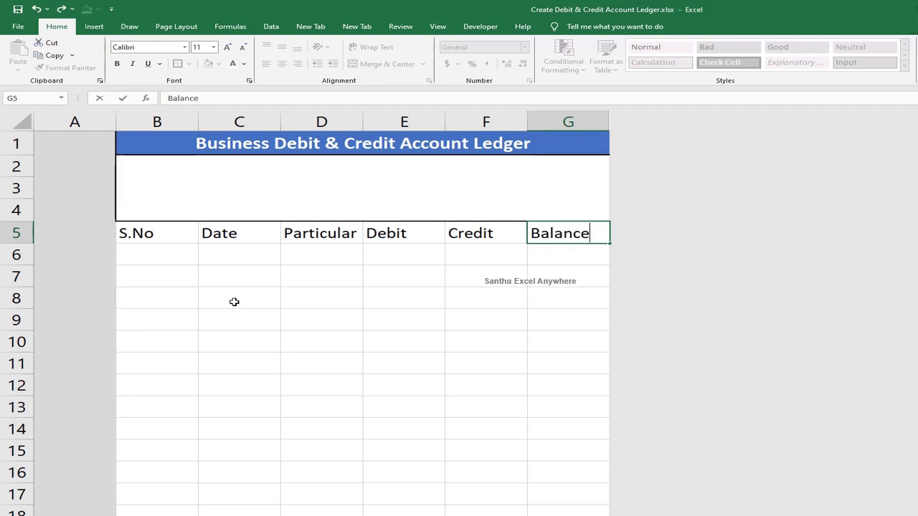
key(Return)
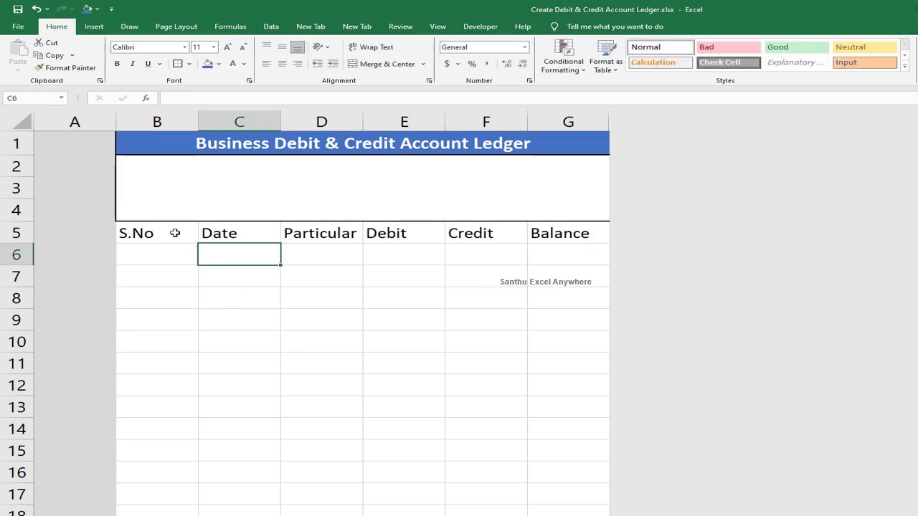
Apply all borders and thick outside borders to the header row B5:G5.
drag(175, 232, 543, 231)
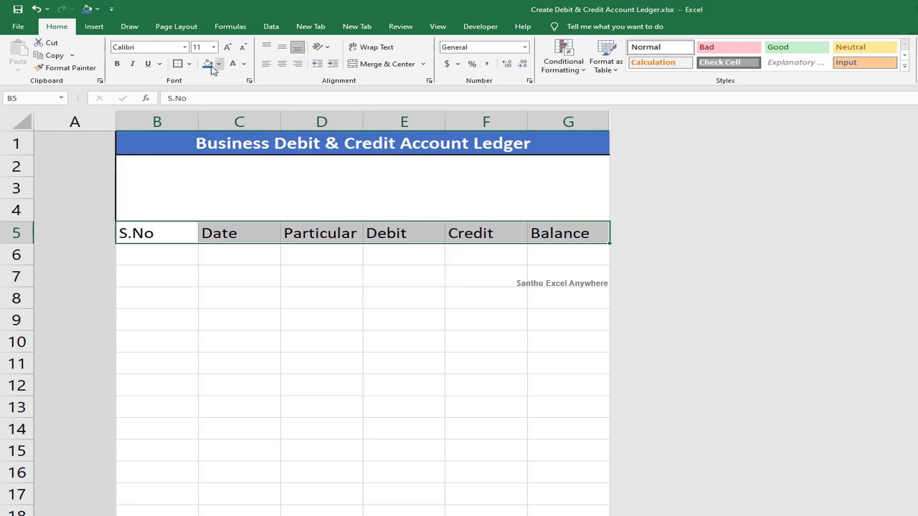
click(189, 63)
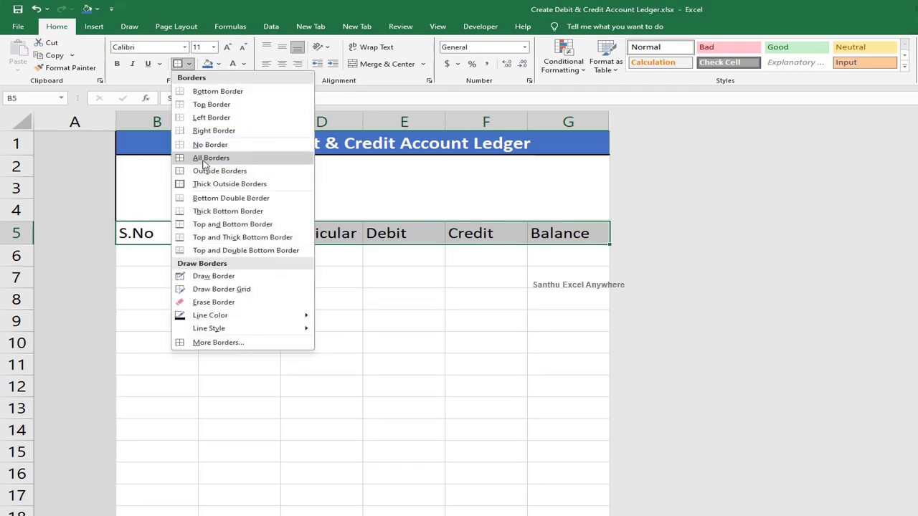
click(200, 157)
click(188, 63)
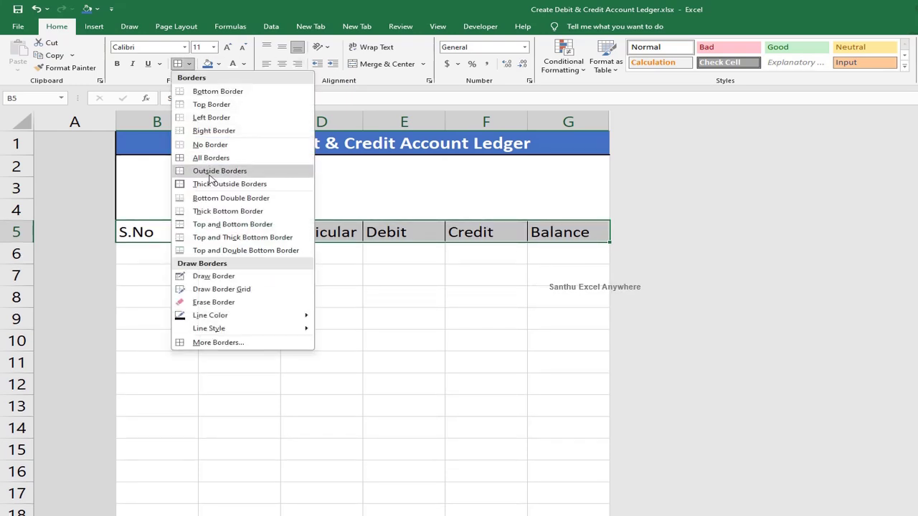
click(211, 185)
Enter serial number 1 in B6 and the date 4/2/2024 in C6.
click(170, 256)
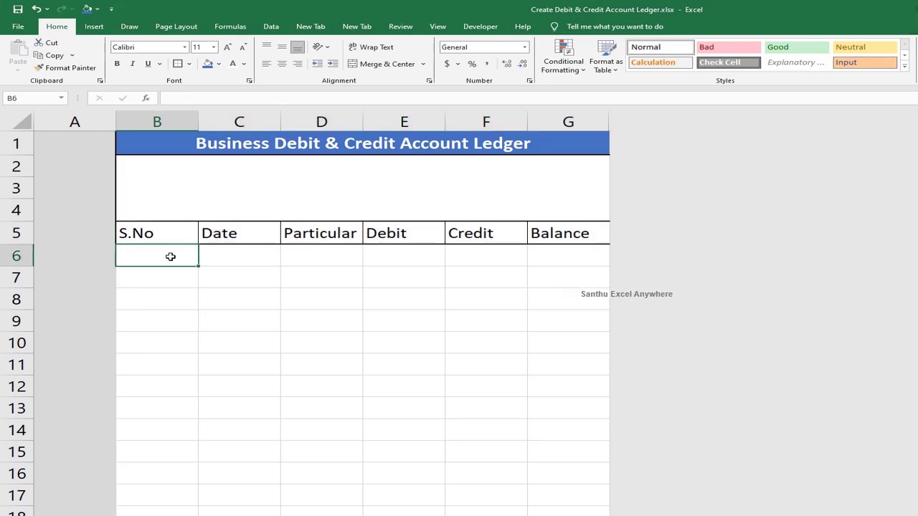
click(239, 290)
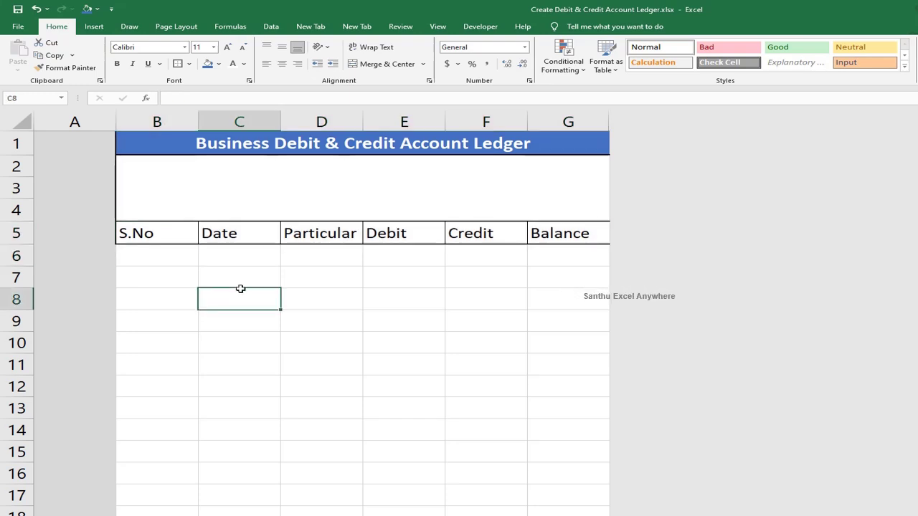
click(173, 258)
text(1)
key(Tab)
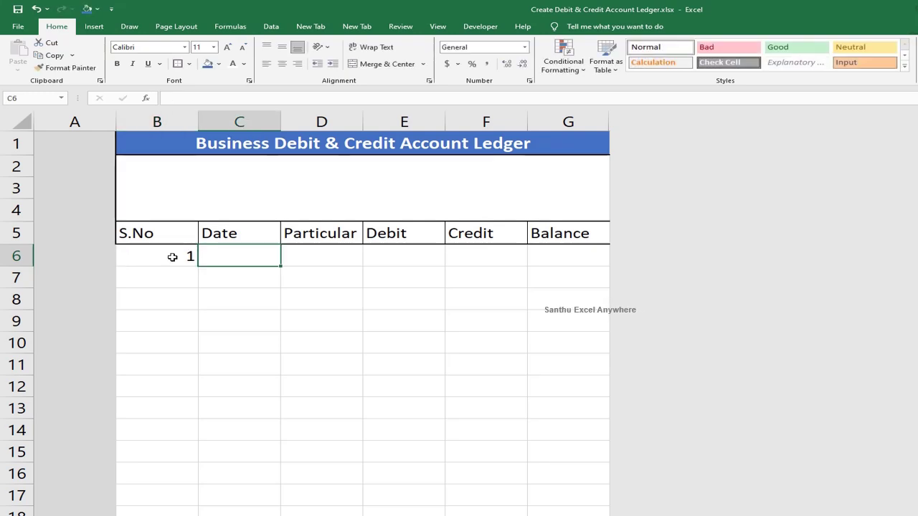
text(4/2/2024)
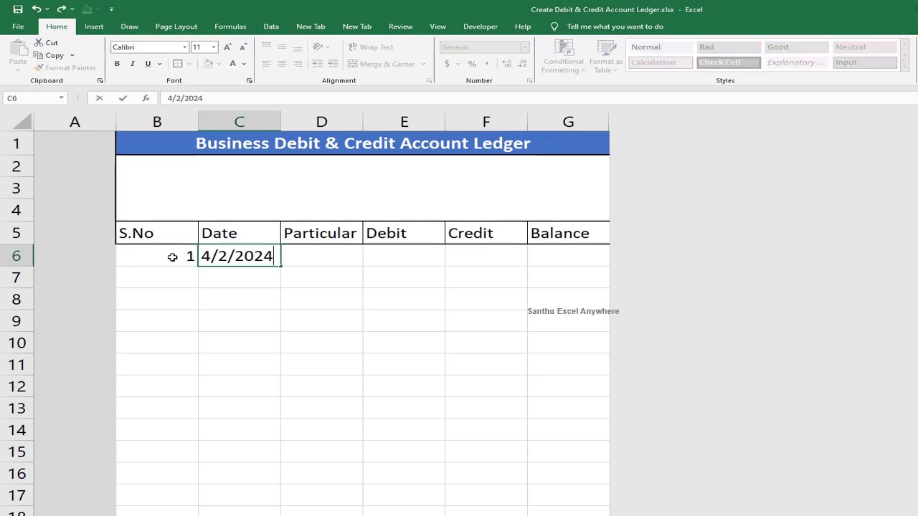
key(Return)
Enter Opening Balance as the particular in D6 and a credit of 100000 in F6.
click(294, 258)
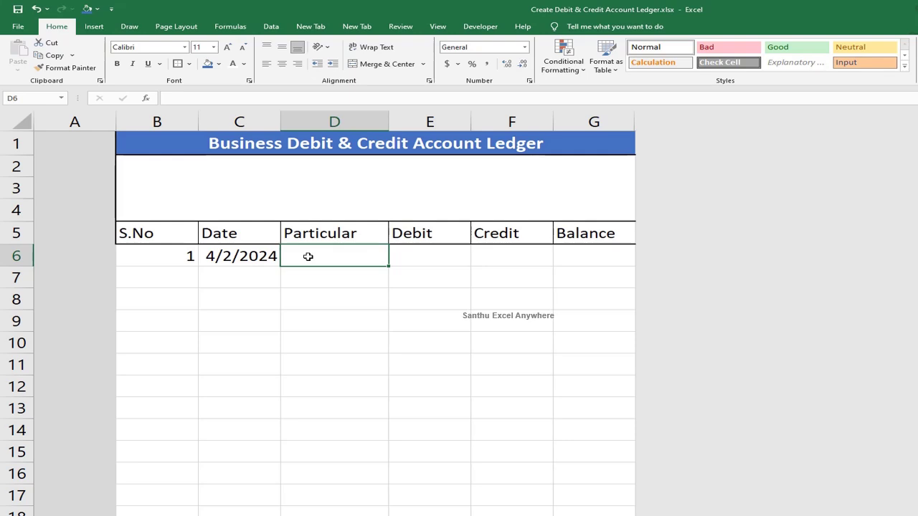
text(Opening B)
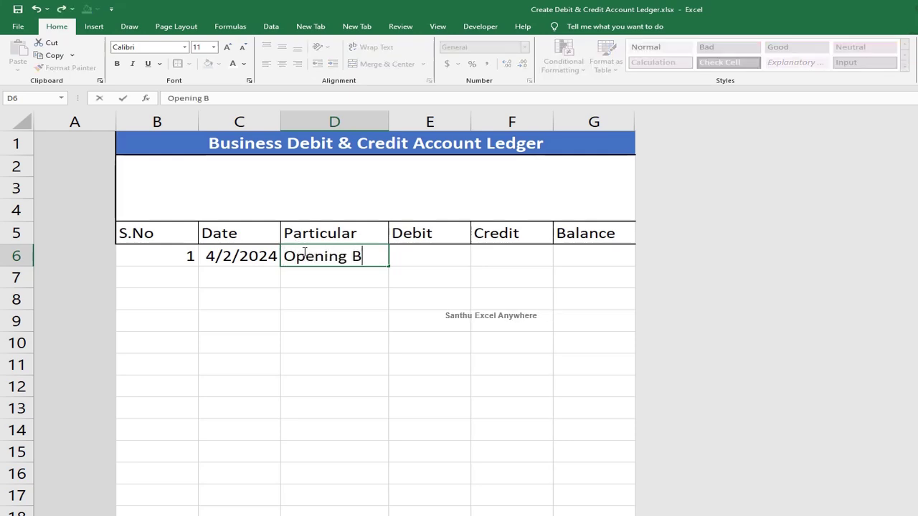
text(alance)
key(Tab)
key(Tab)
text(10)
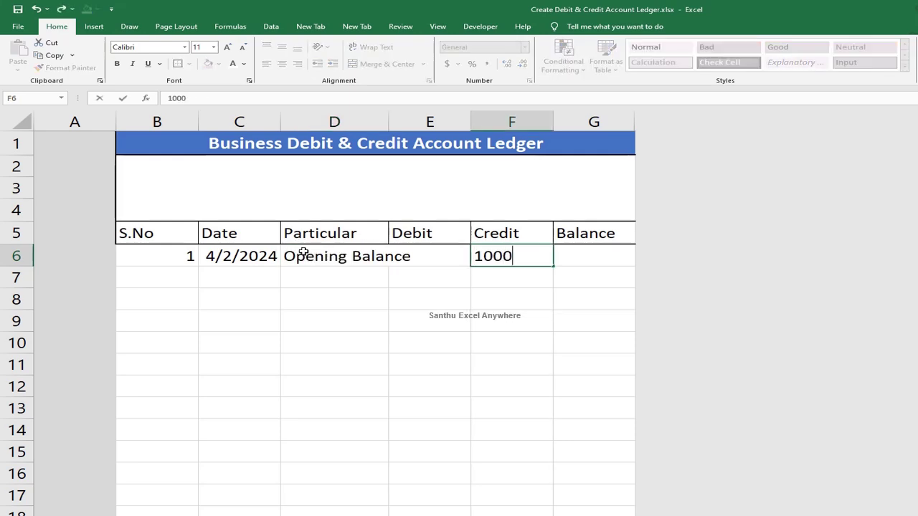
text(0000)
key(Tab)
Widen column G and enter the formula =F6 in G6 for the opening balance.
drag(635, 122, 663, 122)
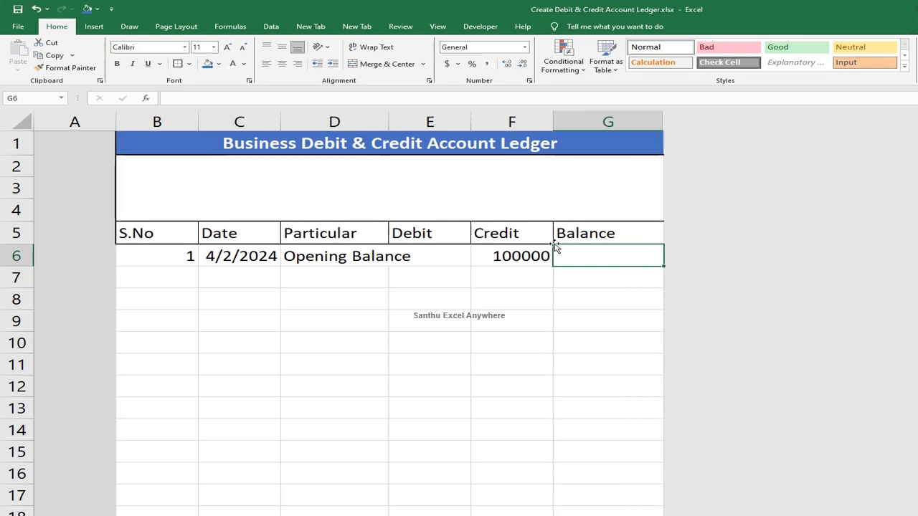
text(=)
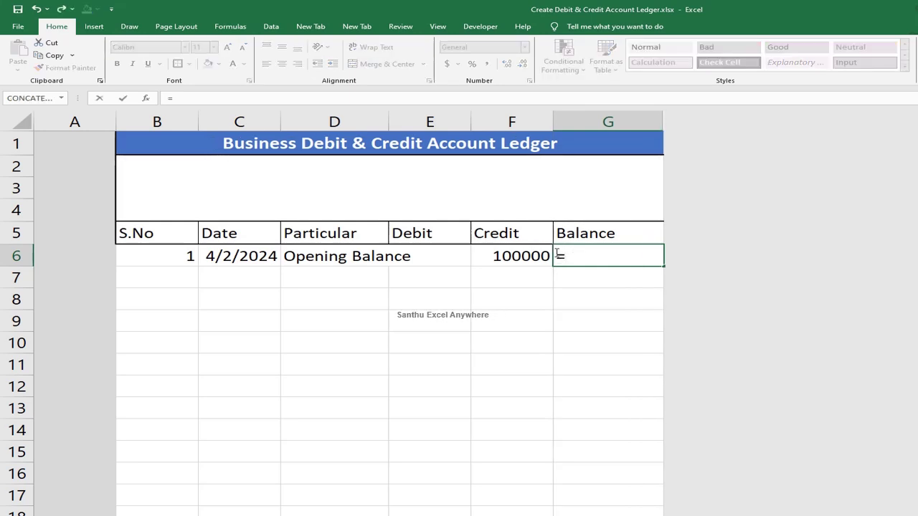
click(526, 256)
key(Return)
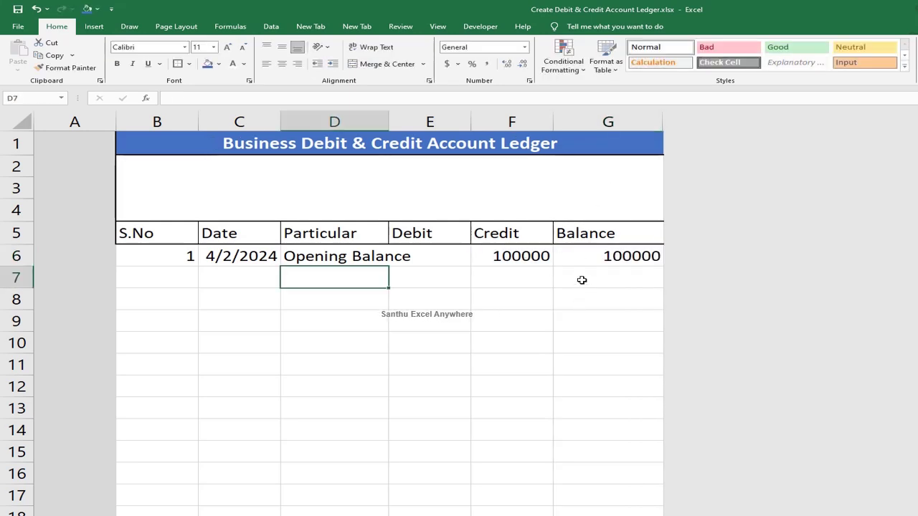
Enter serial number 2 in B7 and the date 4/2/2024 in C7.
click(188, 273)
text(2)
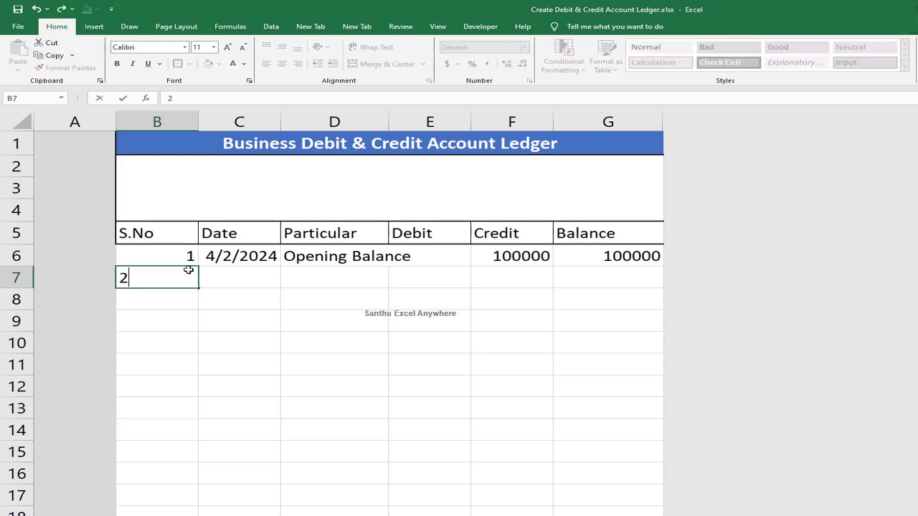
key(Tab)
text(4/2/2024)
key(Tab)
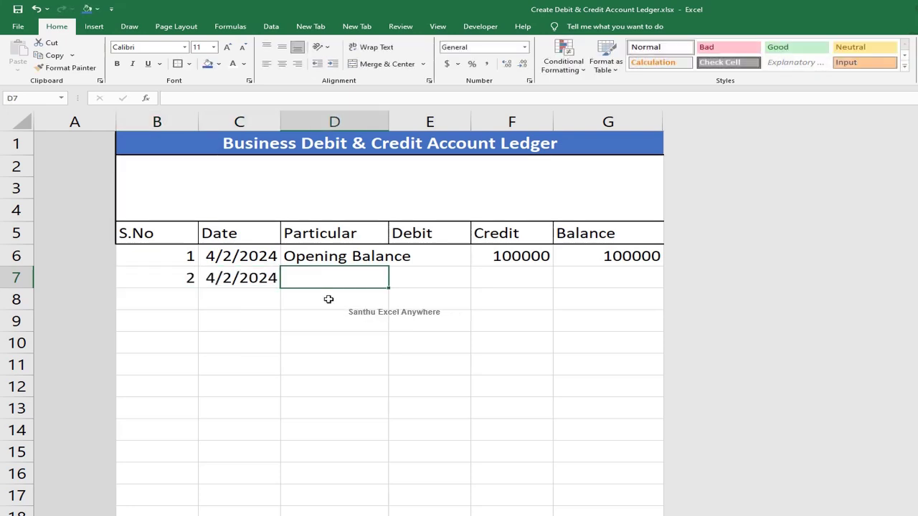
Enter Shop Rent as the particular in D7 and a debit of 15000 in E7.
text(Sh)
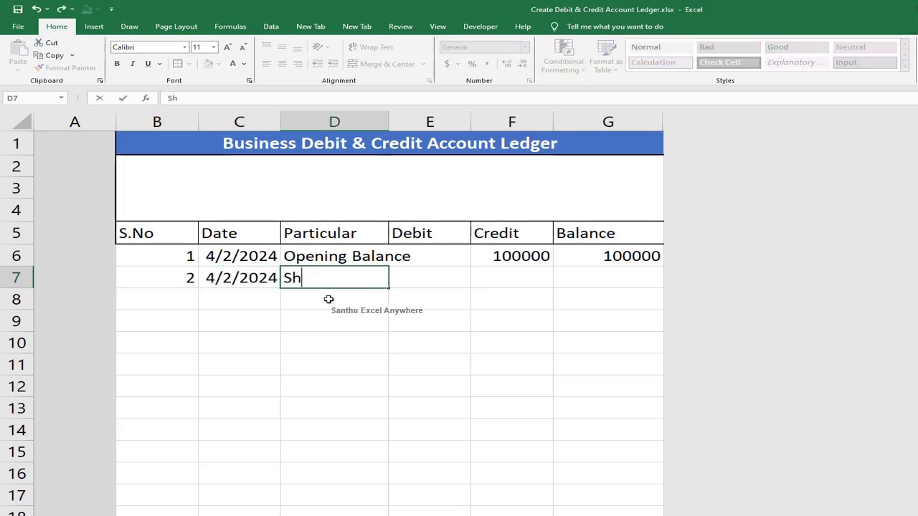
text(op Rent)
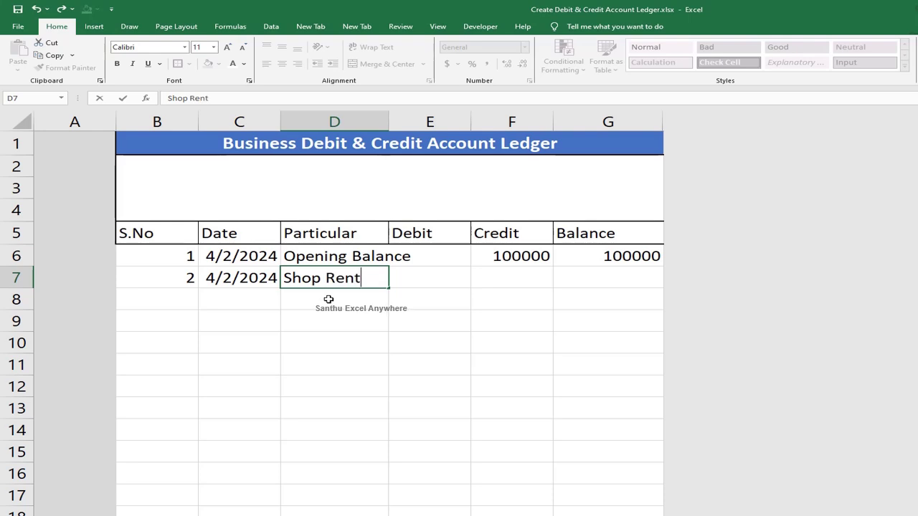
key(Tab)
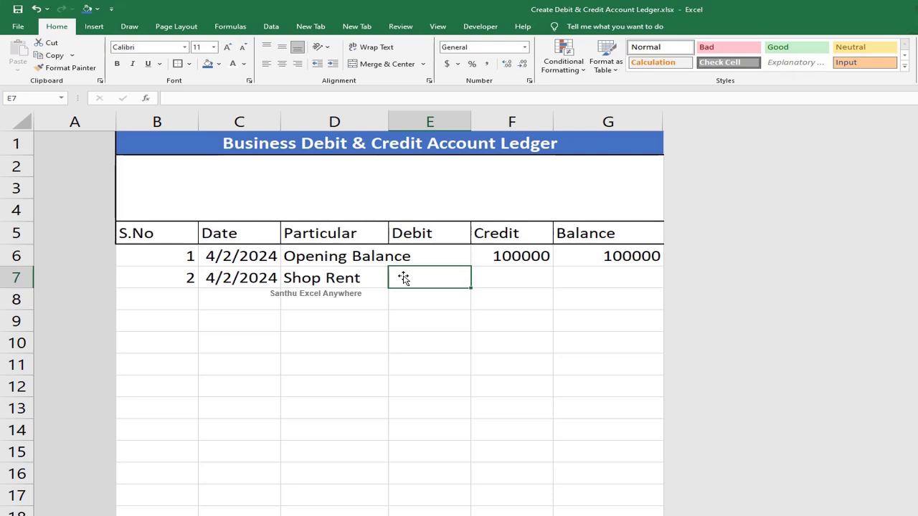
text(15000)
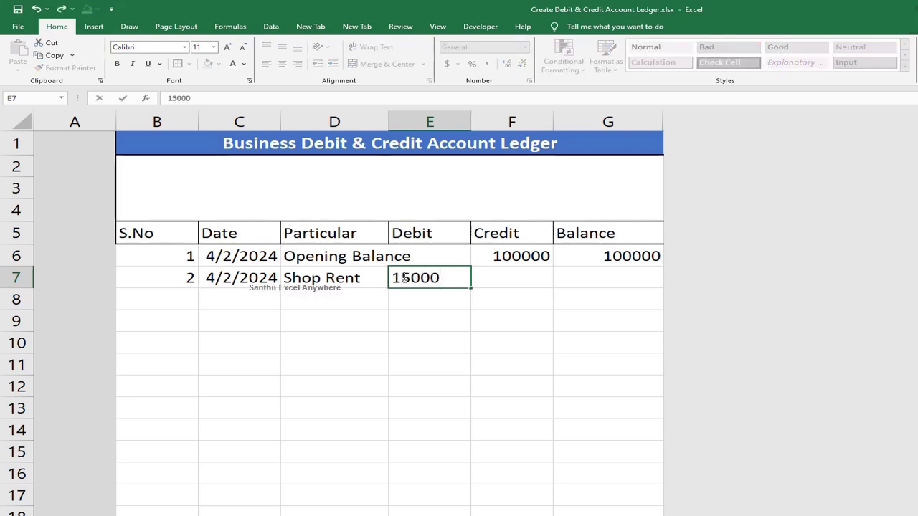
key(Tab)
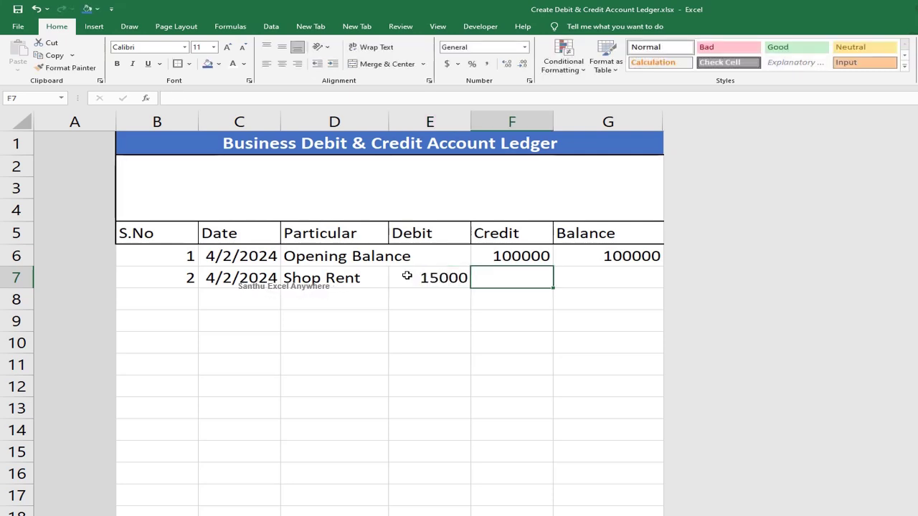
Examine the previous balance in G6 and the debit and credit cells in row 7 that feed the running balance.
click(406, 276)
click(586, 284)
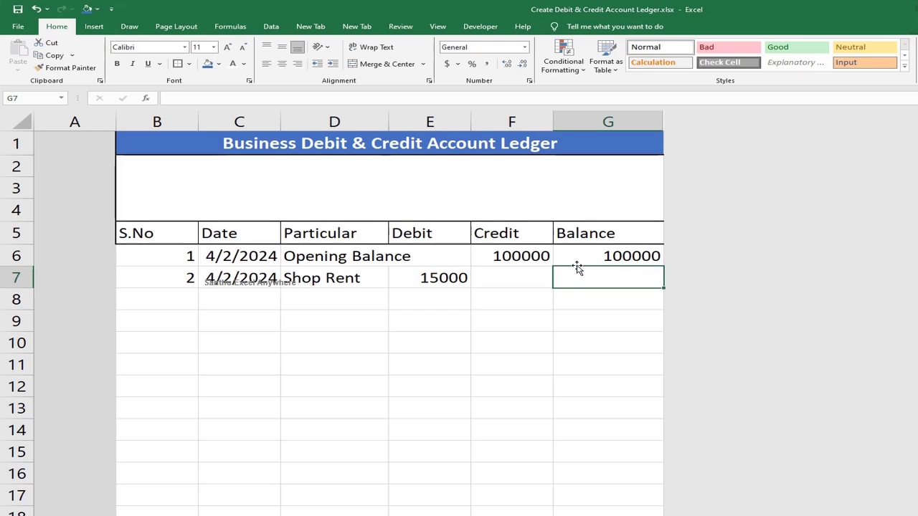
click(574, 261)
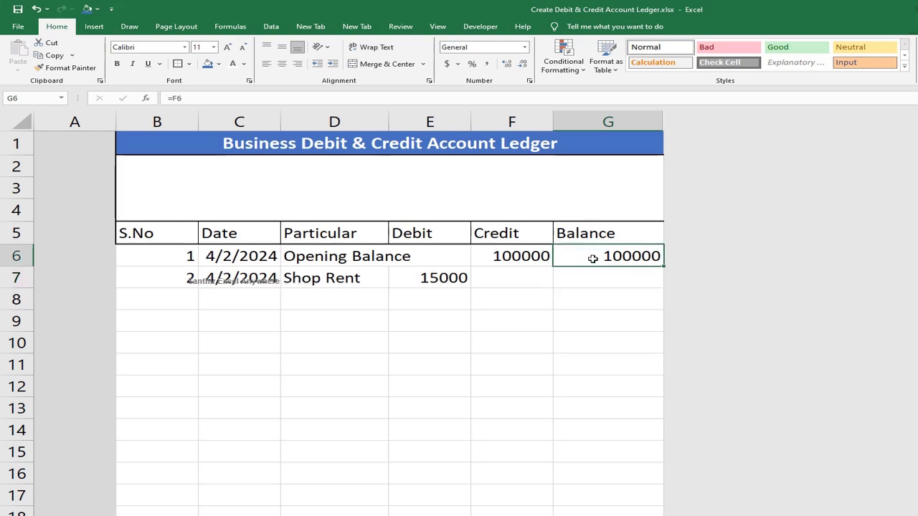
click(444, 278)
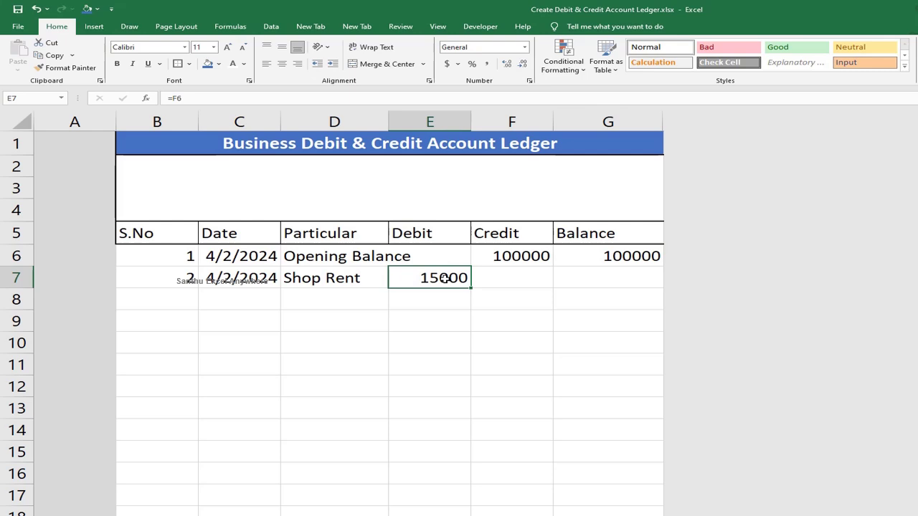
click(609, 278)
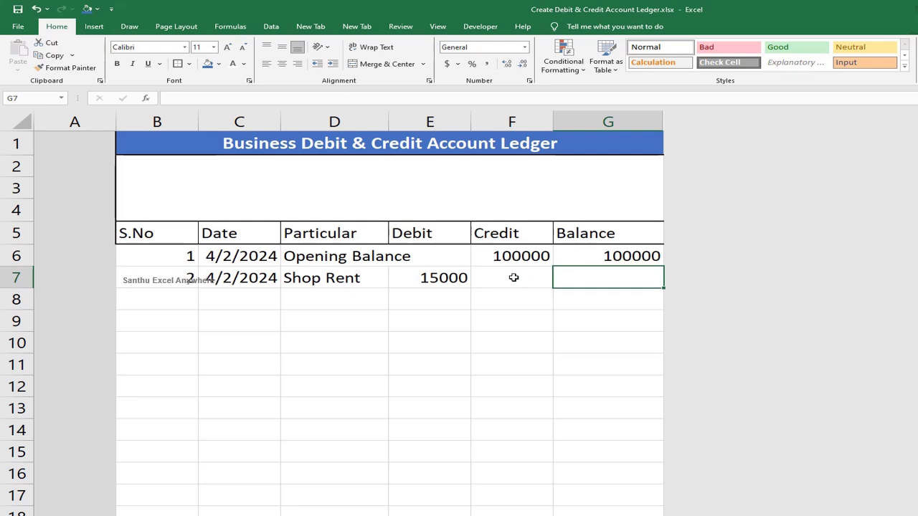
drag(443, 299, 486, 299)
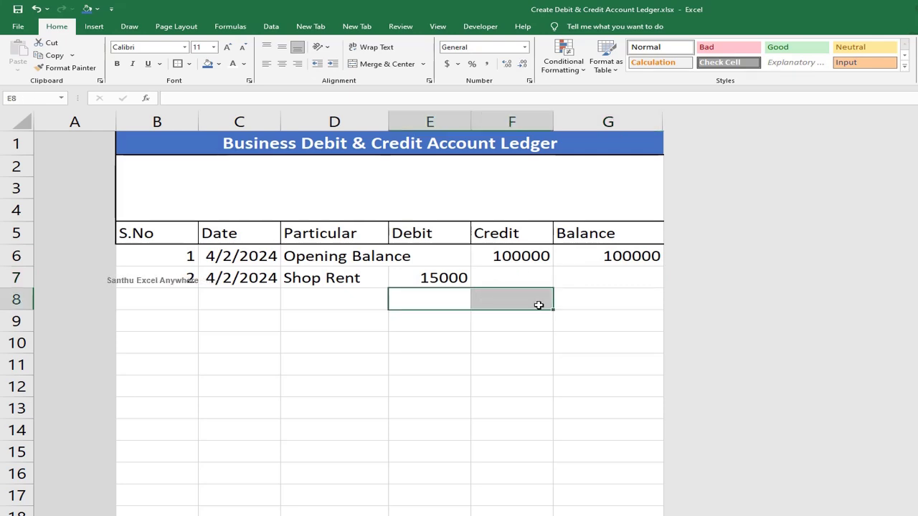
click(588, 299)
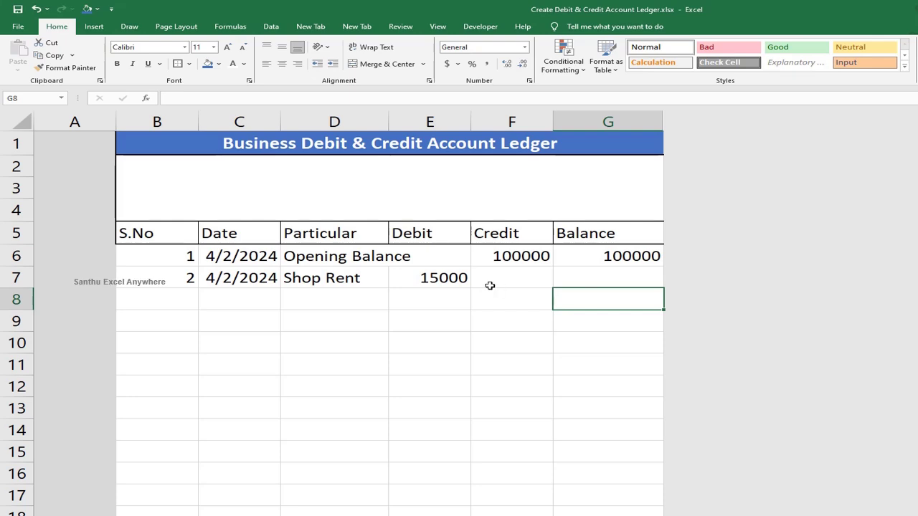
drag(451, 277, 508, 280)
click(590, 271)
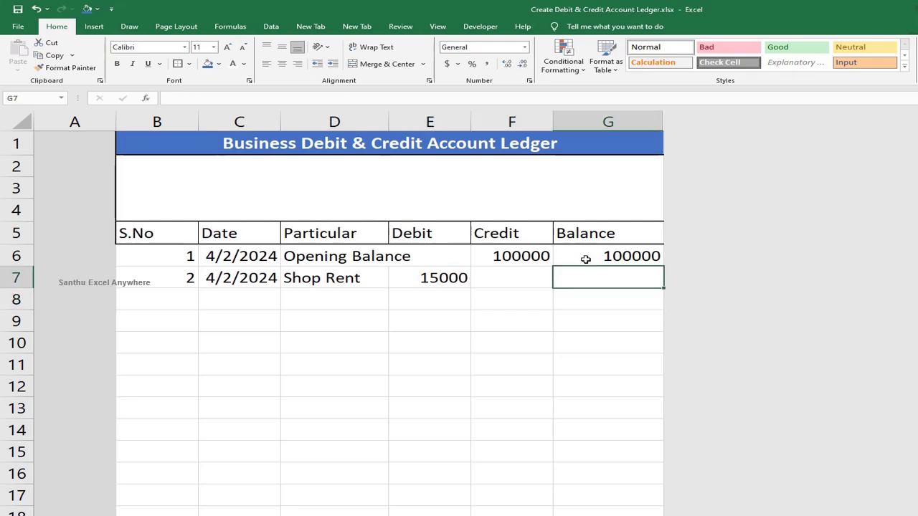
click(588, 257)
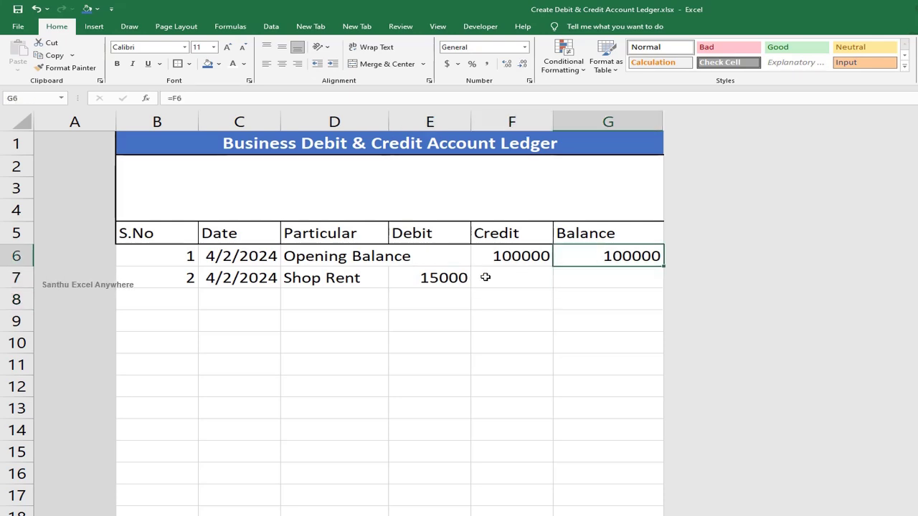
click(511, 278)
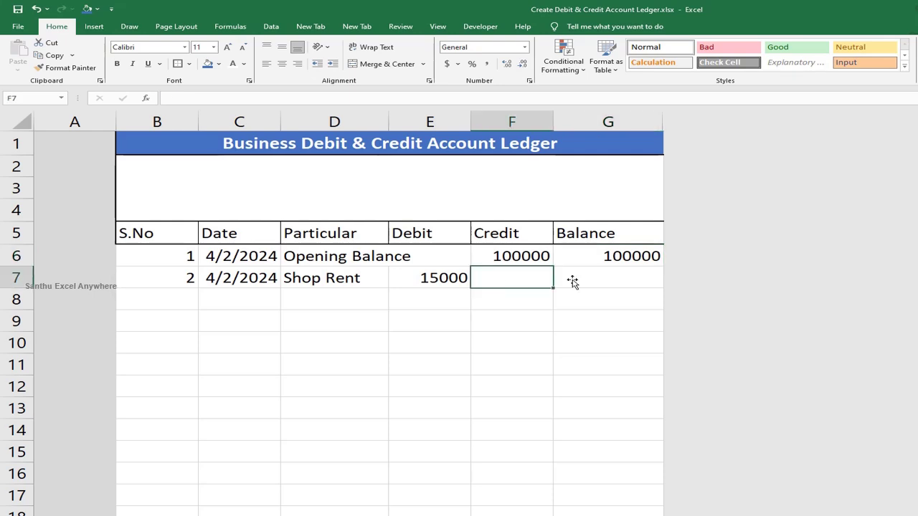
Widen column G and begin the G7 formula with the blank-entry test =IF(AND(E7="",F7="").
click(595, 278)
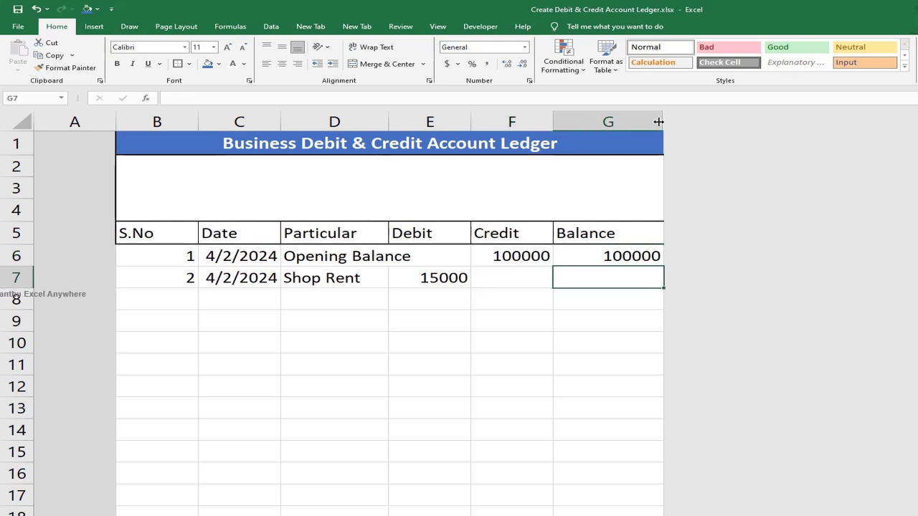
drag(664, 121, 688, 122)
text(=IF)
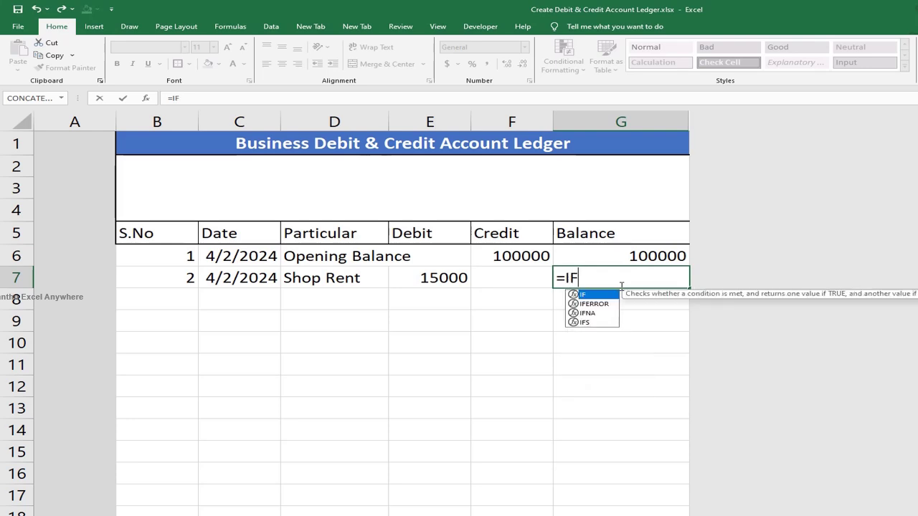
text((AND()
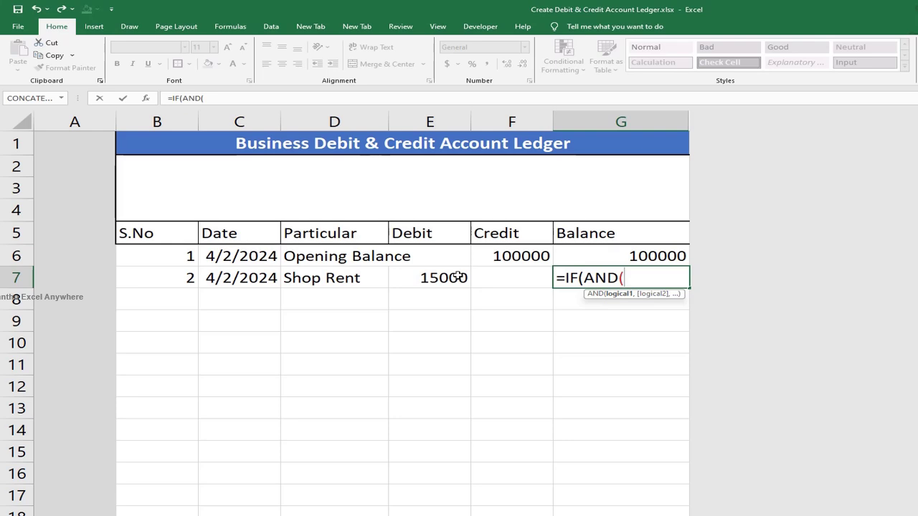
click(458, 276)
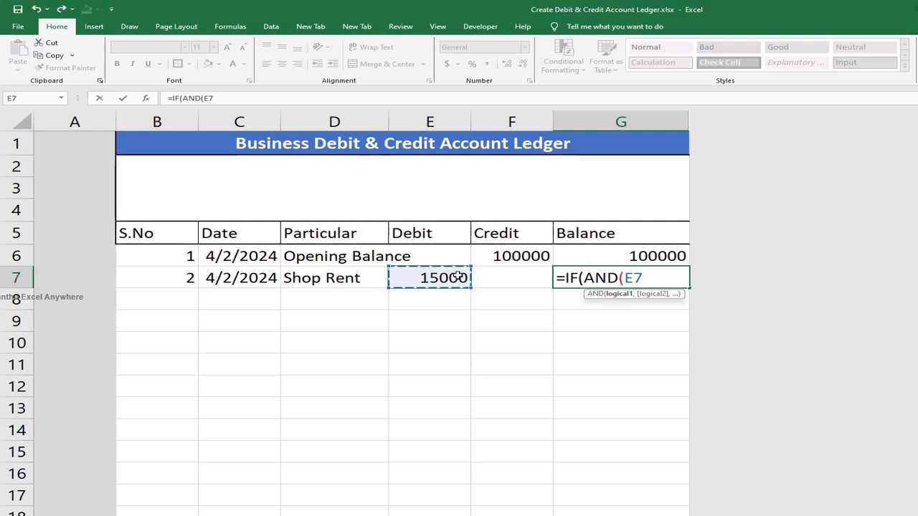
text(="",)
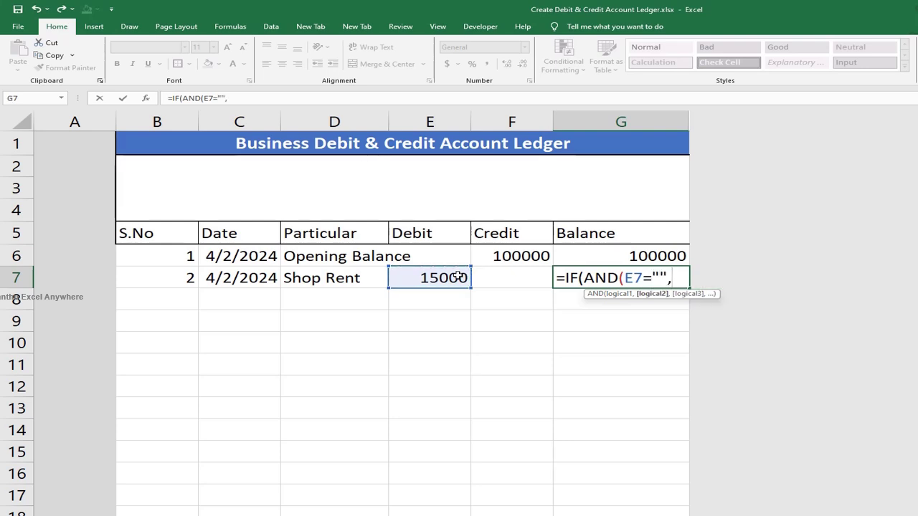
text(F7)
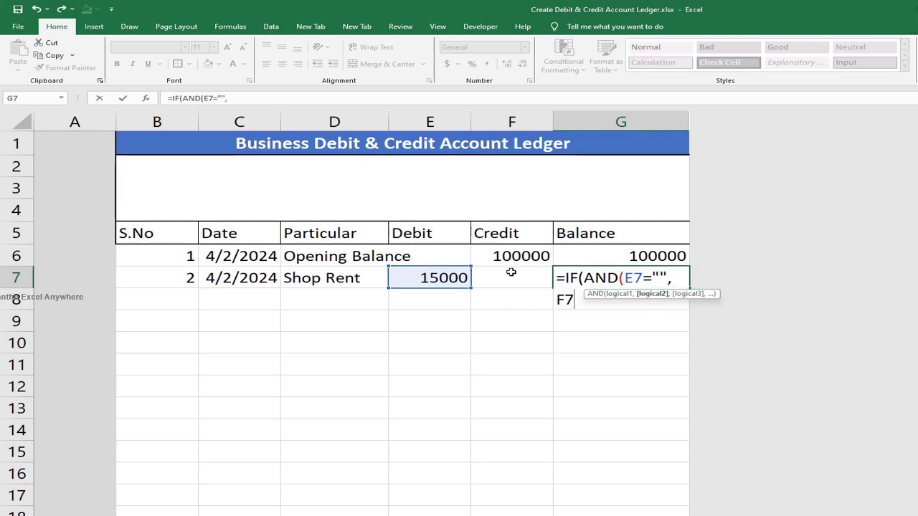
click(510, 272)
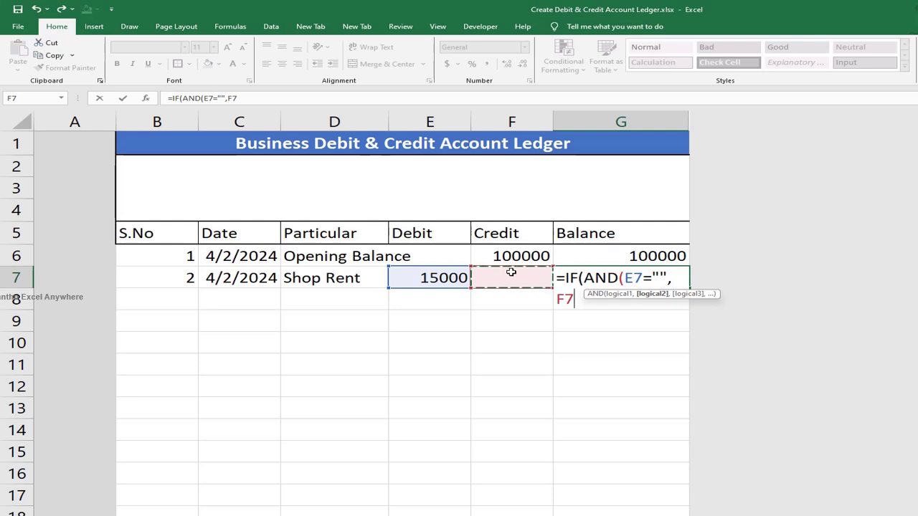
text(="")
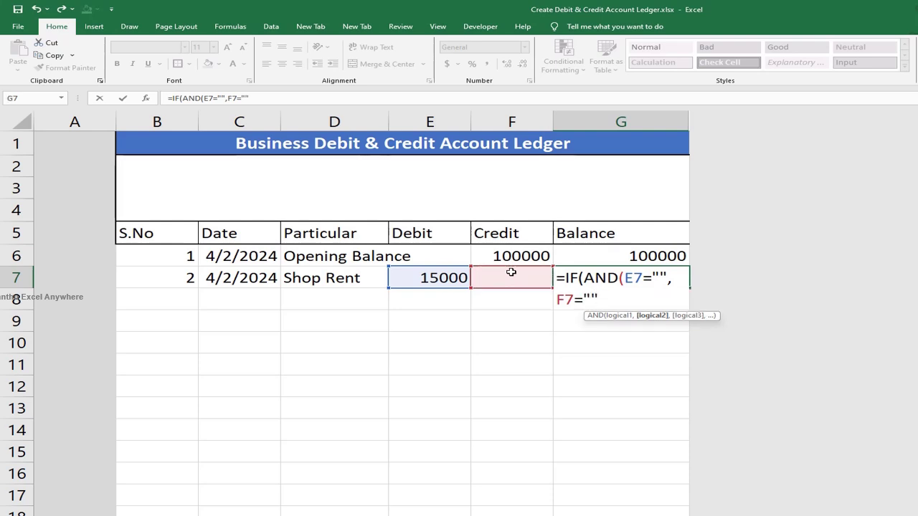
text())
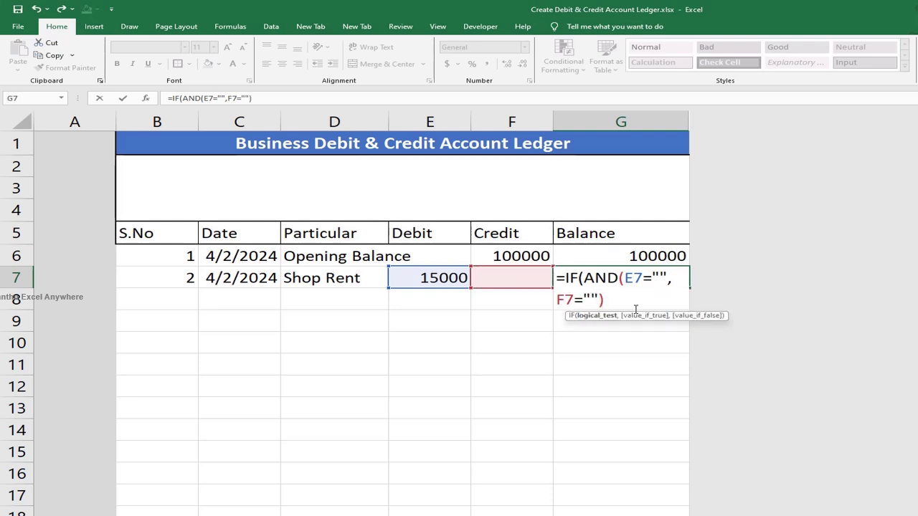
Complete the G7 formula so it returns "" when the test is true and (G6-E7+F7) otherwise.
text(,)
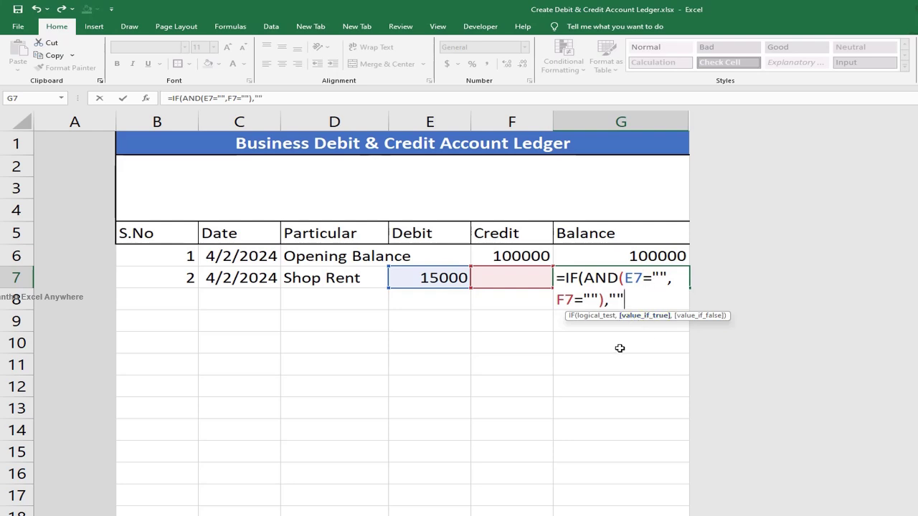
text("",()
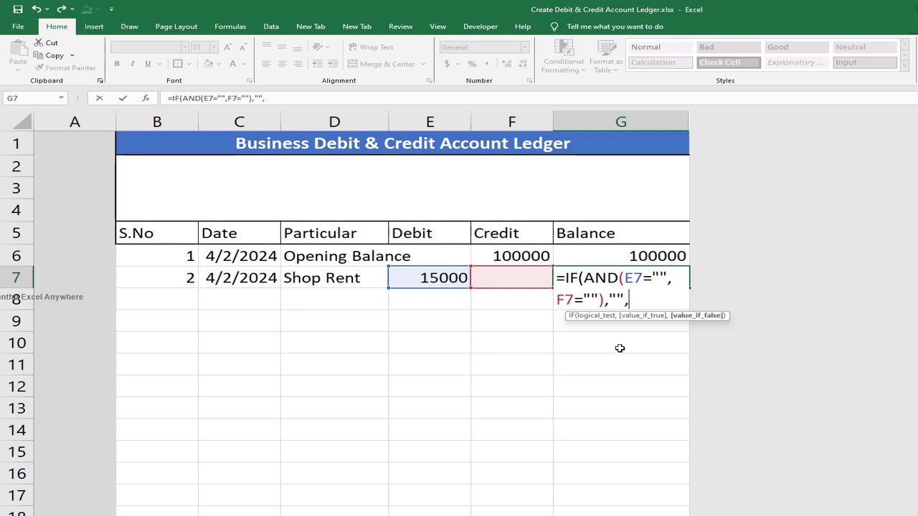
click(622, 256)
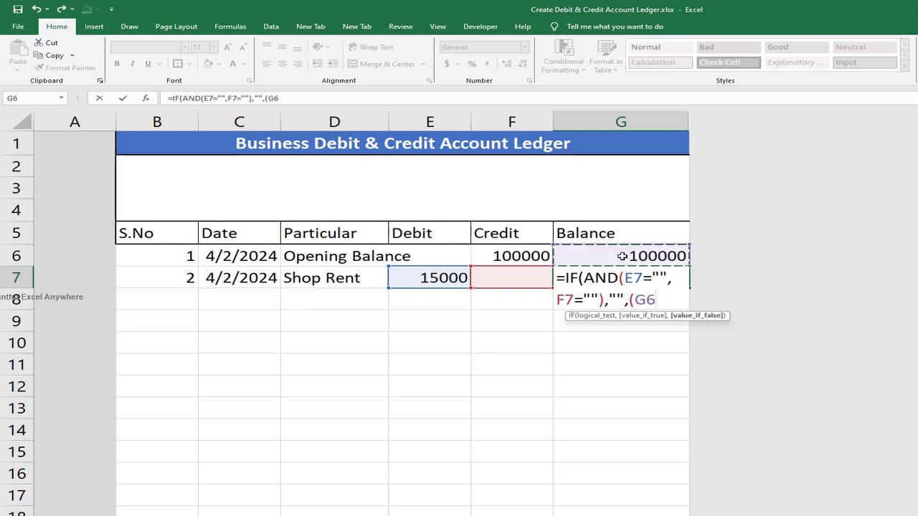
text(-)
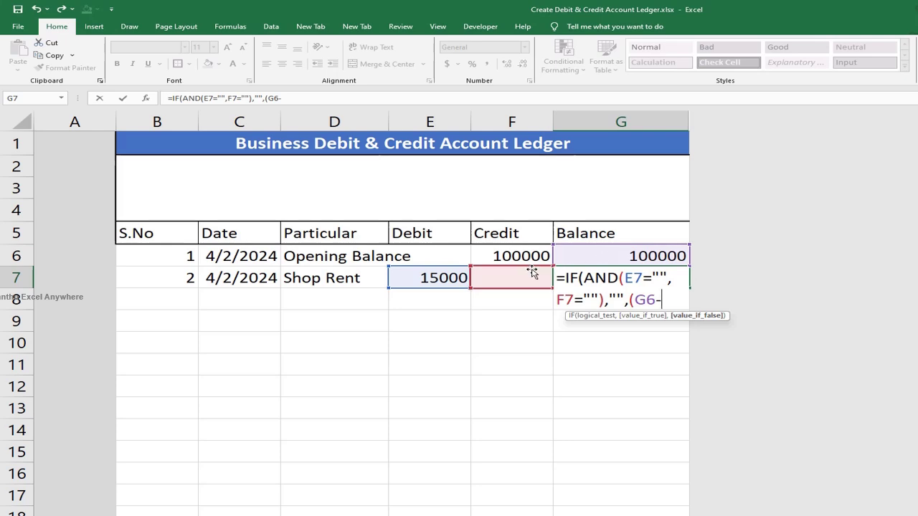
click(433, 277)
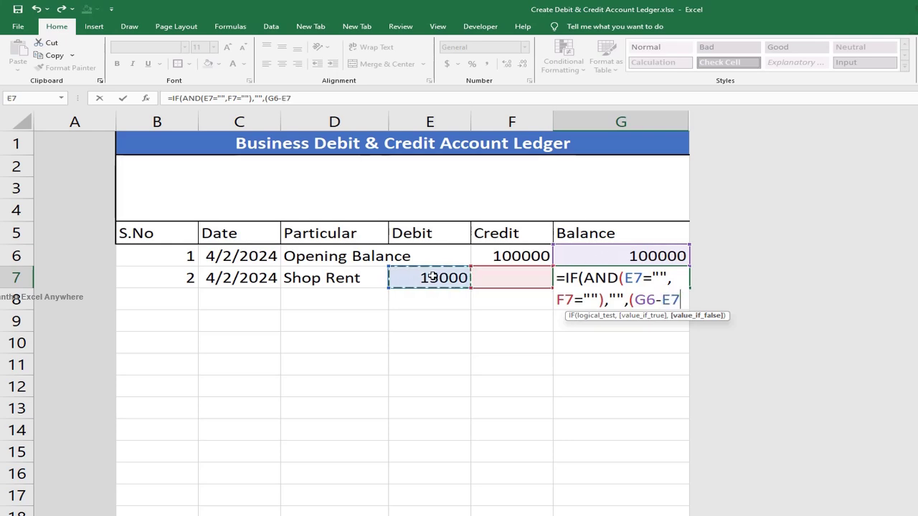
text(+)
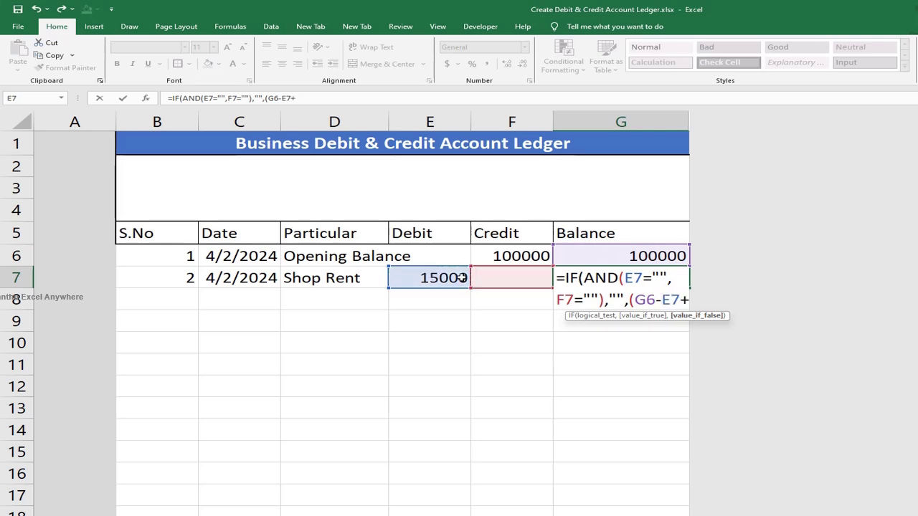
click(484, 278)
text()))
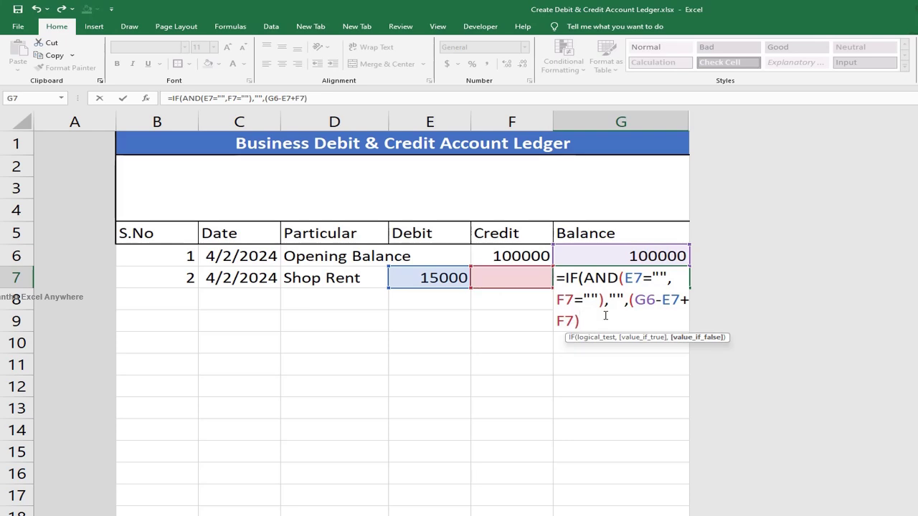
key(Return)
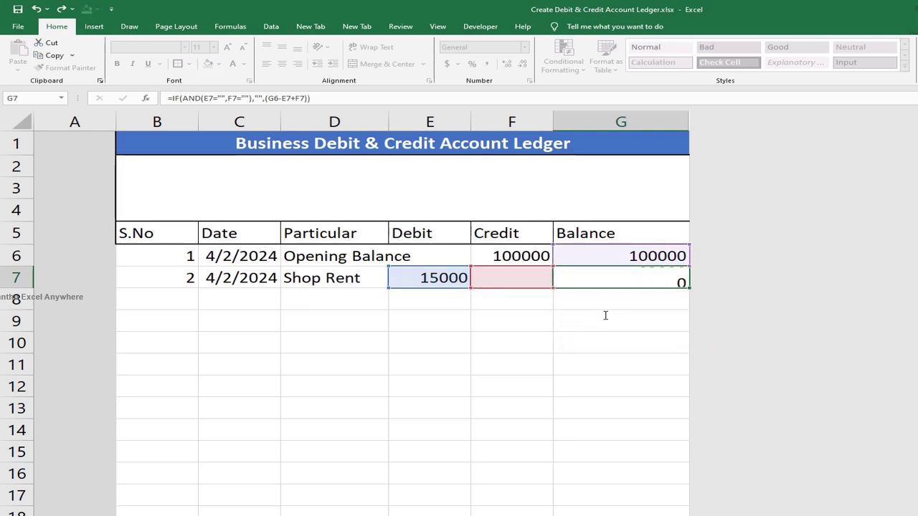
Copy the running balance formula from G7 into G8:G17.
click(618, 277)
double_click(617, 278)
key(Escape)
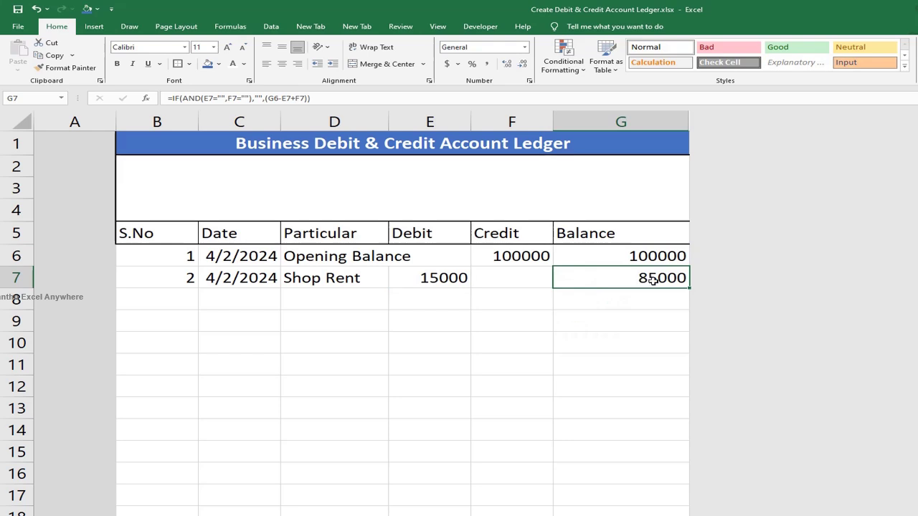
key(ctrl+c)
drag(645, 297, 621, 502)
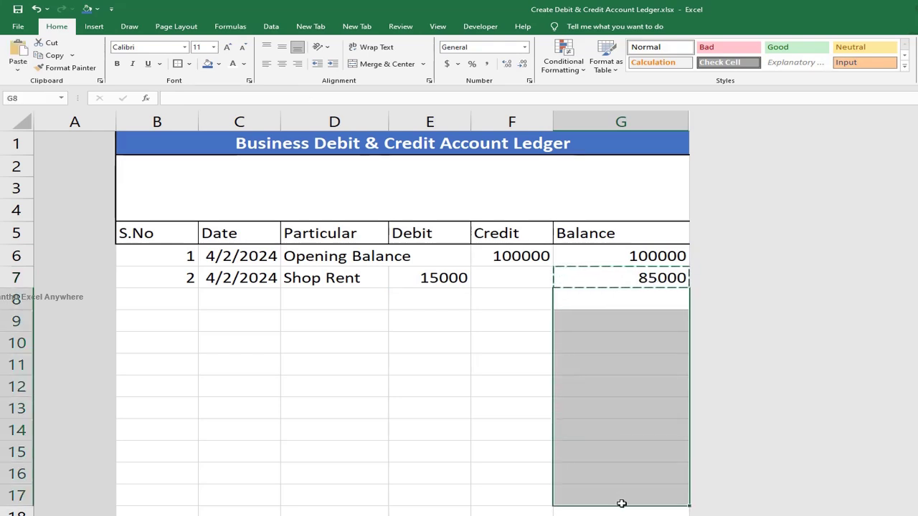
key(ctrl+v)
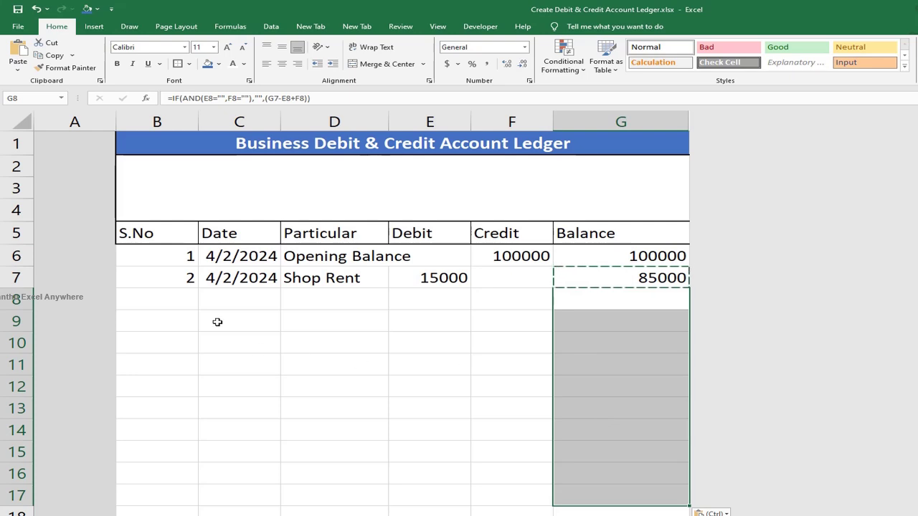
Enter serial number 3 in B8 and the date 4/2/2024 in C8.
click(174, 301)
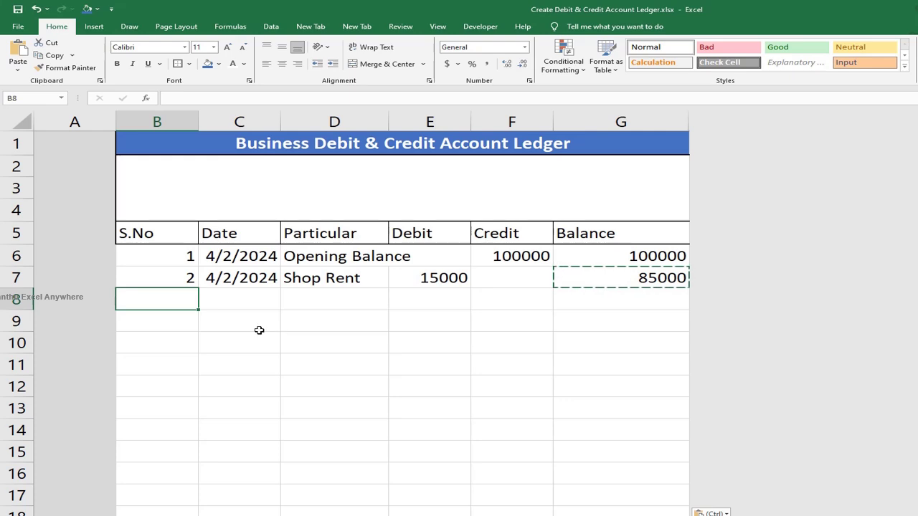
text(3)
key(Tab)
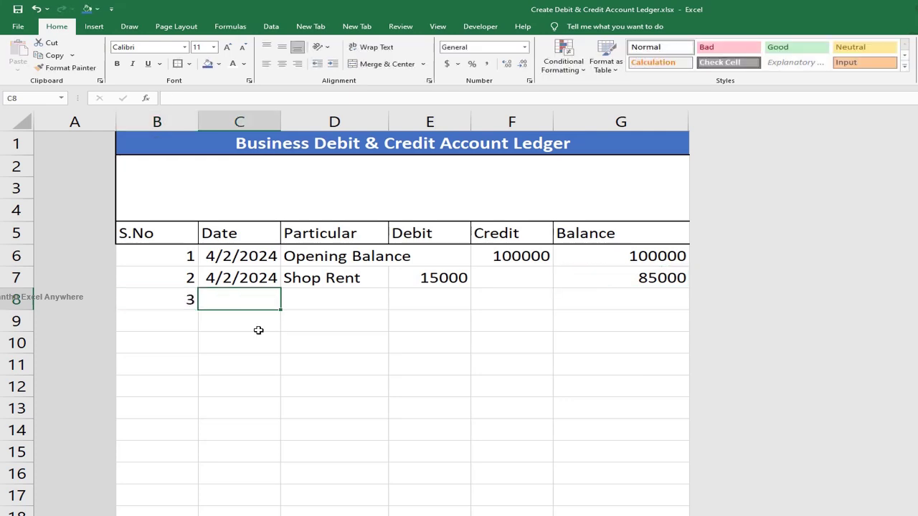
key(ctrl+semicolon)
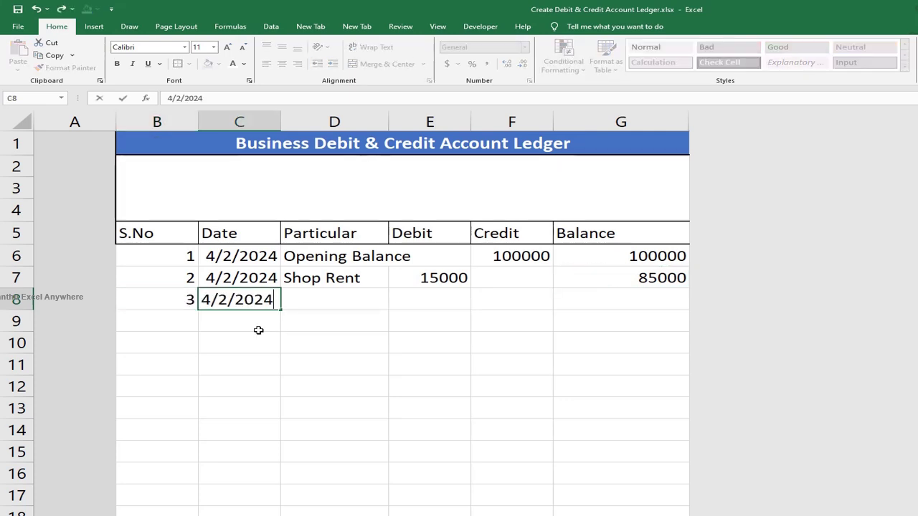
key(Tab)
Enter Water Bill as the particular in D8 and a debit of 2000 in E8.
text(Wat)
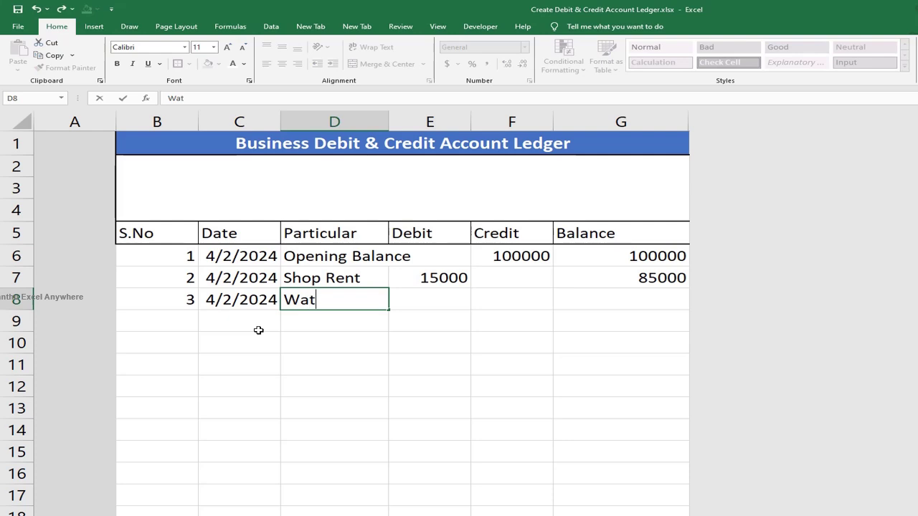
text(er Bill)
key(Tab)
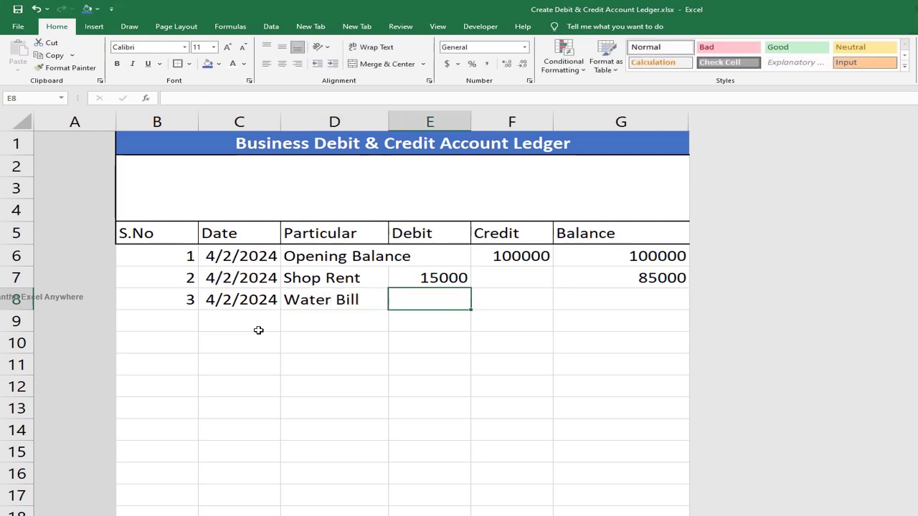
text(2000)
key(Tab)
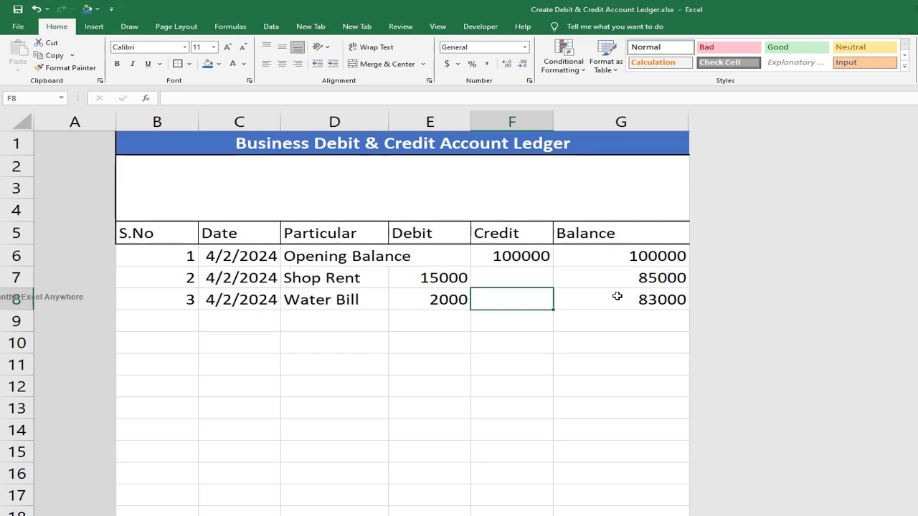
key(Return)
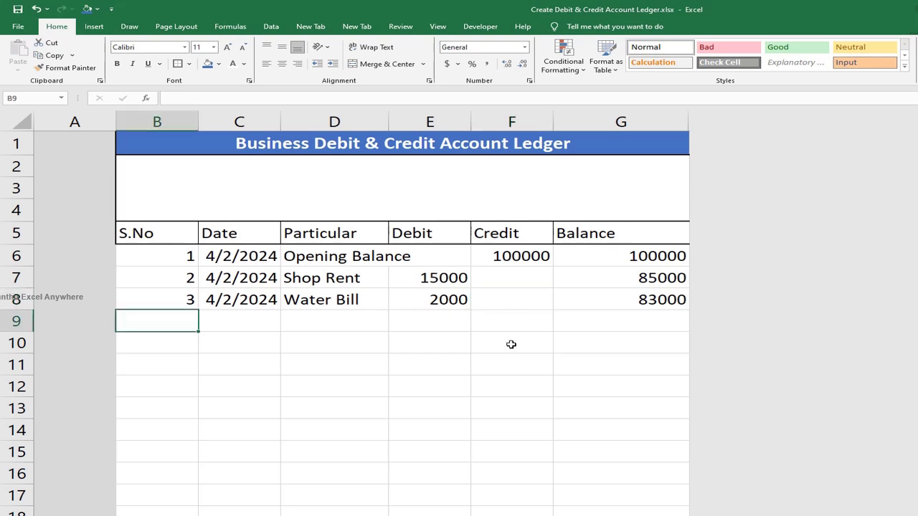
Enter serial number 4 in B9 and the date 4/2/2024 in C9.
text(4)
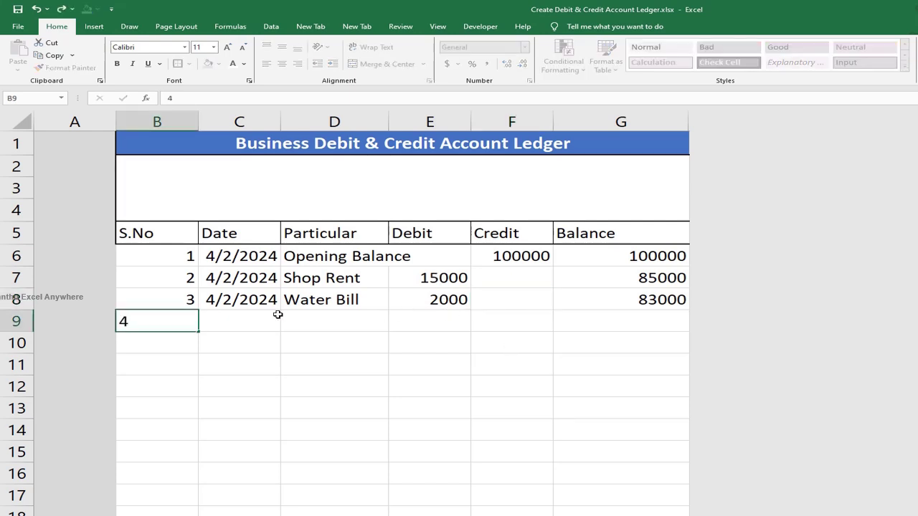
key(Tab)
text(4/2/2024)
key(Tab)
Enter Salary as the particular in D9 and a credit of 55000 in F9, leaving the debit blank.
text(Shop Rentalary)
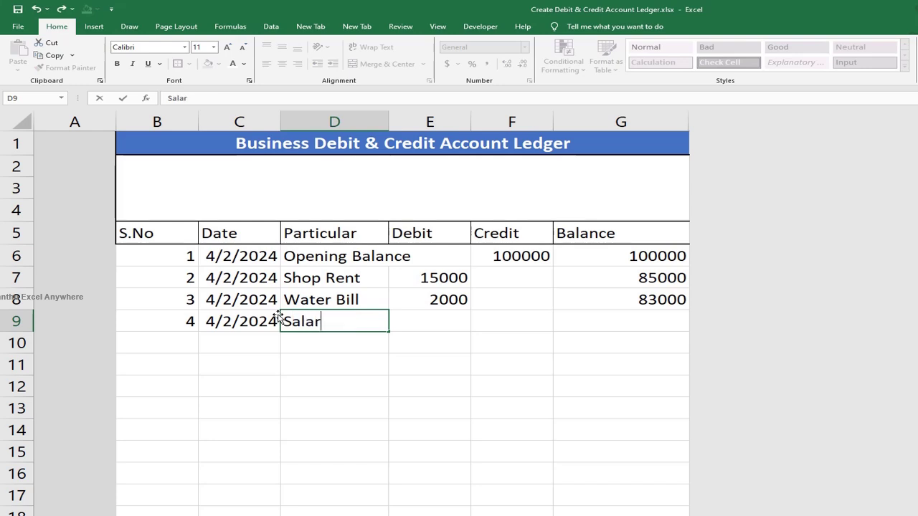
key(Tab)
key(Tab)
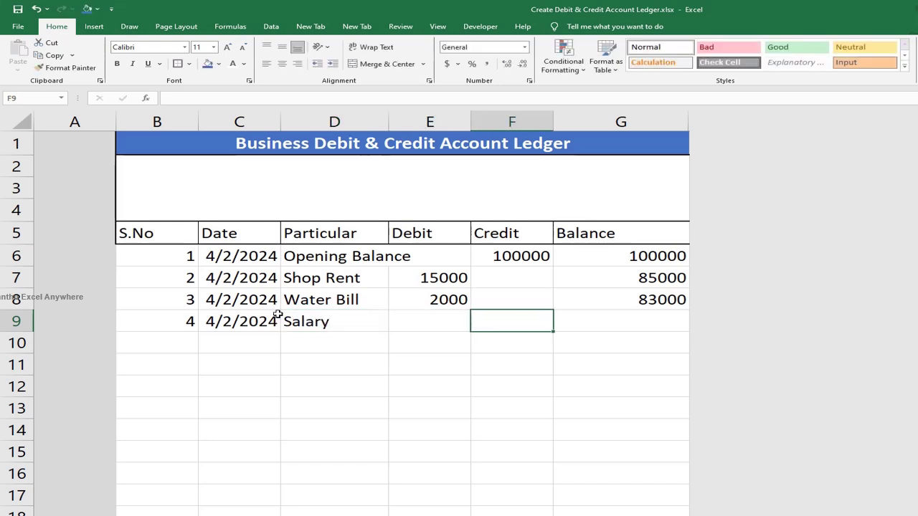
text(55000)
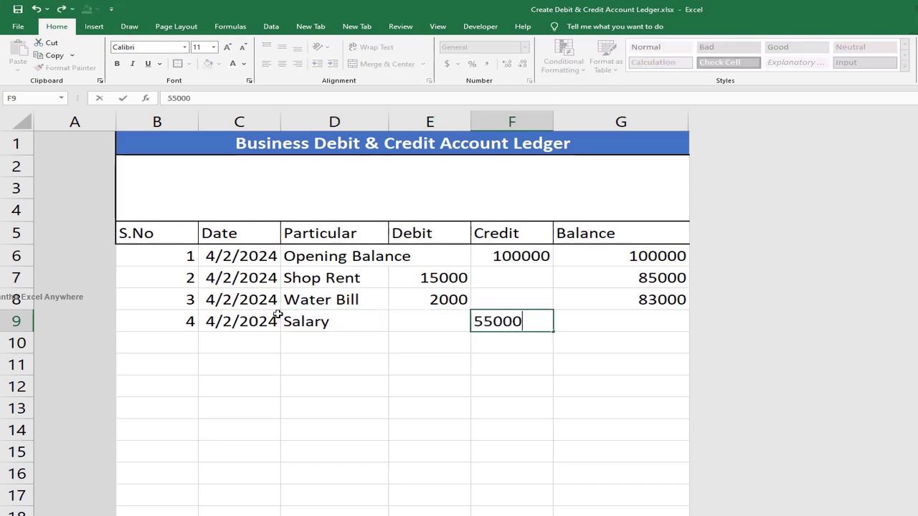
click(660, 322)
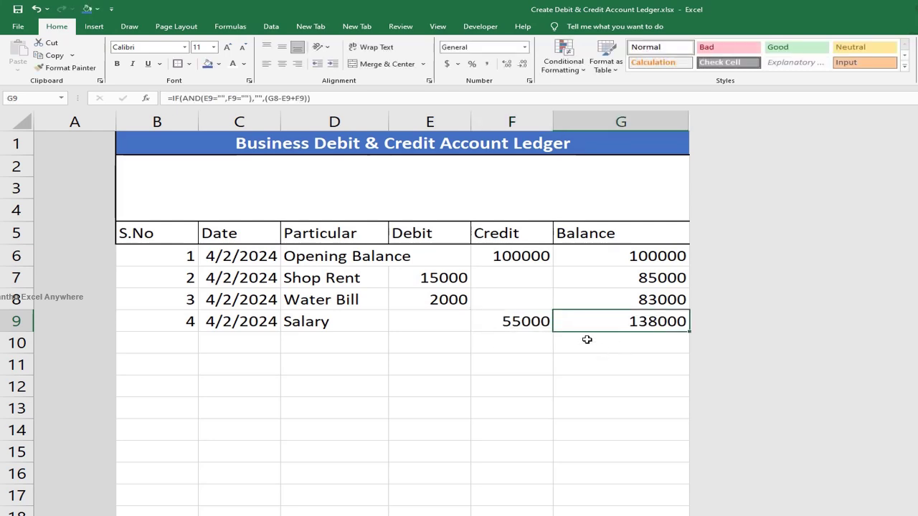
Check the row 9 balance against the previous balance in G8 and the credit in F9.
click(629, 293)
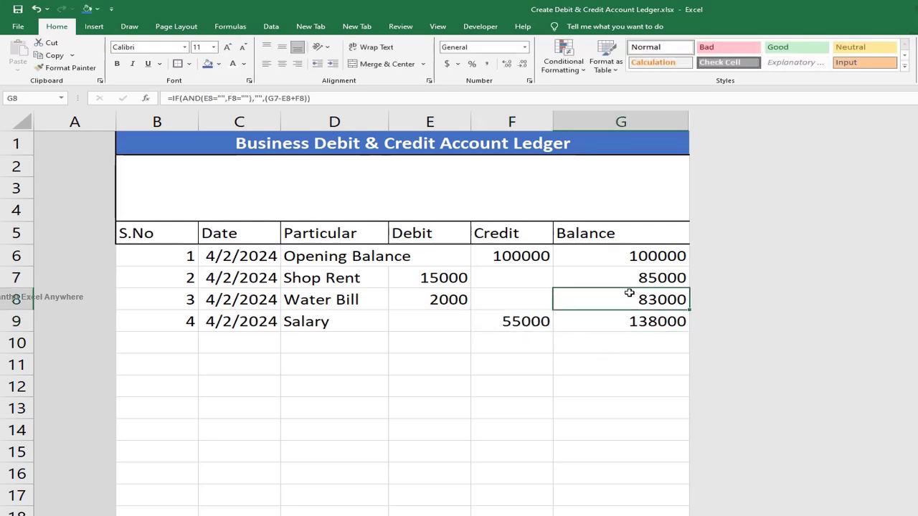
click(532, 321)
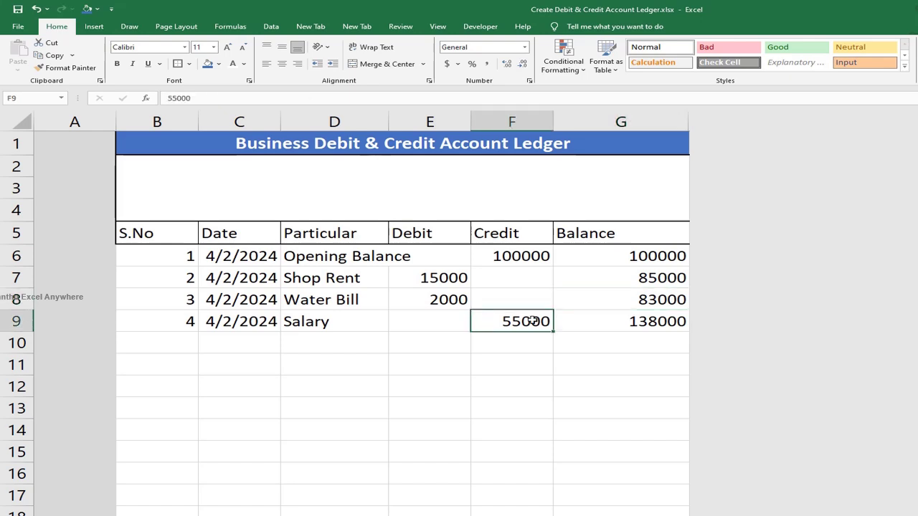
click(621, 324)
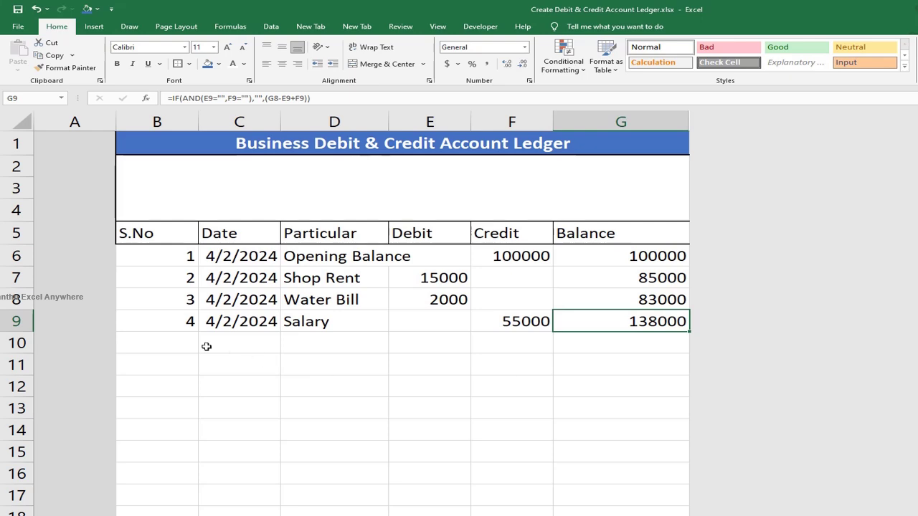
Copy transactions 5 to 10, Rent through Chit, from the finished sample ledger into the new ledger starting at B10.
click(179, 341)
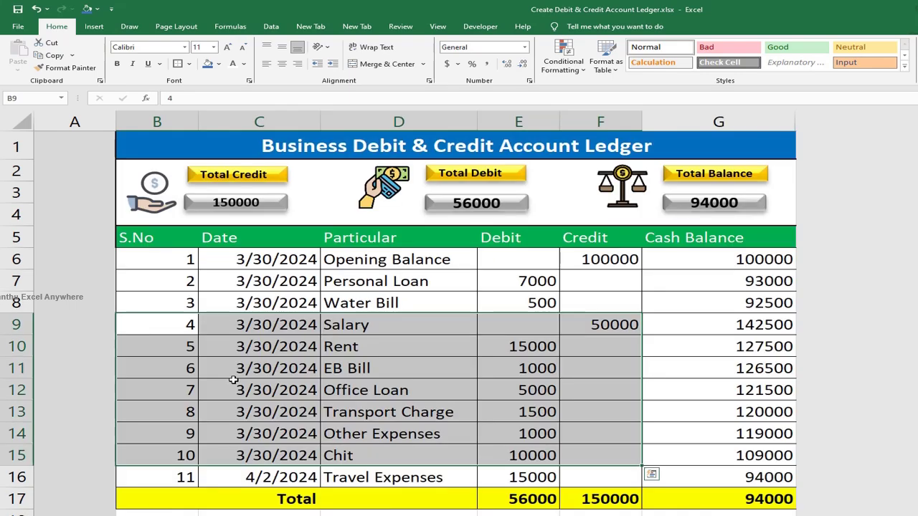
drag(180, 347, 599, 455)
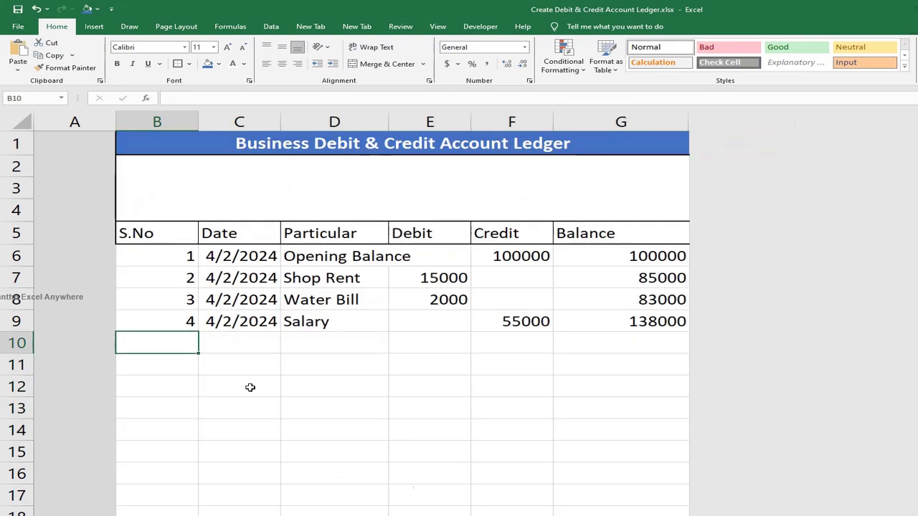
key(ctrl+v)
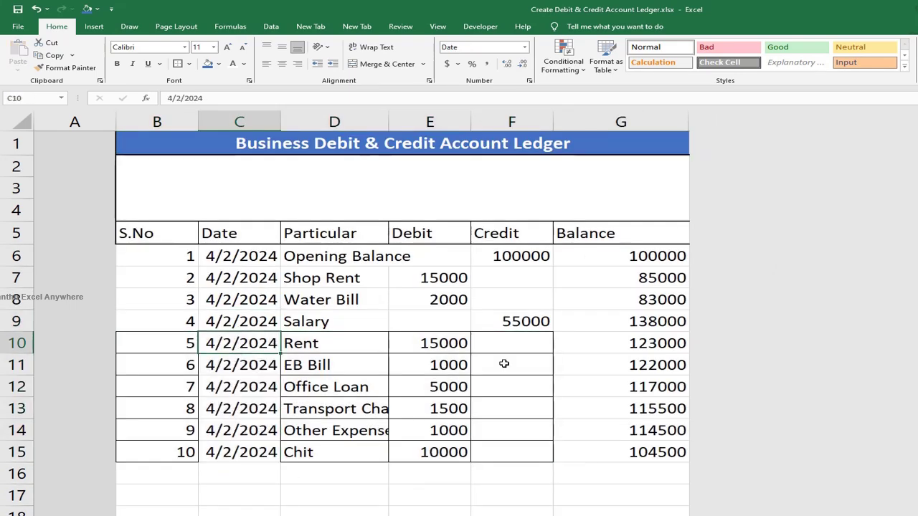
key(Right)
key(Right)
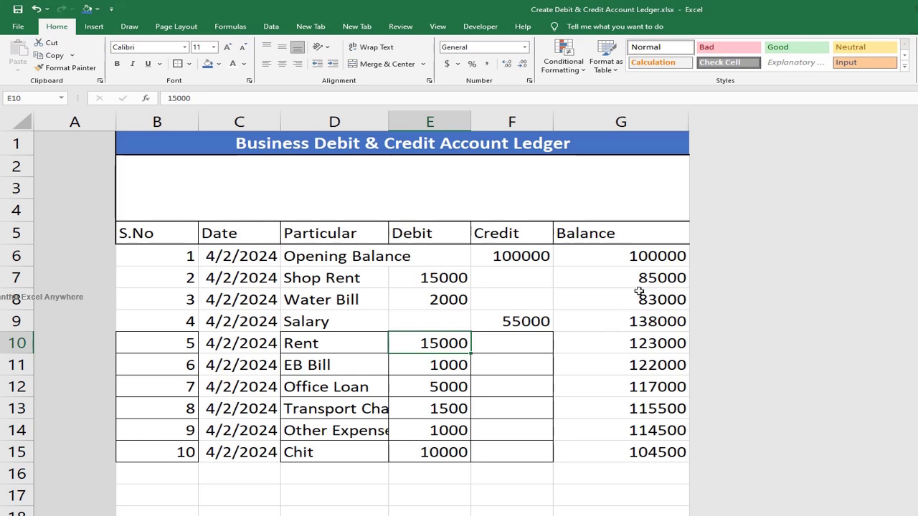
click(636, 449)
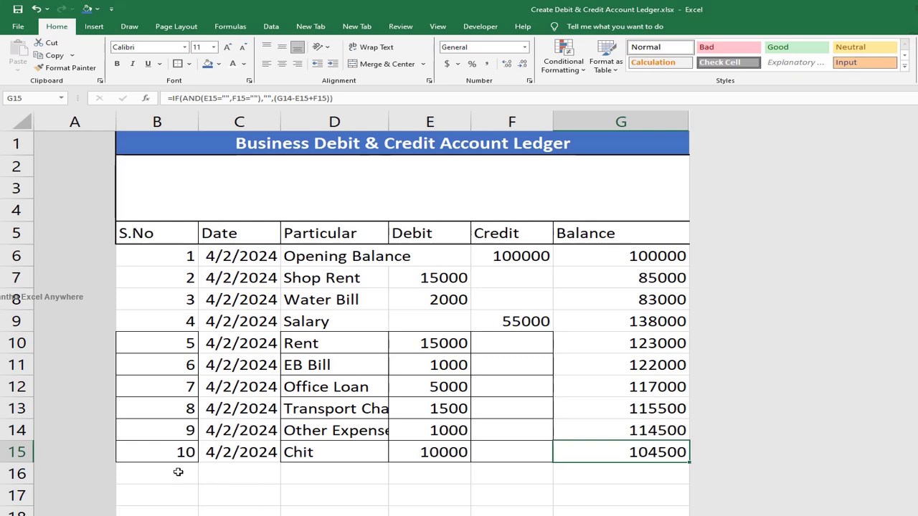
Merge and center B16:D16 below the last transaction and enter the label Total.
drag(178, 472, 323, 472)
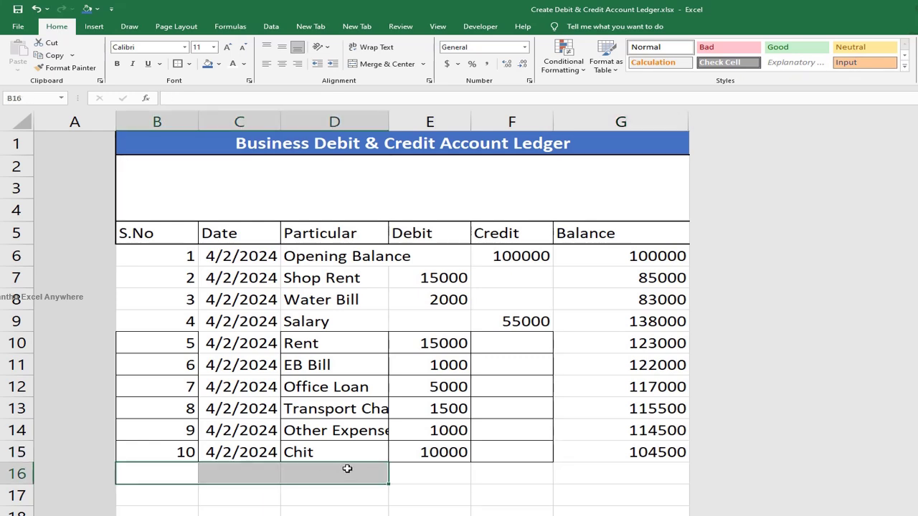
click(375, 63)
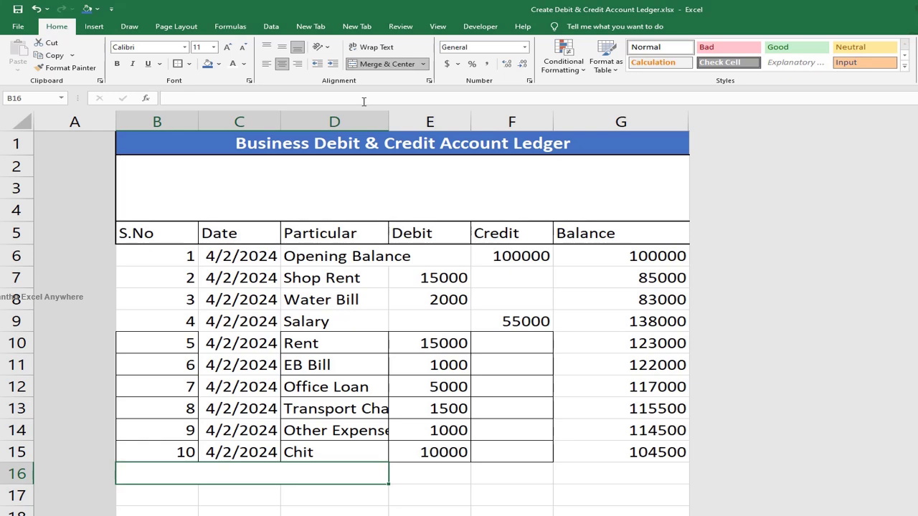
text(Total)
key(Tab)
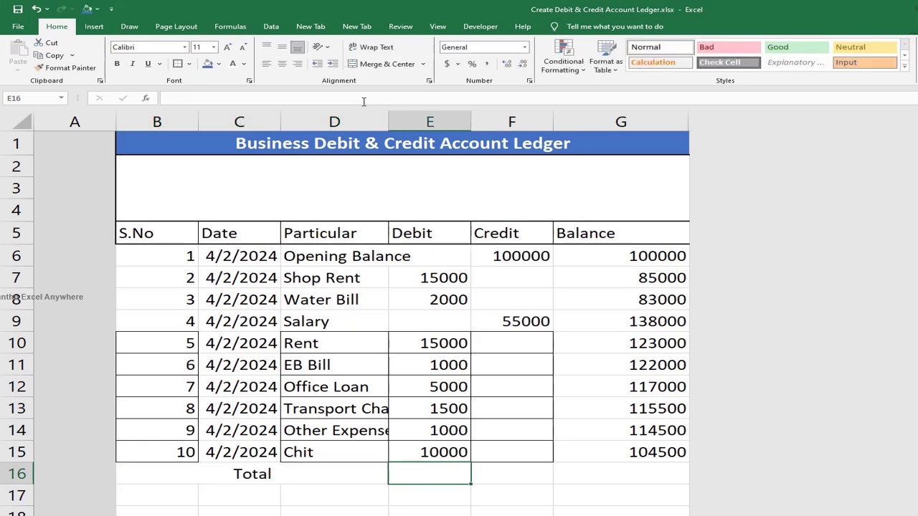
Total the debits in E16 with =SUM(E6:E15) and copy the formula to F16 for the credits.
text(=SUM()
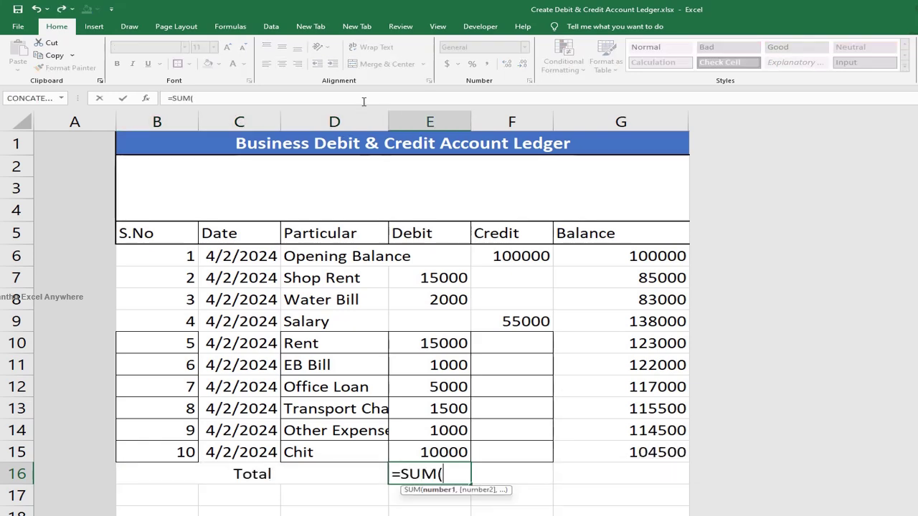
drag(444, 251, 441, 450)
text())
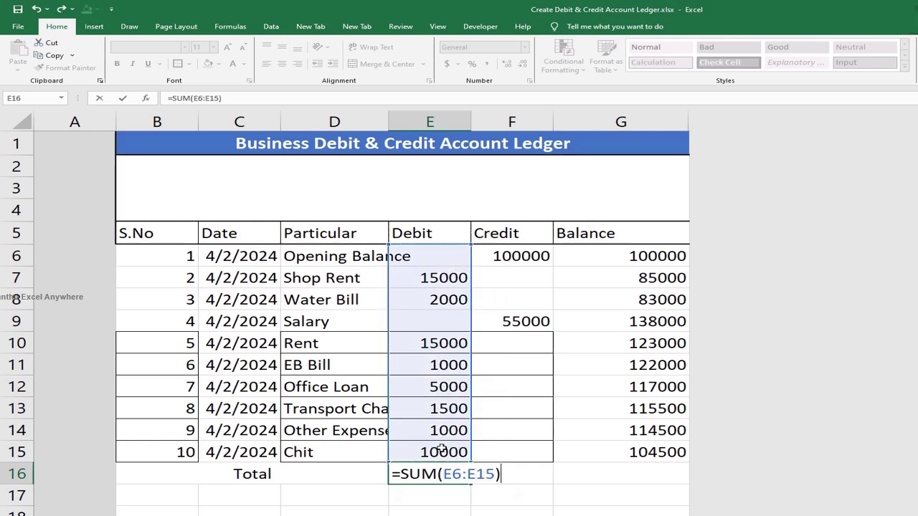
key(ctrl+Return)
key(ctrl+c)
click(515, 476)
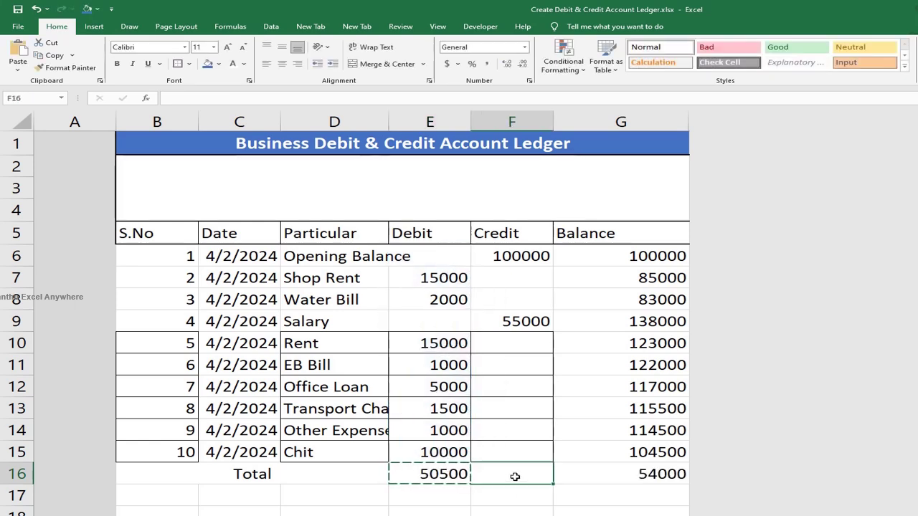
key(ctrl+v)
key(Escape)
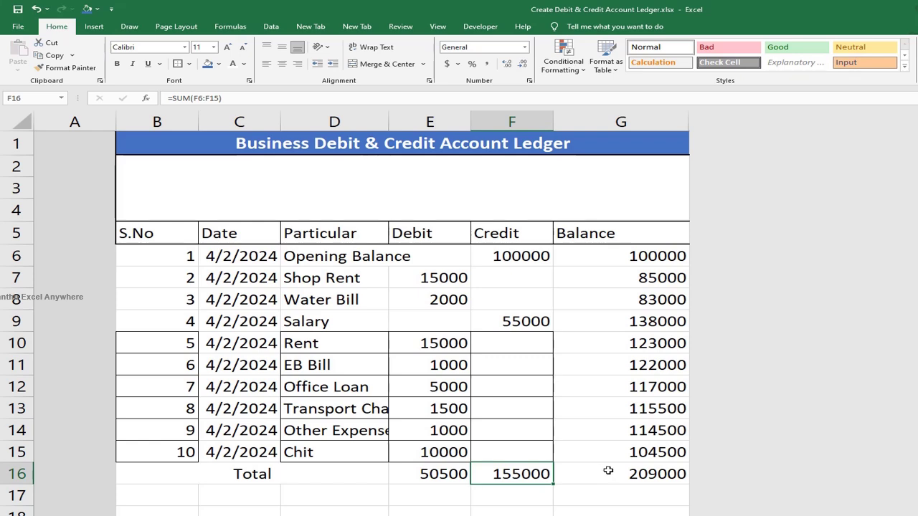
Replace the G16 balance formula with =(F16-E16) to subtract total debit from total credit.
click(608, 471)
text(=)
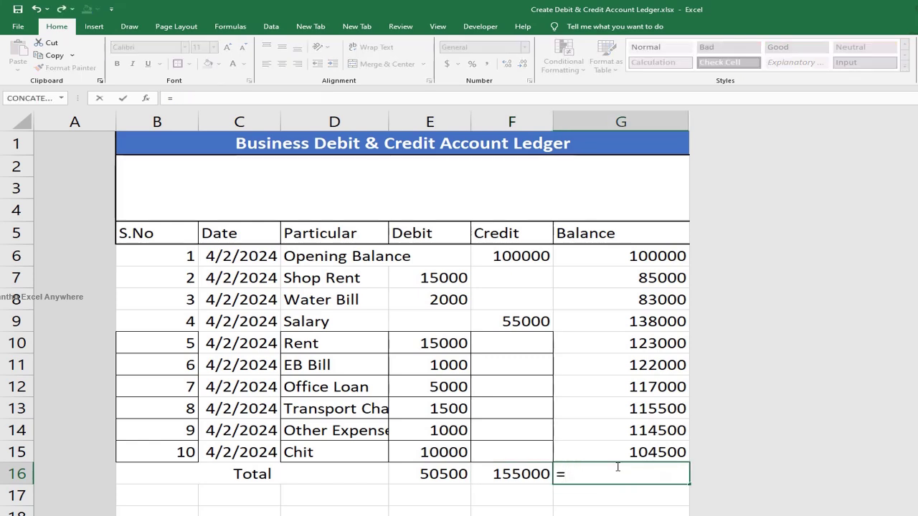
text(()
click(509, 474)
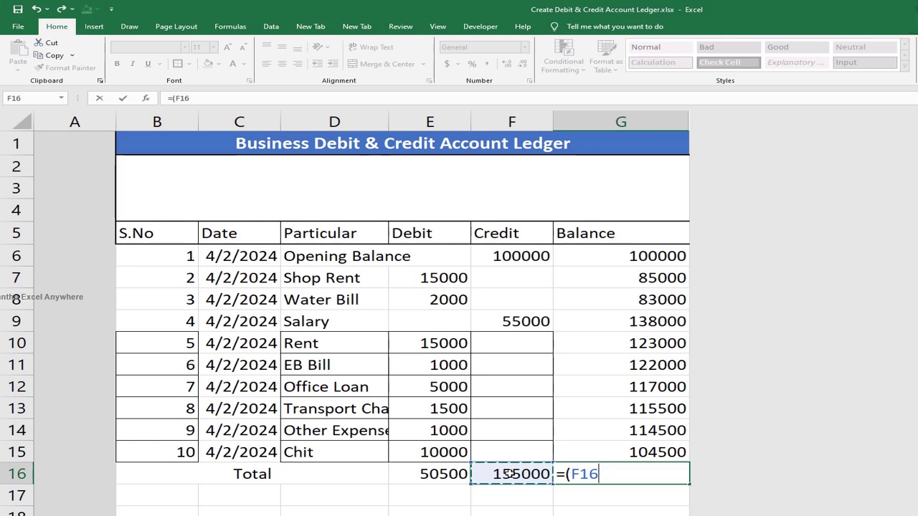
text(-)
click(440, 471)
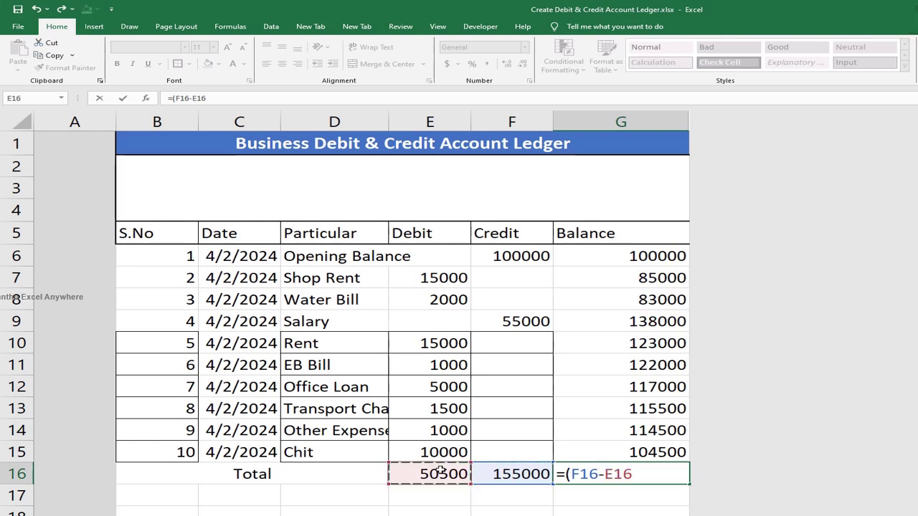
text())
key(Return)
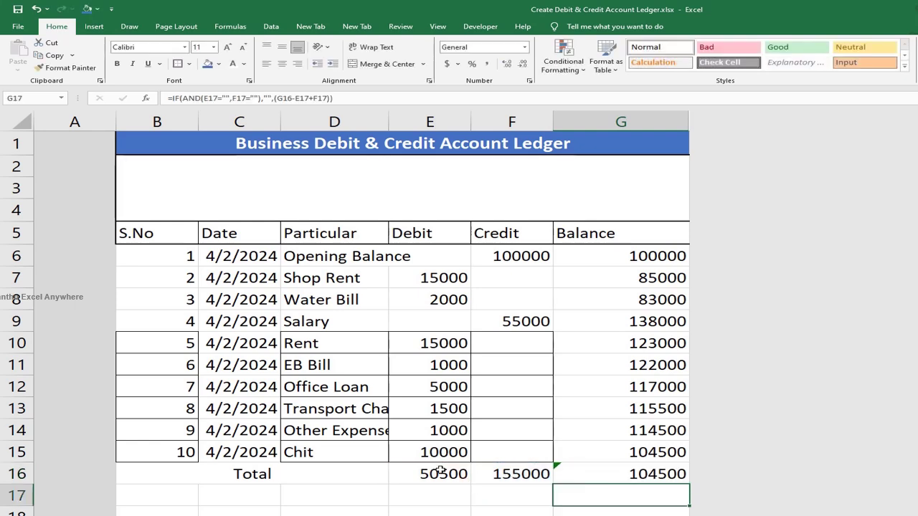
click(589, 474)
Fill the whole Total row, B16:G16, with yellow.
click(180, 471)
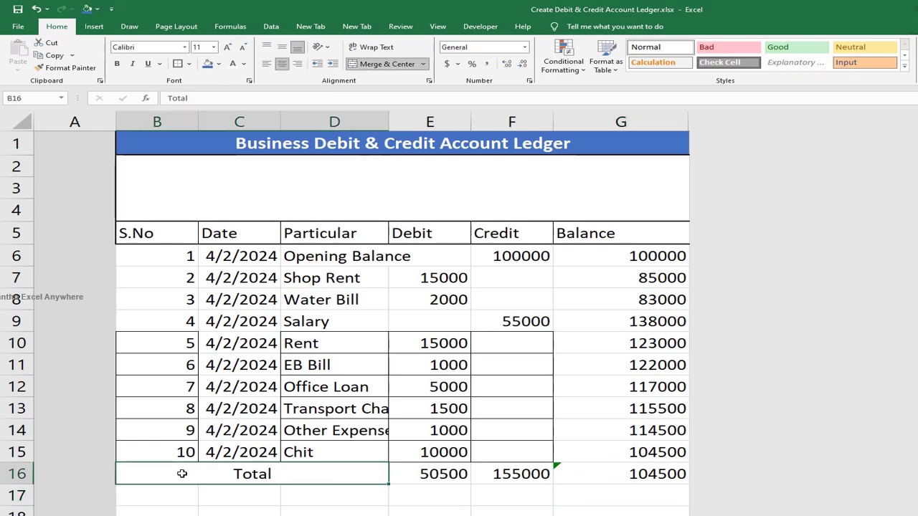
click(218, 64)
click(246, 173)
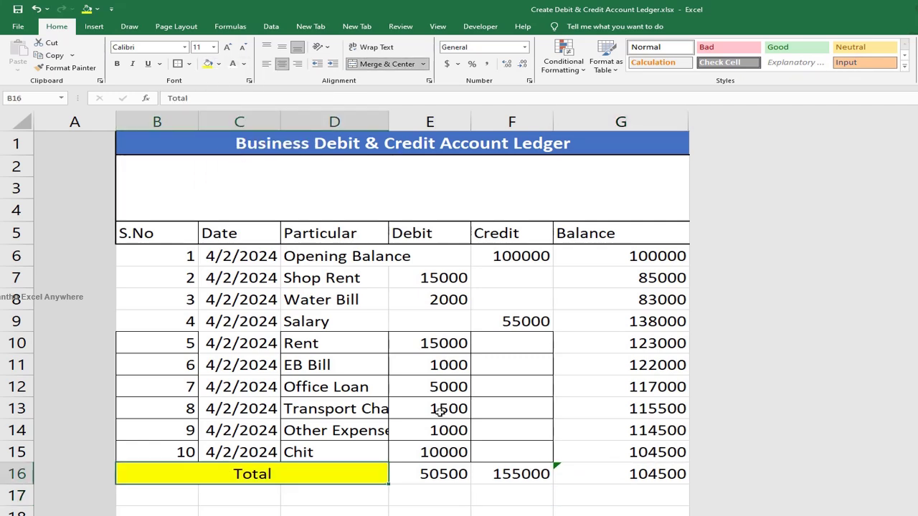
drag(436, 473, 645, 474)
key(F4)
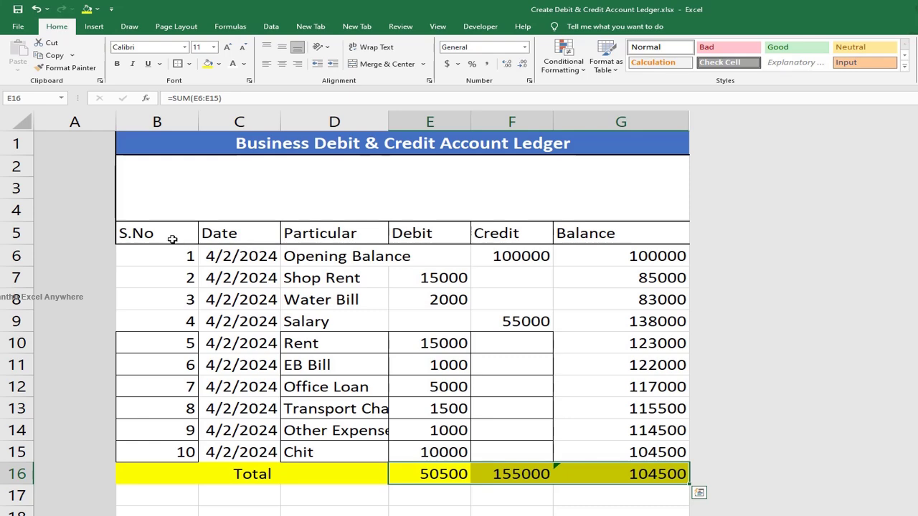
Apply all borders to the ledger table B5:G16 and turn off the sheet's gridlines.
drag(172, 239, 648, 471)
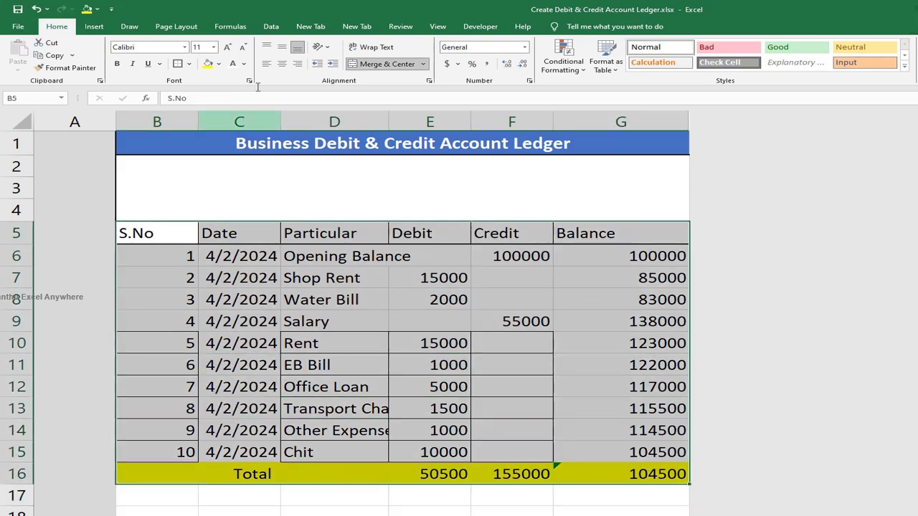
click(189, 63)
click(207, 146)
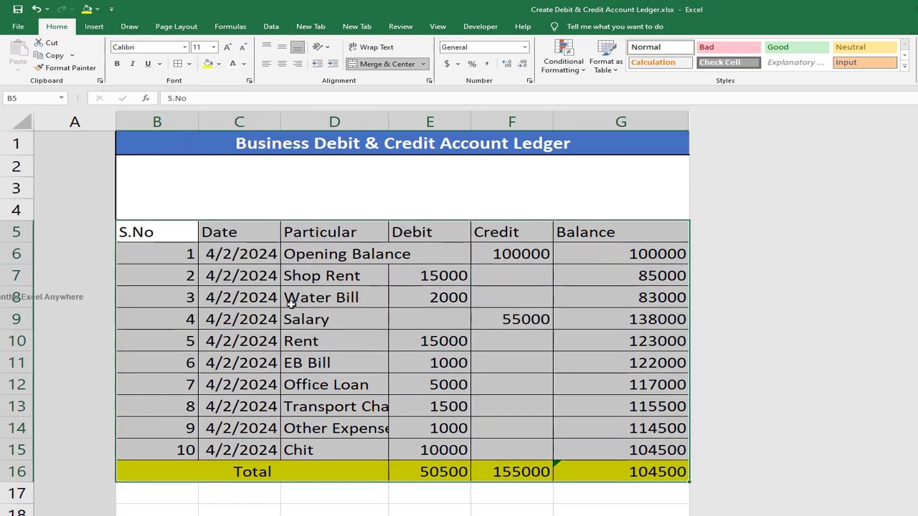
click(502, 509)
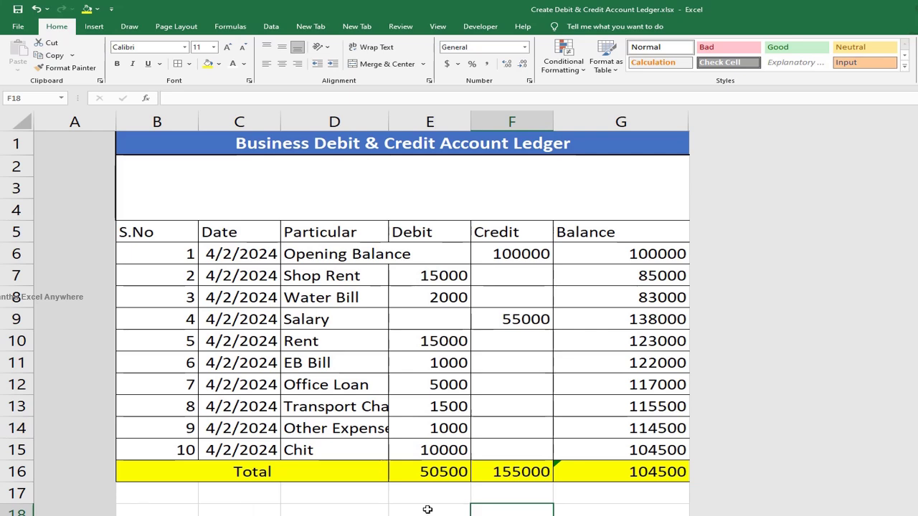
click(437, 27)
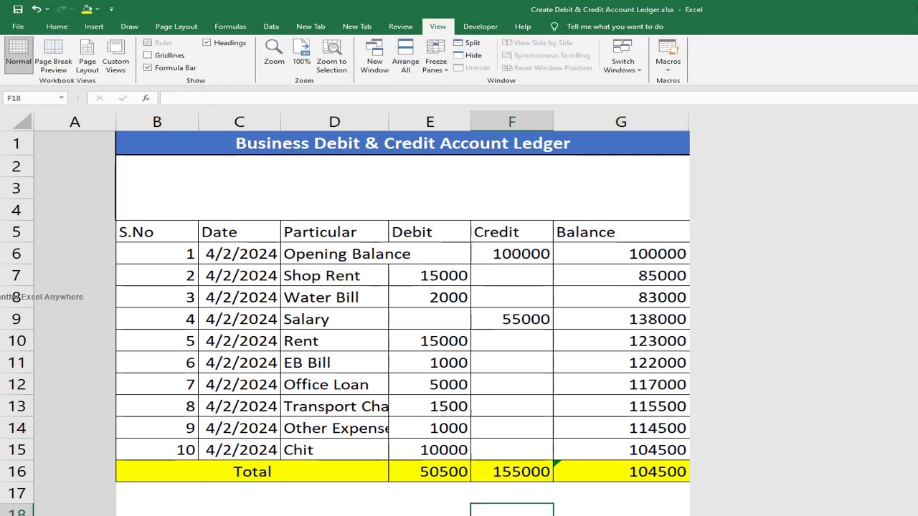
Review the debit, credit and balance totals in E16:G16 and the blank merged band in rows 2 to 4.
click(447, 198)
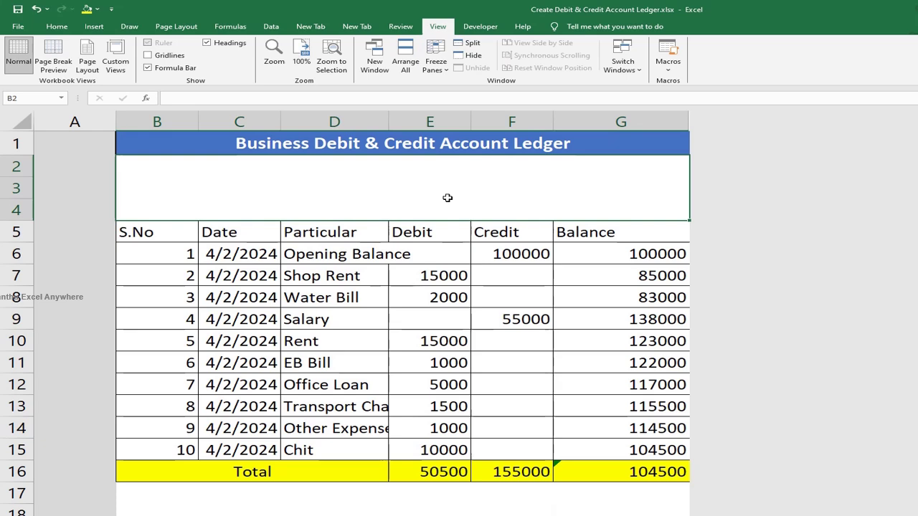
click(433, 479)
click(520, 476)
click(593, 474)
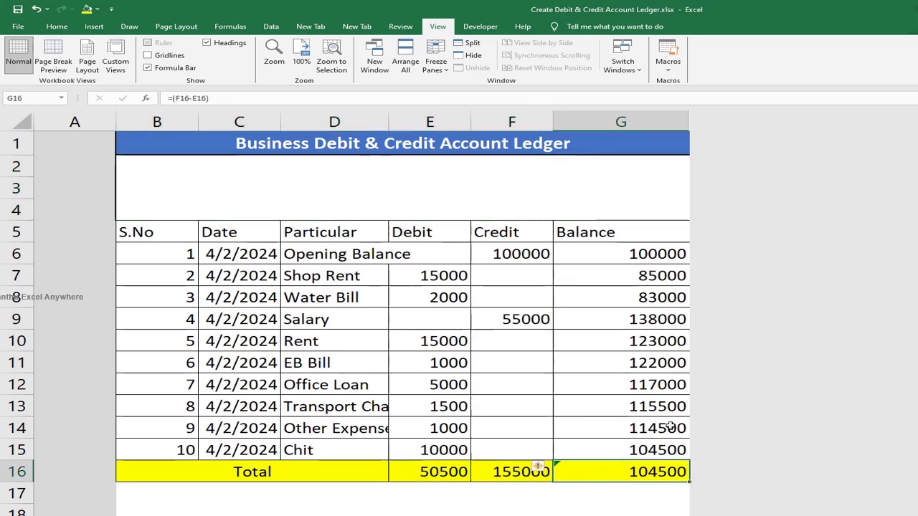
Try to insert a scales icon into the blank band by searching the icon library for "balance".
click(512, 177)
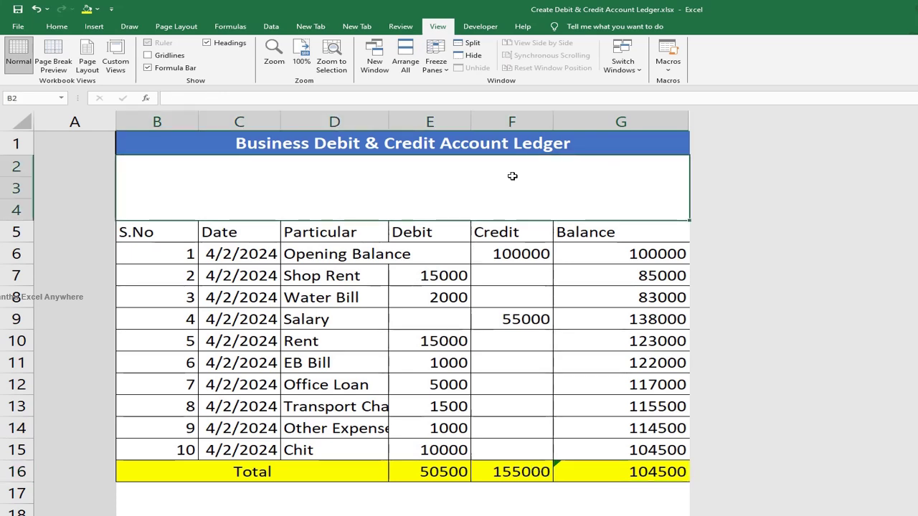
click(101, 27)
click(204, 51)
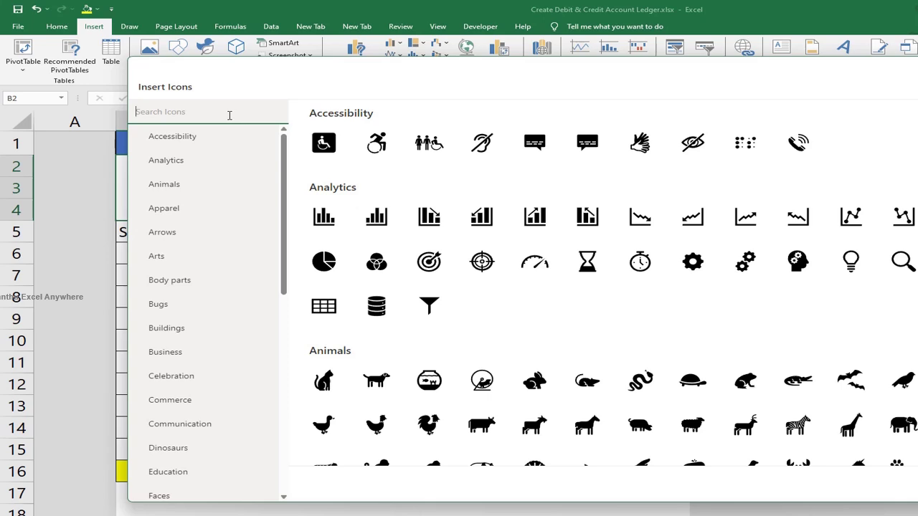
text(bala)
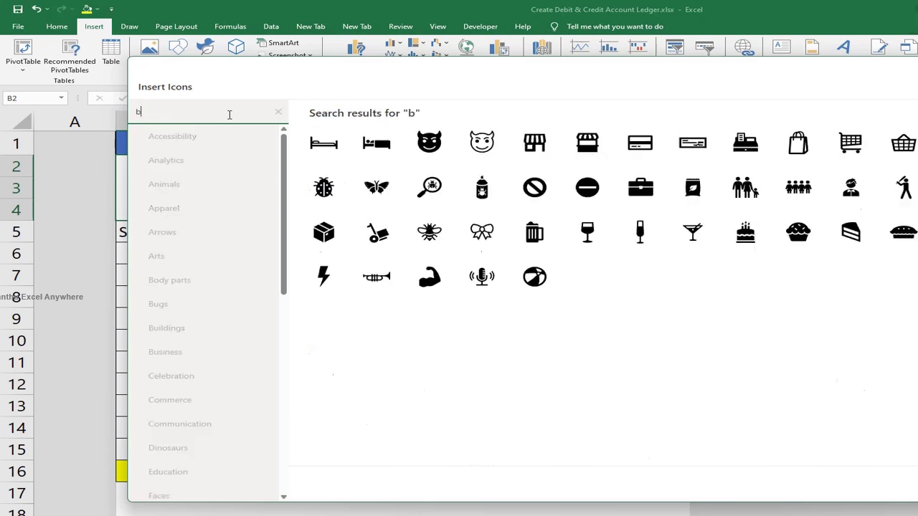
key(BackSpace)
key(BackSpace)
key(BackSpace)
key(BackSpace)
text(balance)
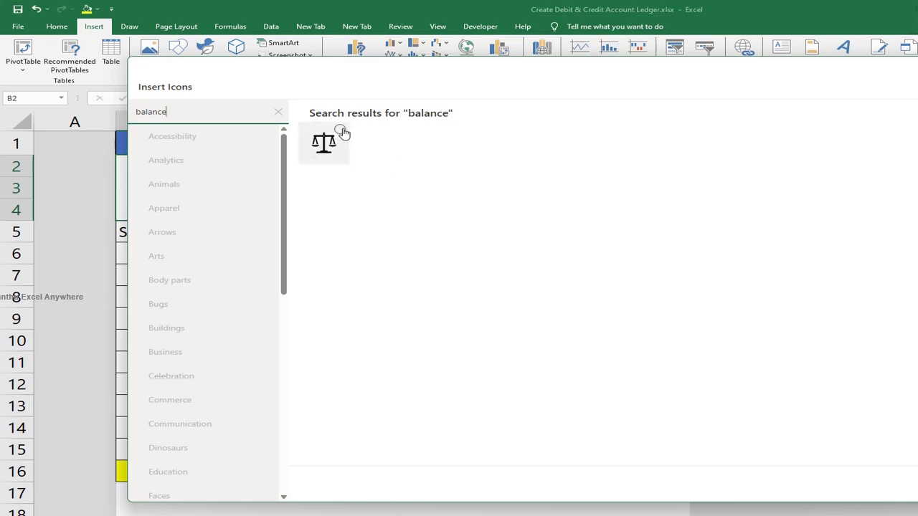
click(342, 133)
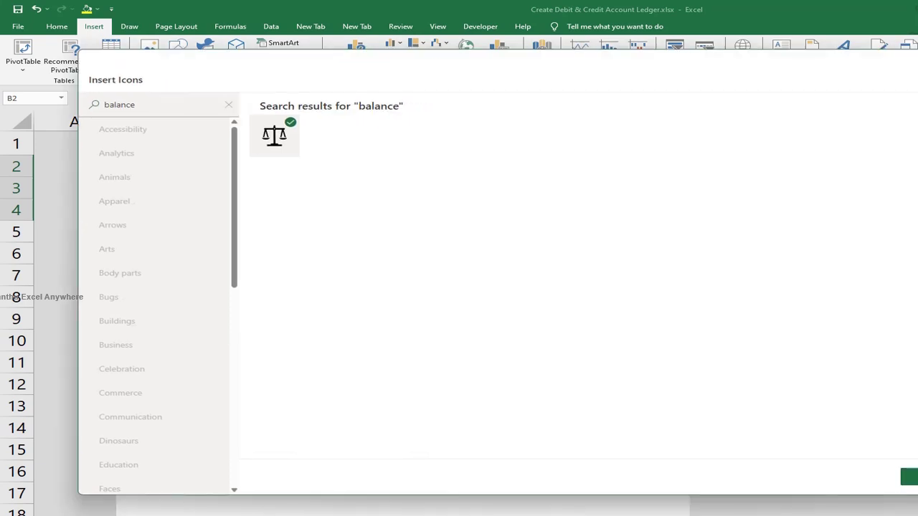
click(898, 476)
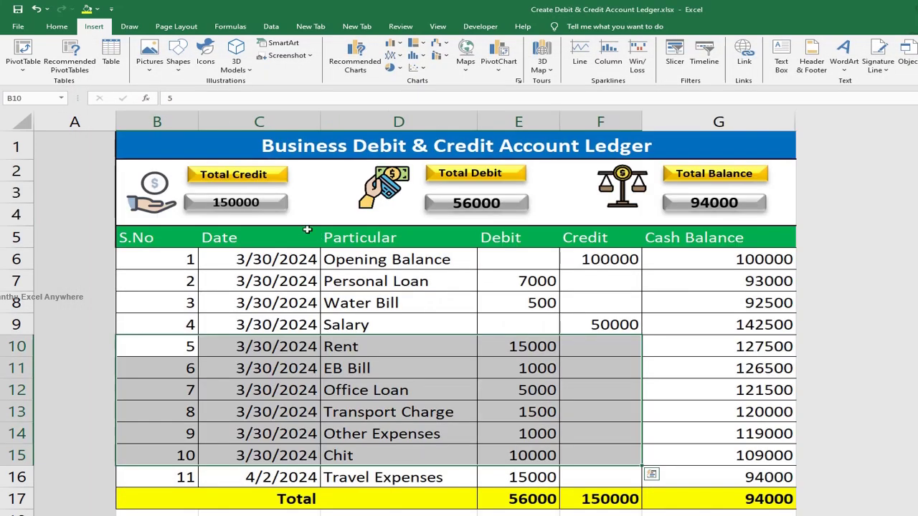
Copy the credit, debit and balance pictures from the finished ledger into the blank band in rows 2 to 4 of the new ledger.
click(171, 183)
ctrl+click(391, 185)
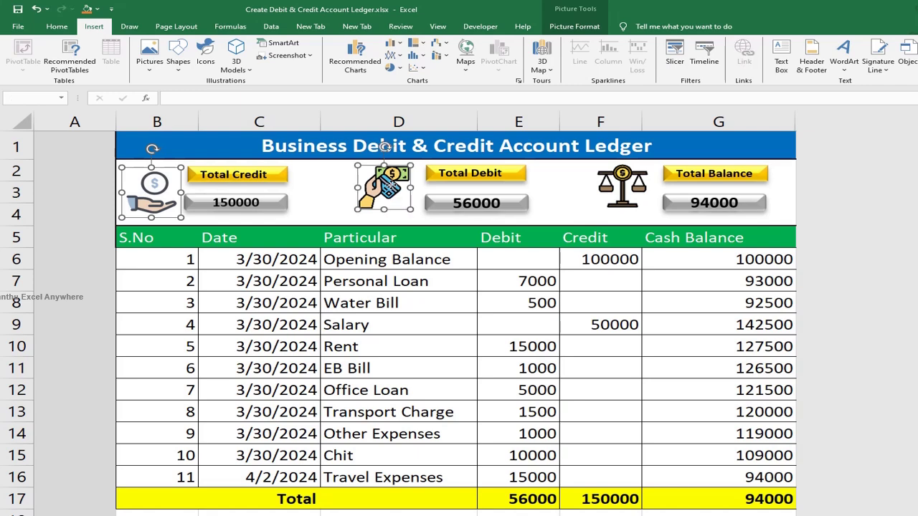
ctrl+click(631, 192)
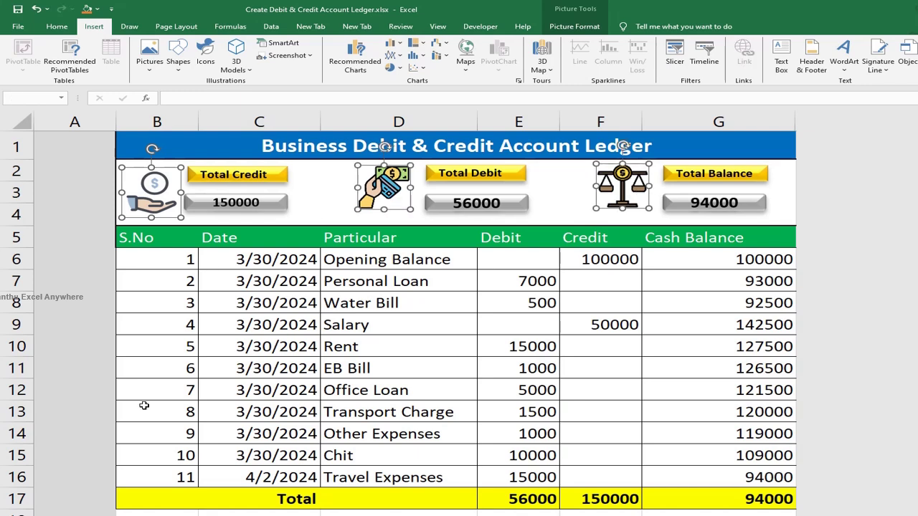
key(Delete)
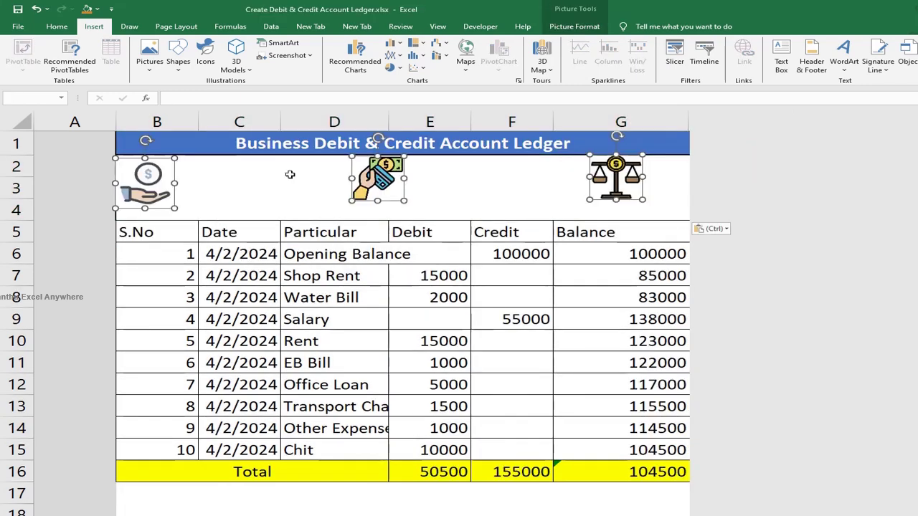
click(380, 179)
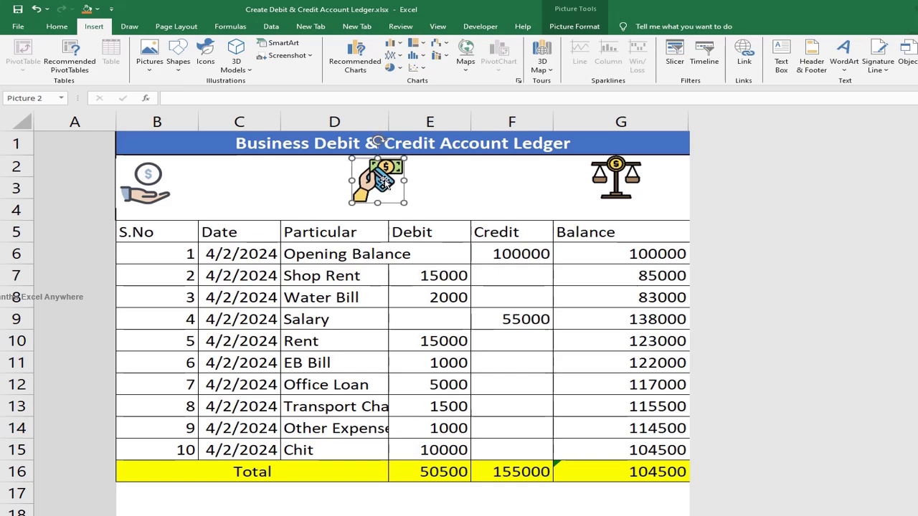
Draw a rectangle beside the credit picture in the summary band and enter the text "Total Credit" in it.
click(615, 179)
click(516, 194)
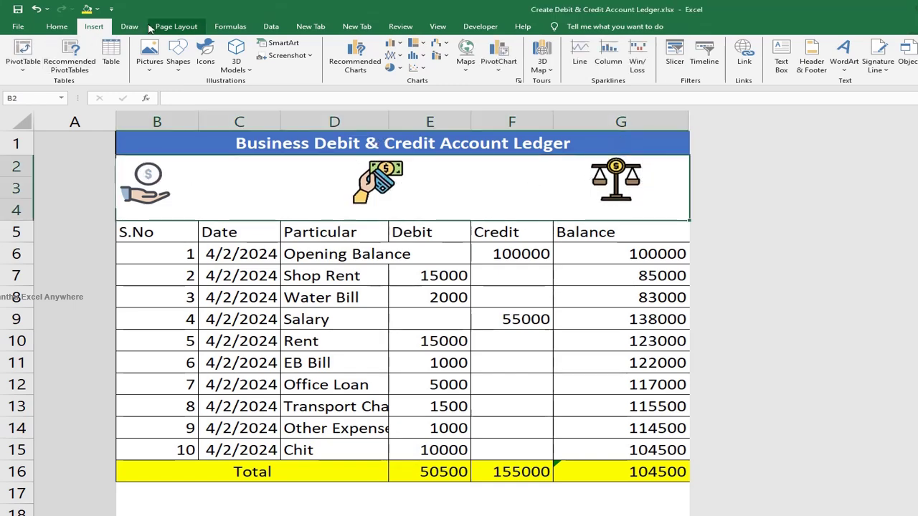
click(183, 75)
click(176, 140)
drag(185, 162, 288, 181)
text(Tota)
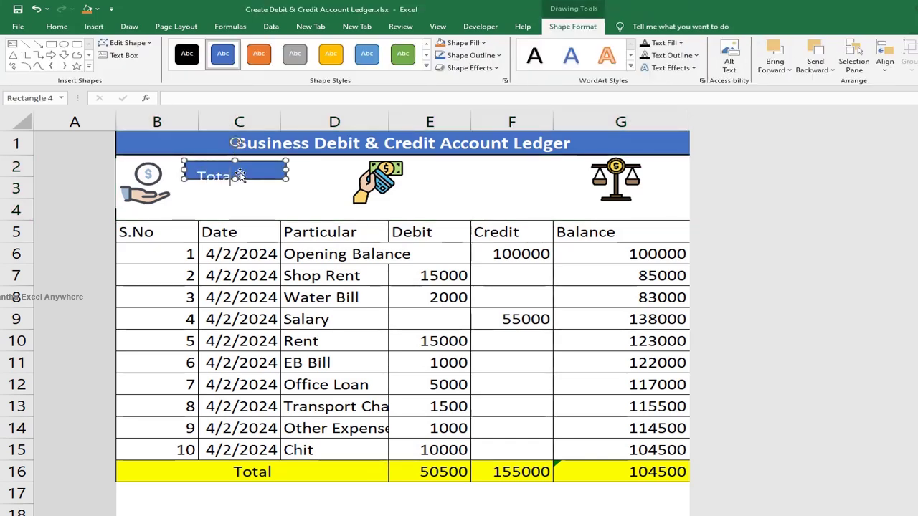
text(l Cr)
click(94, 26)
key(BackSpace)
key(BackSpace)
key(BackSpace)
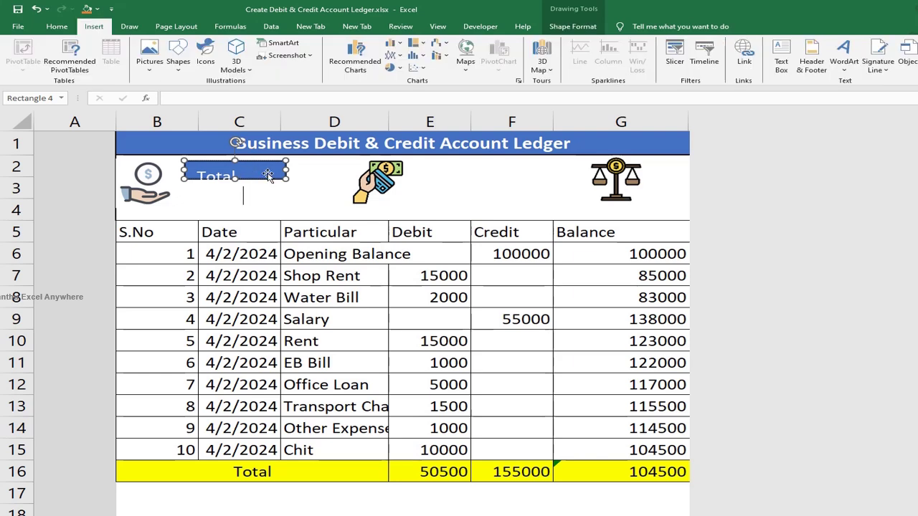
Format the "Total Credit" label text as bold, size 9 and vertically centred in its rectangle.
key(ctrl+a)
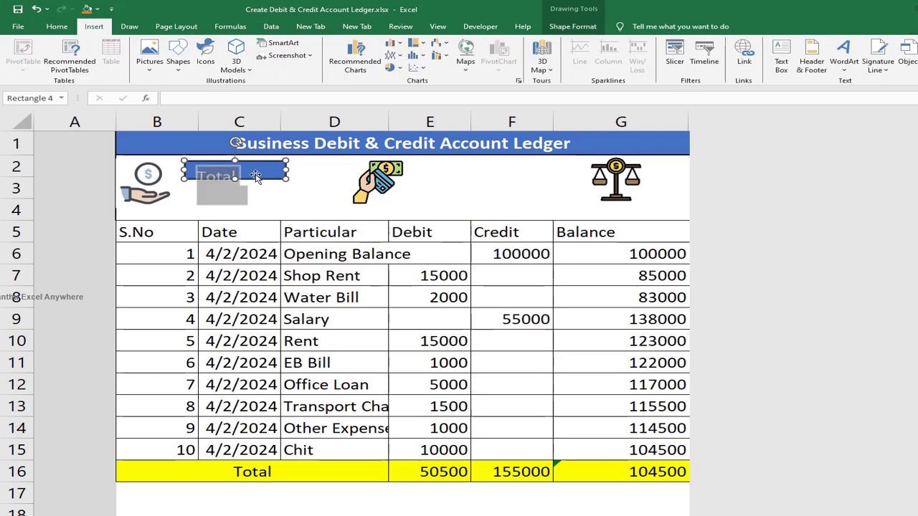
click(58, 27)
click(243, 47)
click(244, 47)
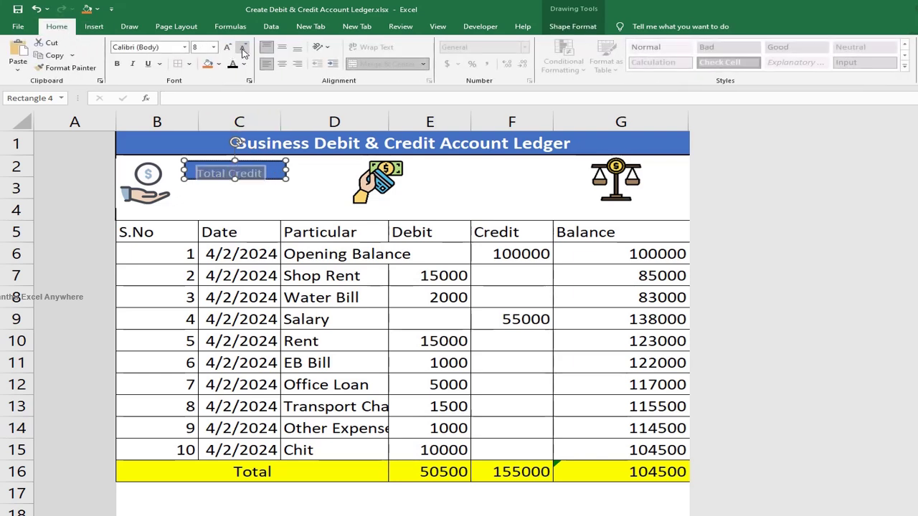
click(283, 49)
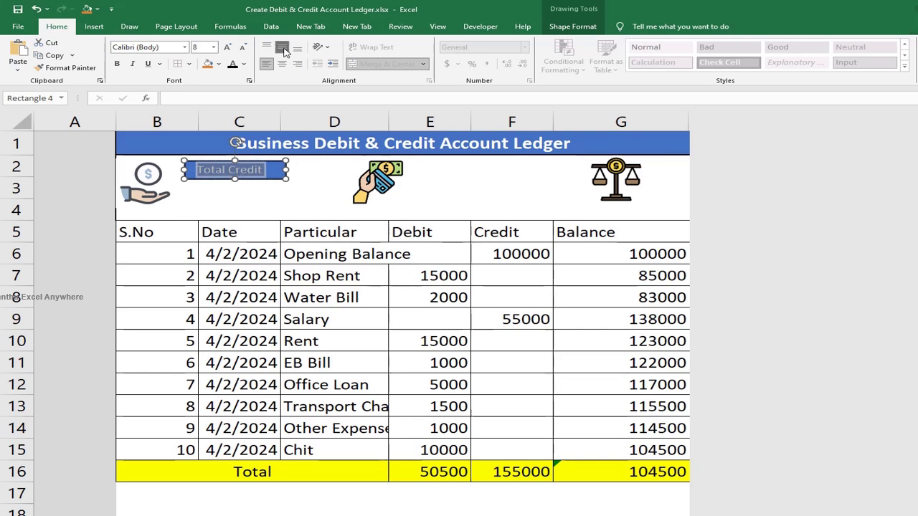
click(117, 64)
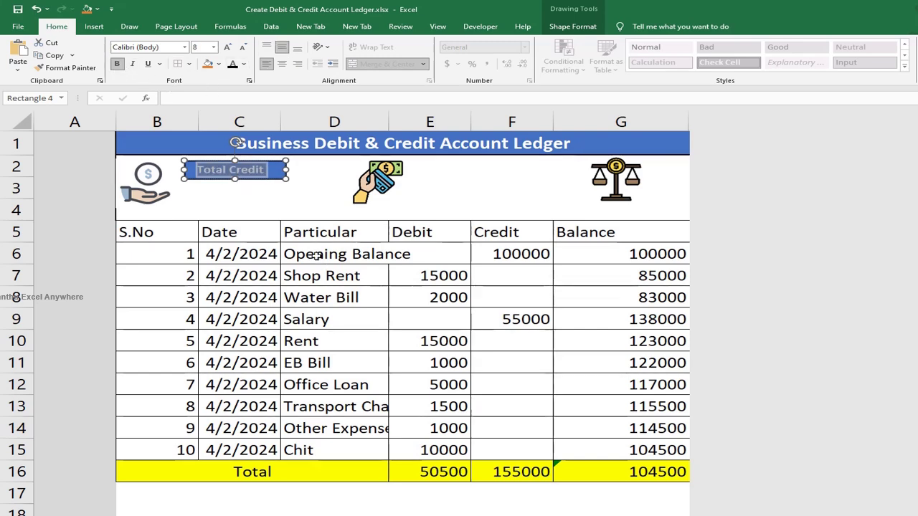
click(227, 47)
click(254, 191)
click(274, 176)
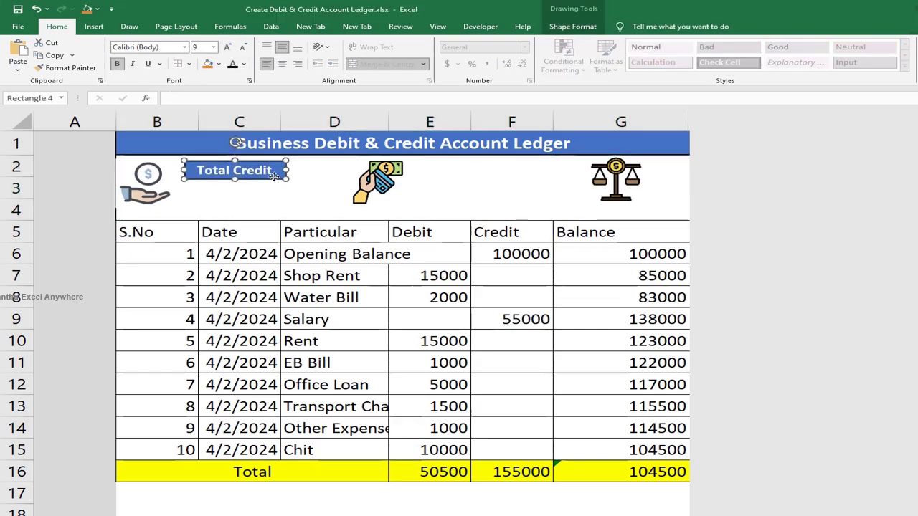
Give the "Total Credit" rectangle the gold shape style, the second preset shape effect and black text.
click(572, 27)
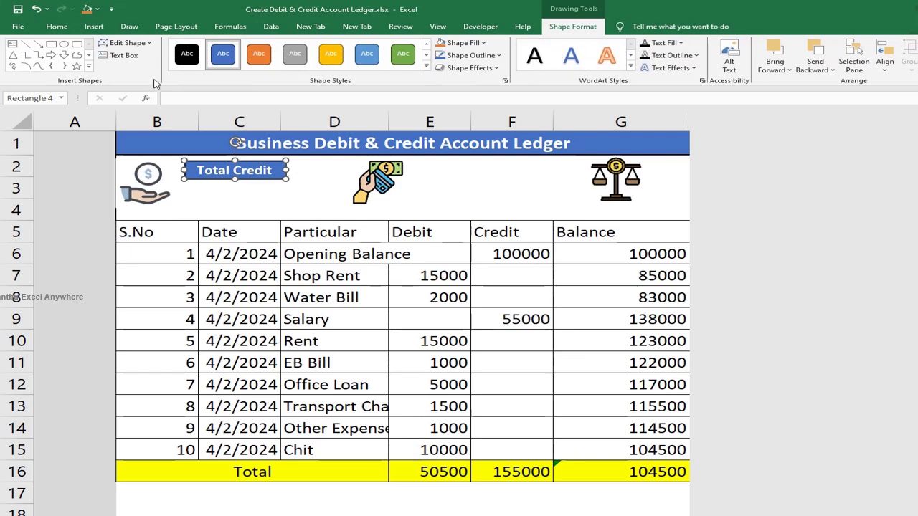
click(329, 57)
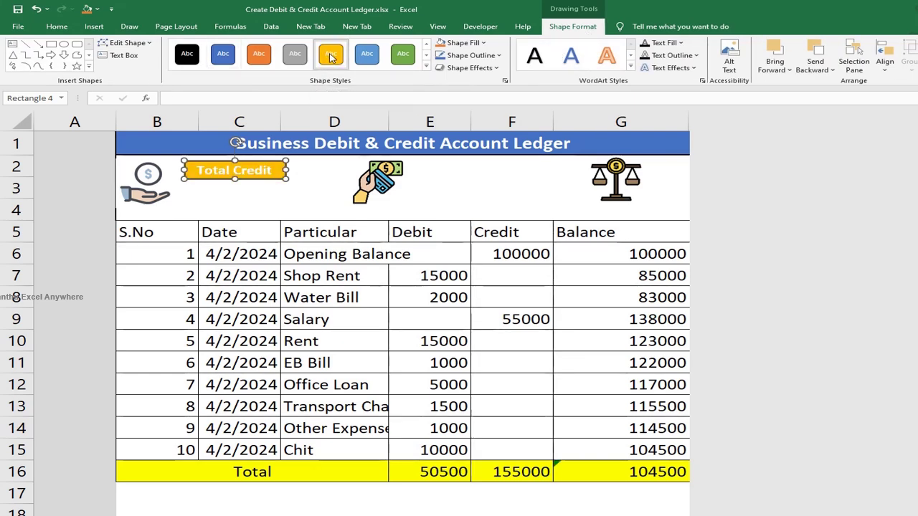
click(469, 68)
mouse_move(473, 87)
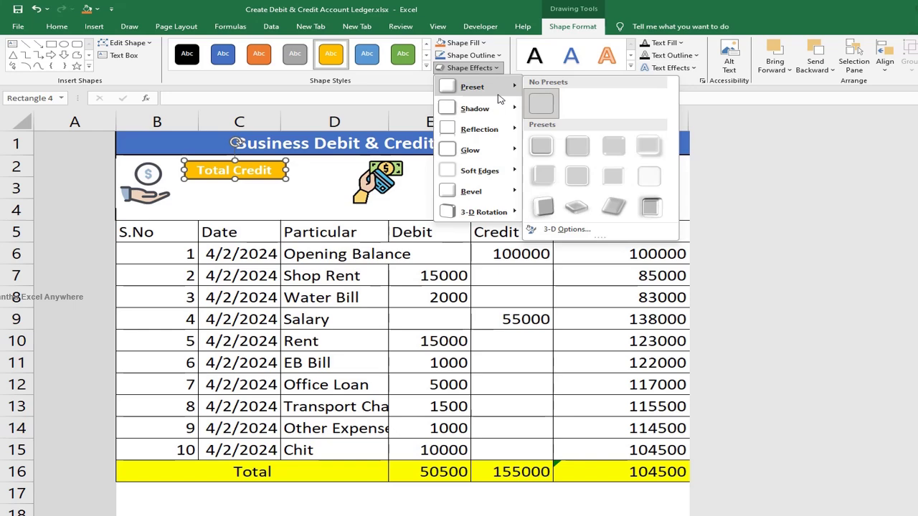
click(574, 147)
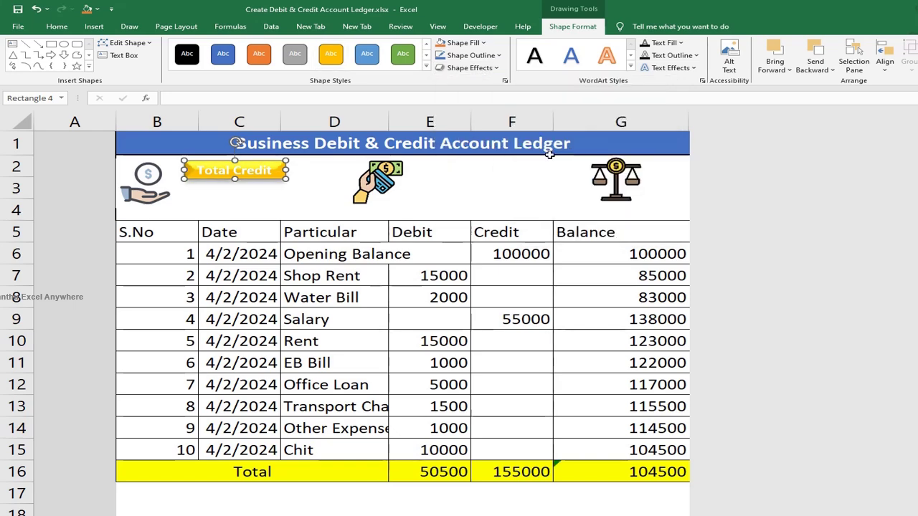
click(61, 27)
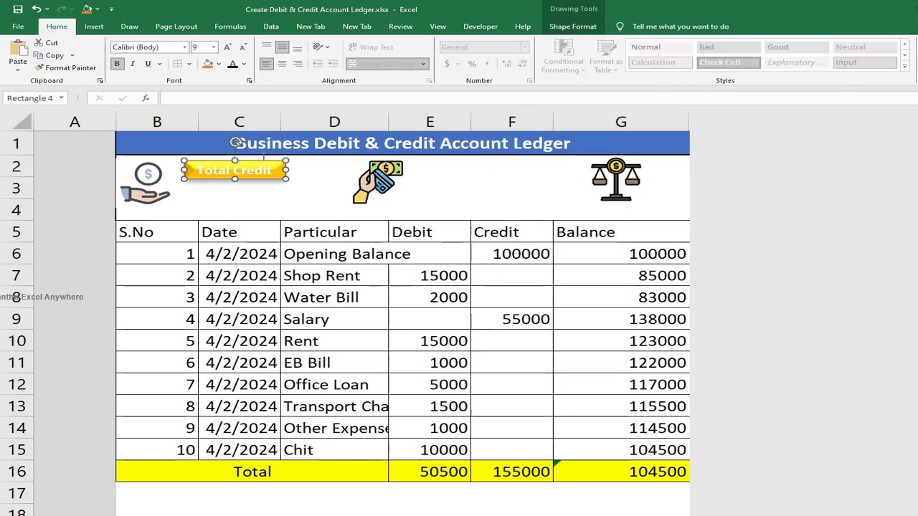
click(232, 64)
click(355, 255)
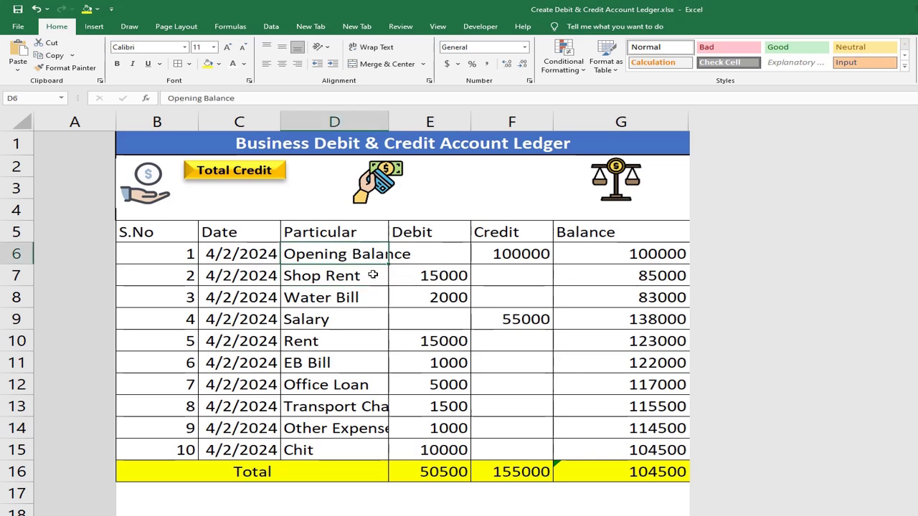
Widen column D to fit the particulars and move the scales picture back over column F.
drag(392, 122, 473, 125)
drag(703, 174, 604, 173)
Duplicate the "Total Credit" label beside the debit picture and change the copy's text to "Total Debit".
click(269, 178)
click(266, 179)
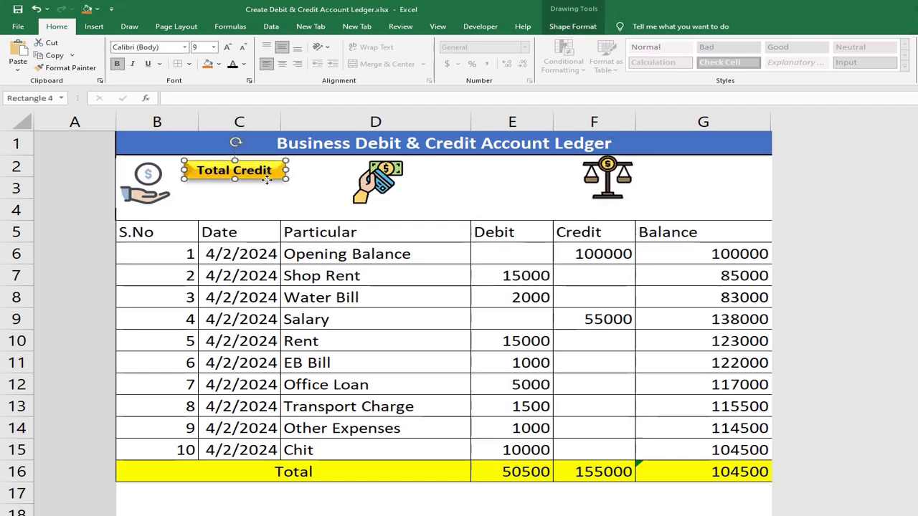
drag(271, 187, 490, 179)
double_click(489, 174)
text(De)
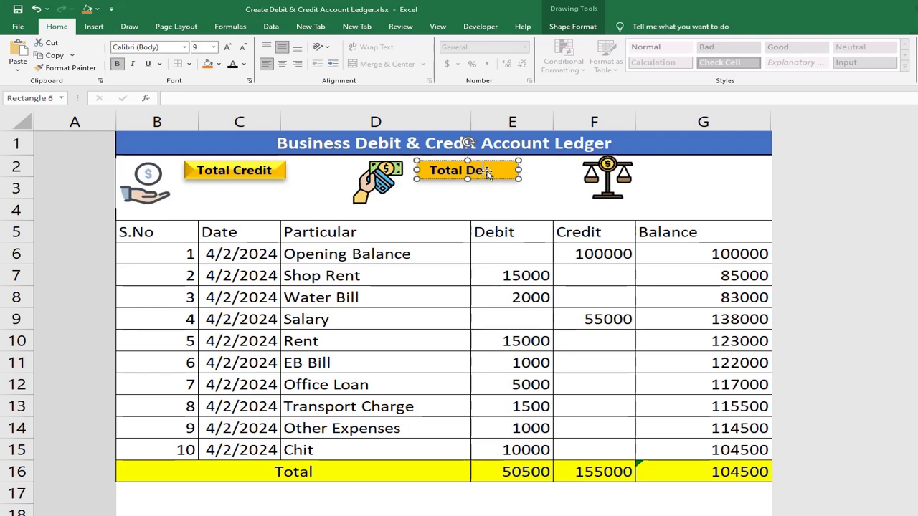
text(bit)
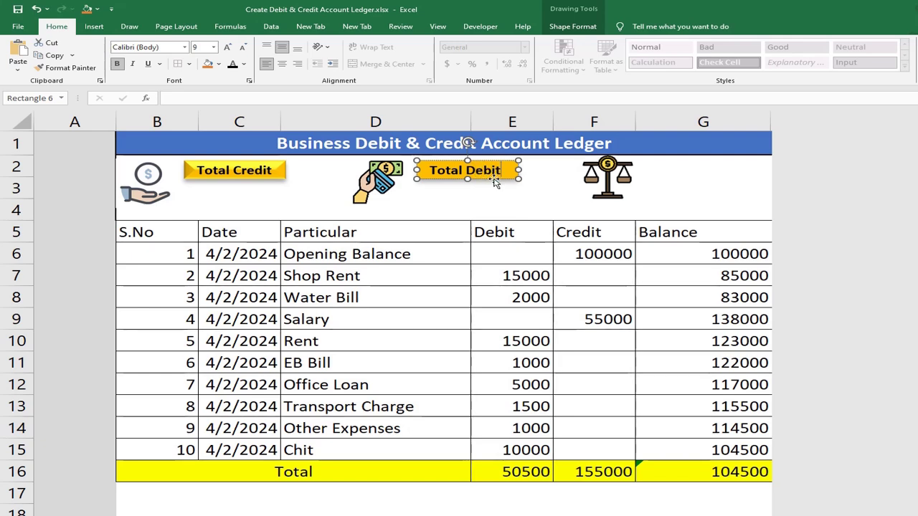
Duplicate the "Total Debit" label beside the scales picture and replace the copy's text with "Cash Balance".
key(ctrl+d)
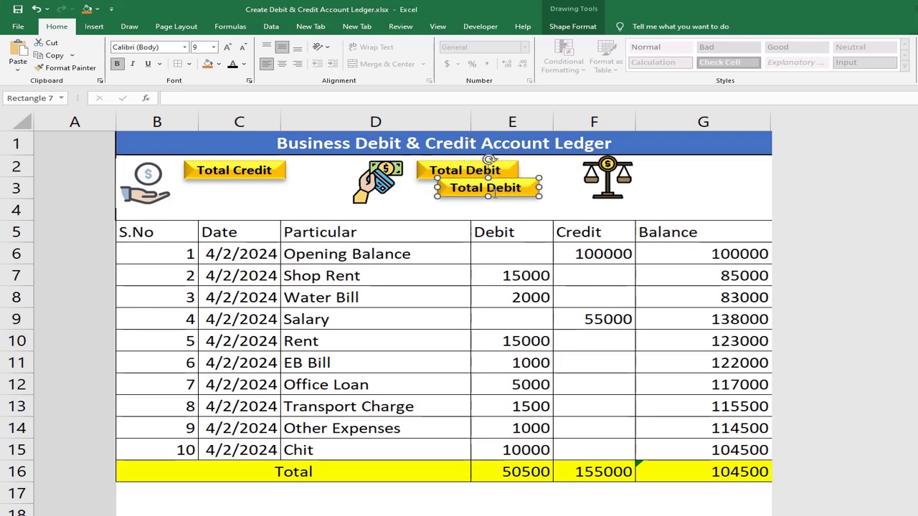
drag(495, 193, 712, 179)
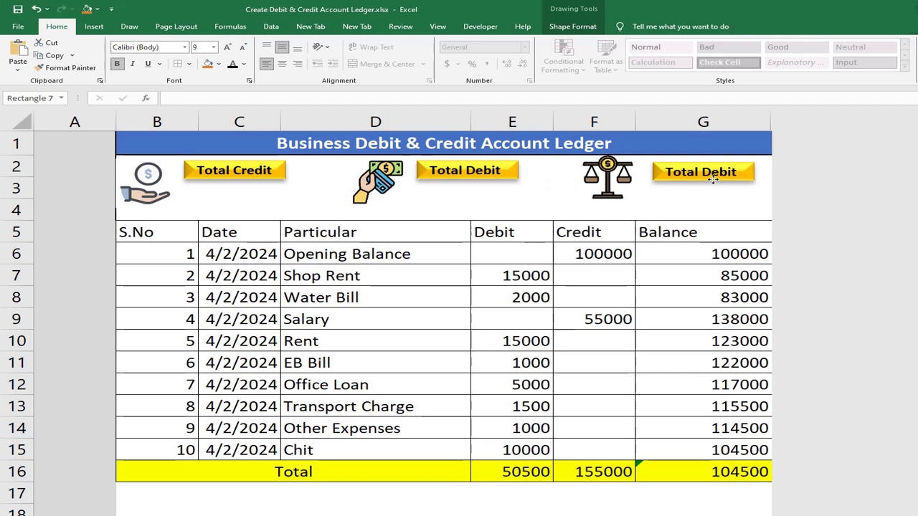
triple_click(712, 175)
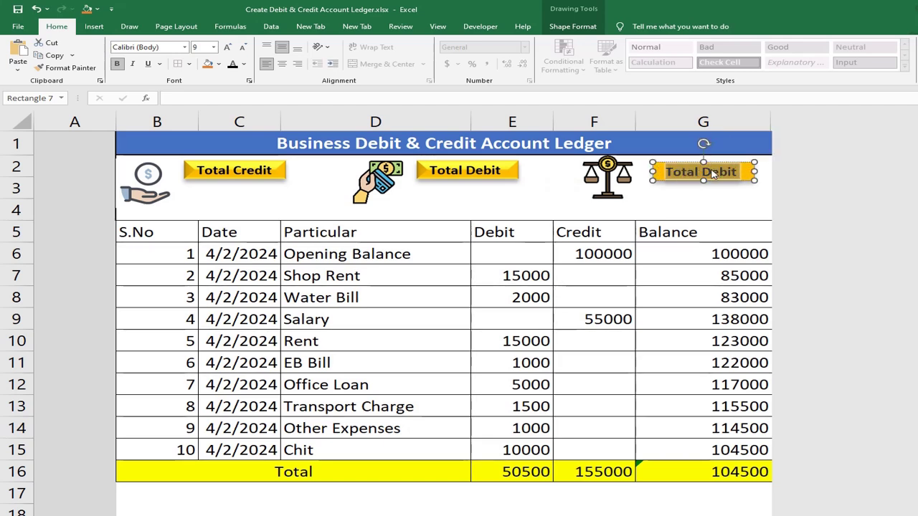
text(Cash)
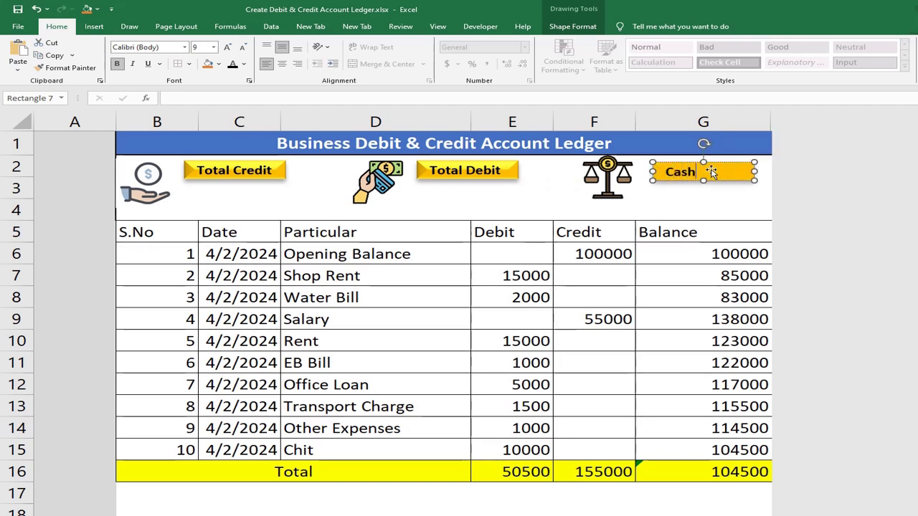
text( Balance)
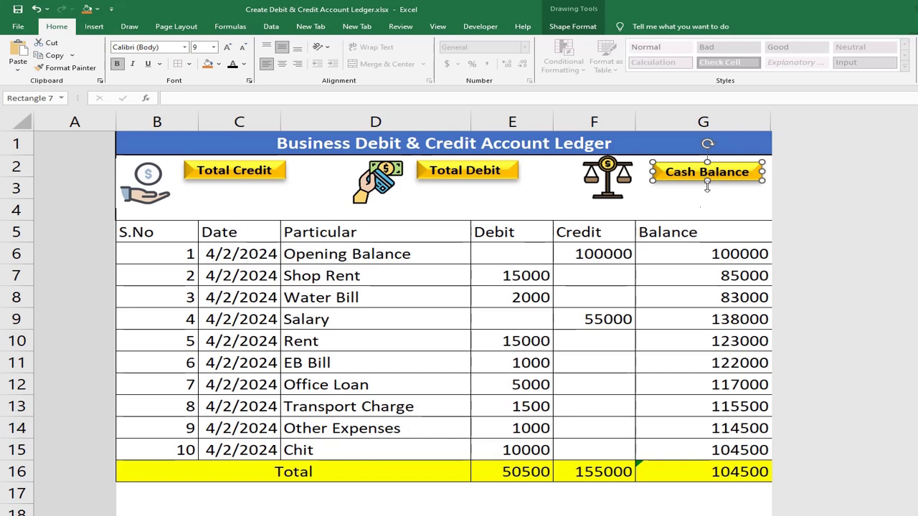
Draw a rounded rectangle directly below the "Total Credit" label, about as wide as the label.
click(286, 189)
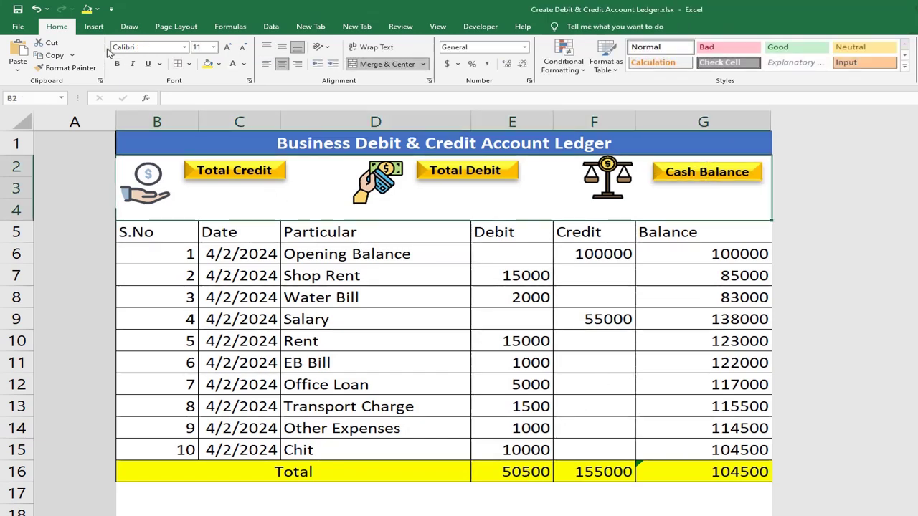
click(93, 25)
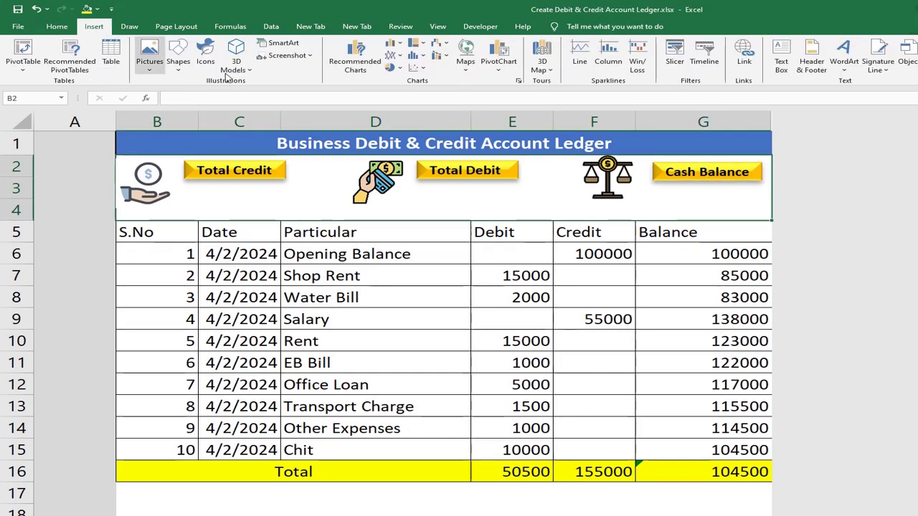
click(179, 65)
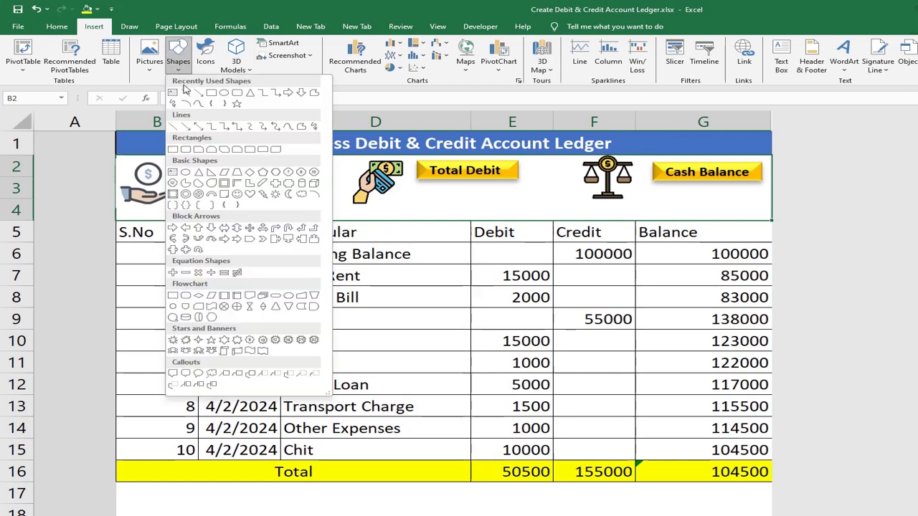
click(237, 94)
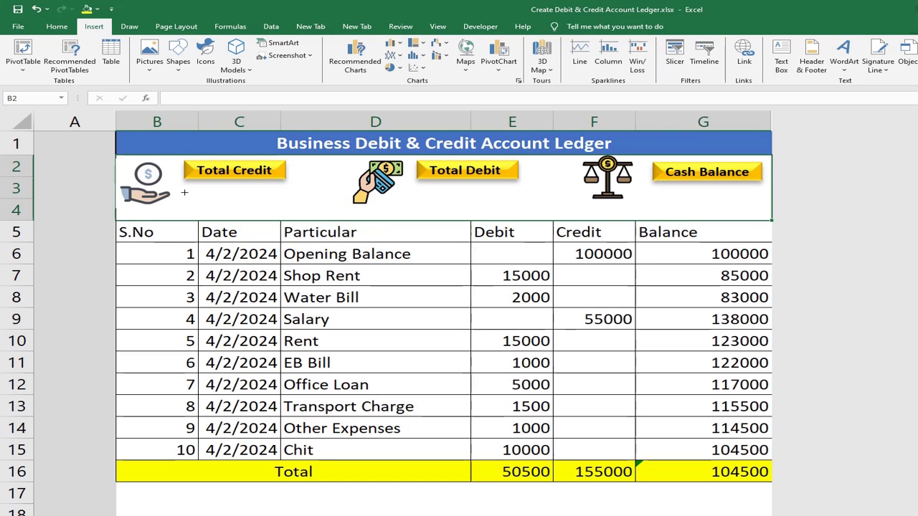
drag(182, 190, 288, 208)
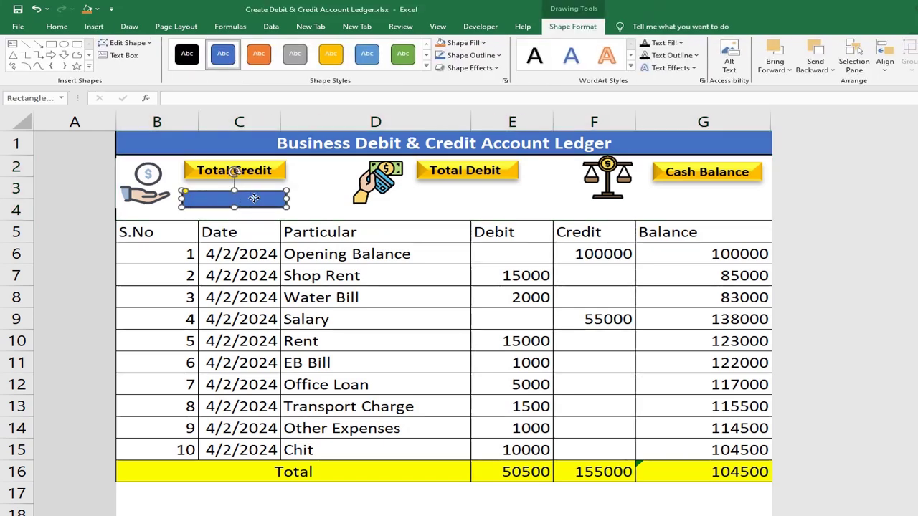
Link the rounded rectangle to the total credit cell with the formula =$F$16.
click(162, 97)
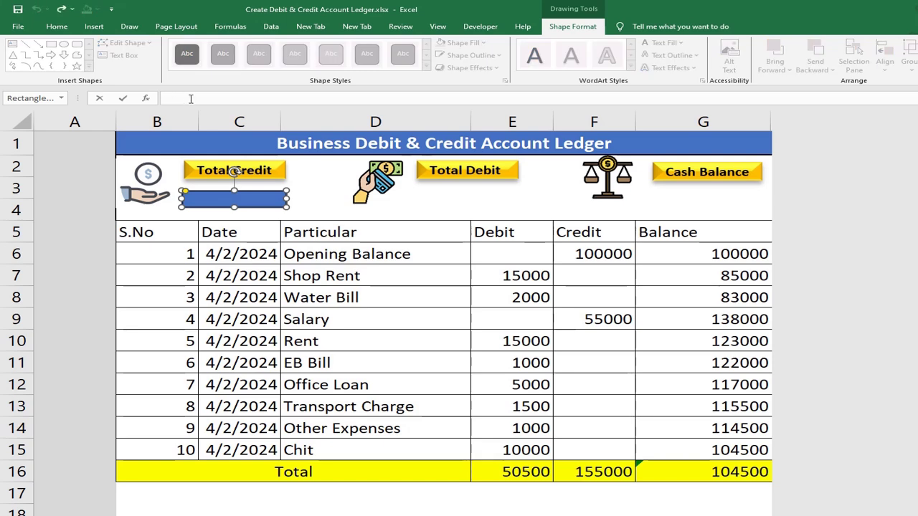
text(=)
click(590, 467)
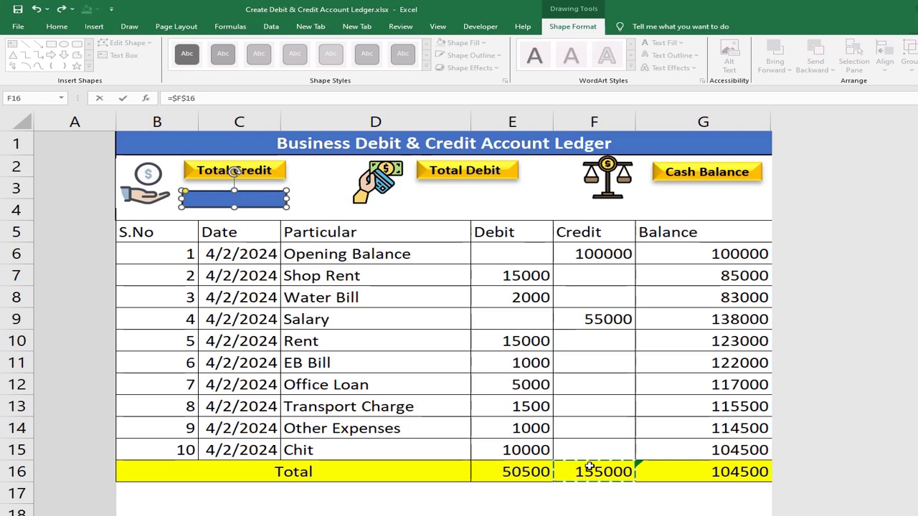
key(Return)
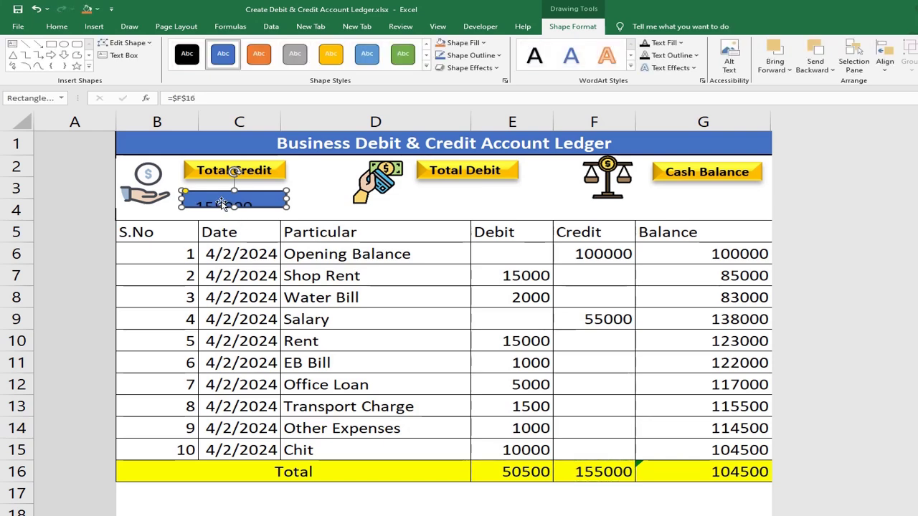
Make the linked credit total white and bold, and centre it vertically and horizontally in its rounded rectangle.
click(57, 25)
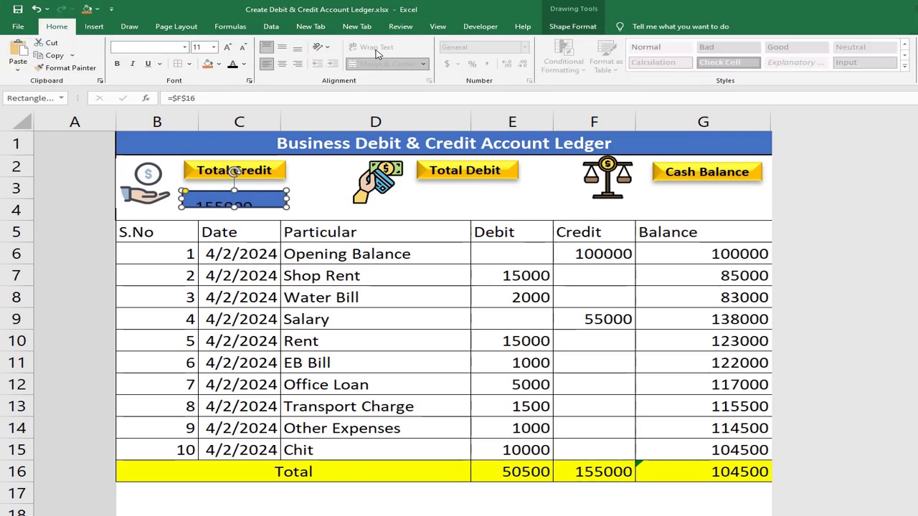
click(282, 47)
click(243, 63)
click(237, 92)
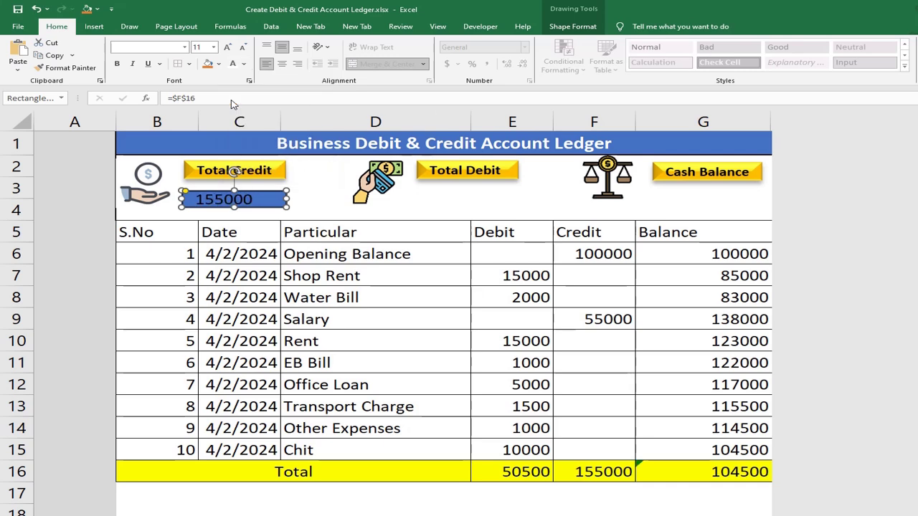
key(ctrl+b)
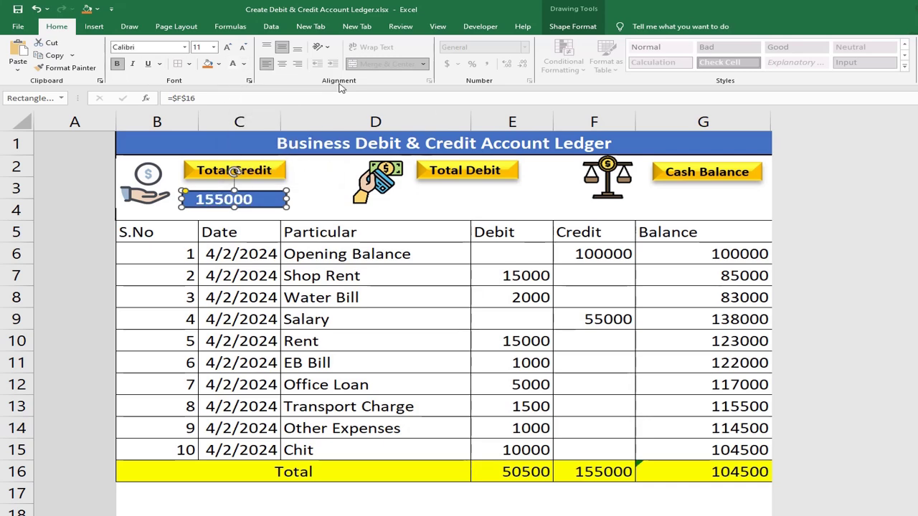
click(281, 63)
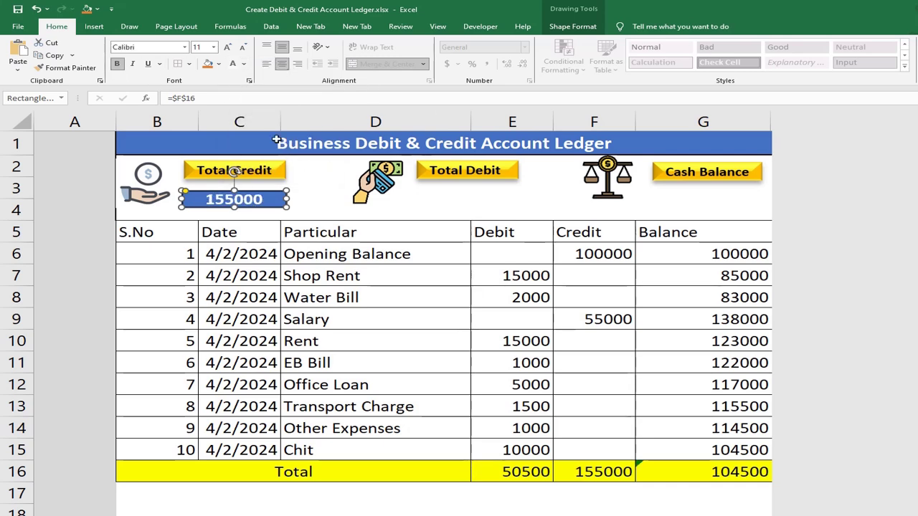
Apply the second preset shape effect to the total credit box and colour its number white.
click(578, 27)
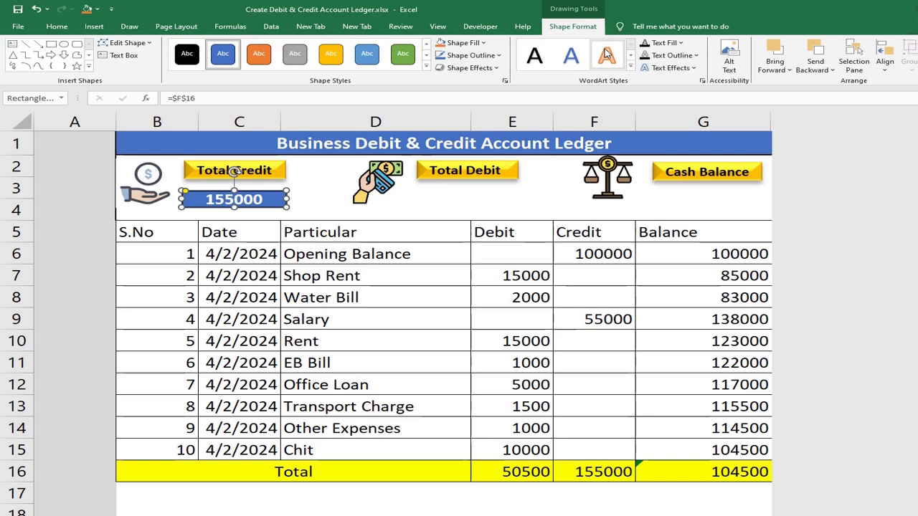
click(491, 67)
mouse_move(494, 86)
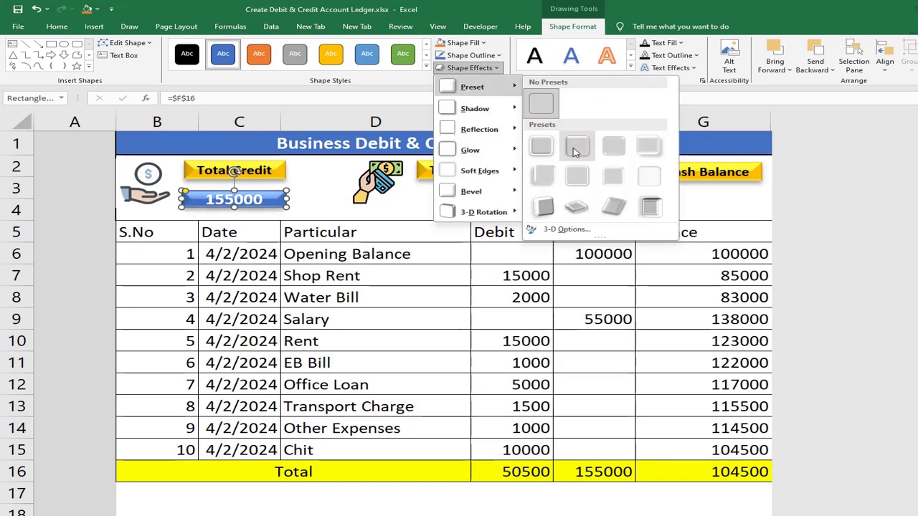
click(577, 147)
click(66, 32)
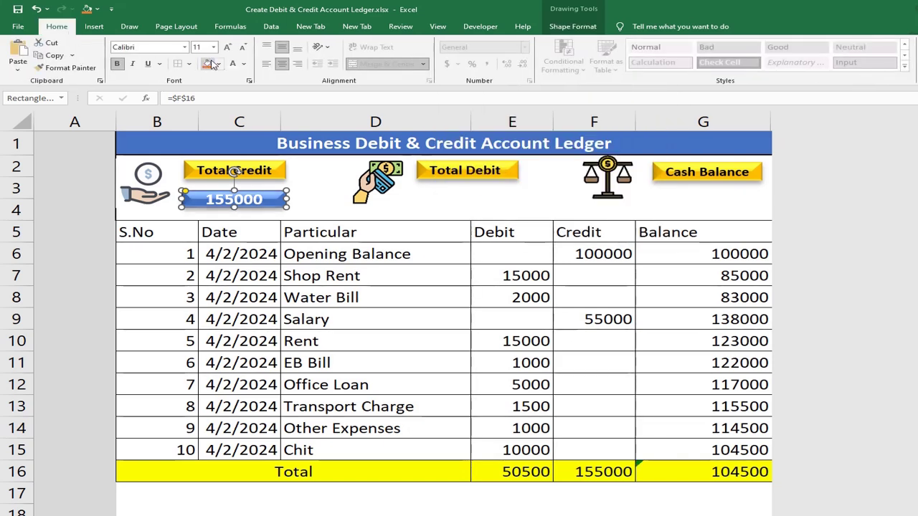
click(244, 64)
click(243, 102)
click(305, 191)
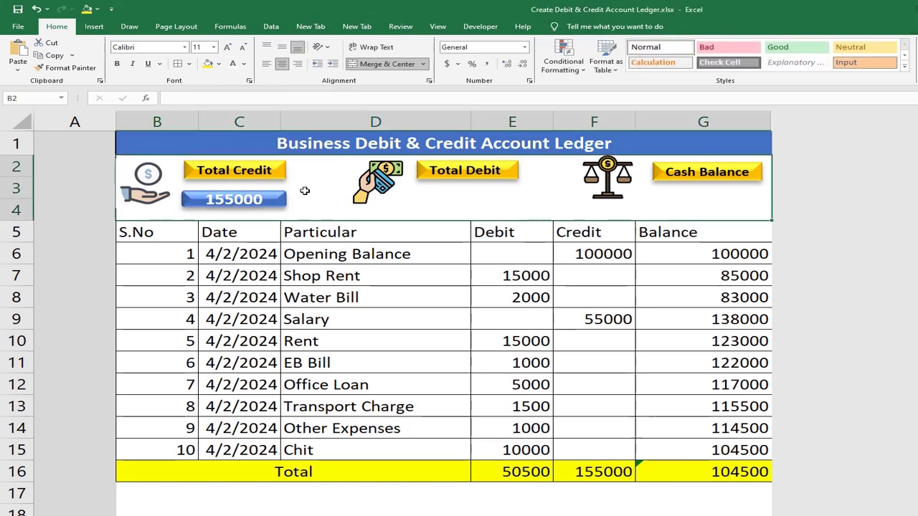
Make the total credit box slightly taller and place a duplicate of it directly below the "Total Debit" label.
click(235, 200)
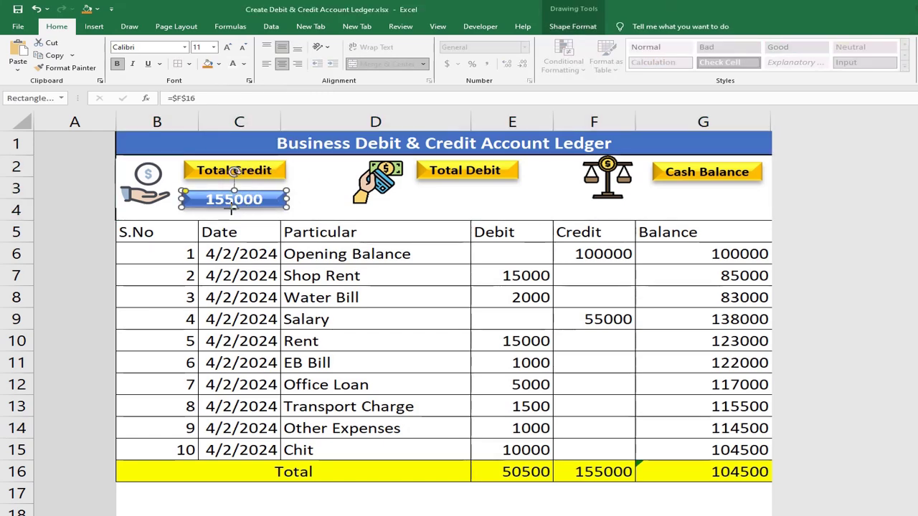
click(283, 206)
click(280, 185)
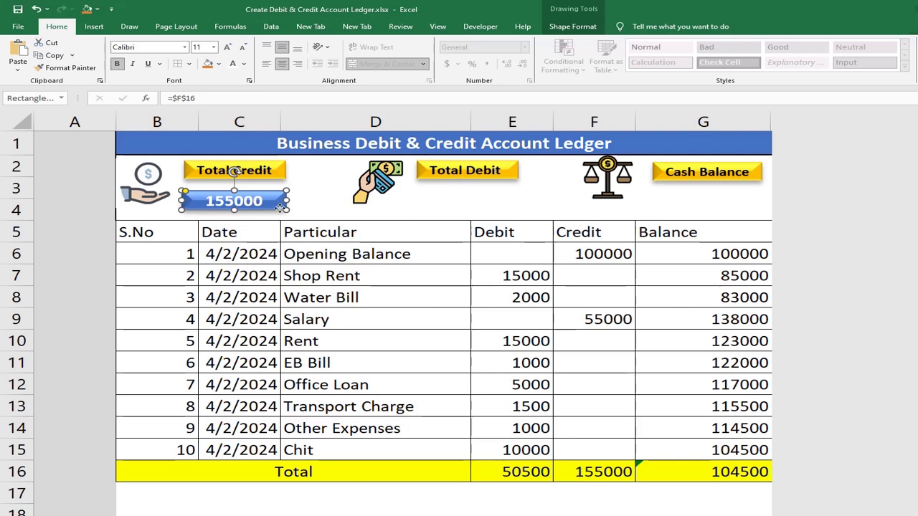
key(ctrl+d)
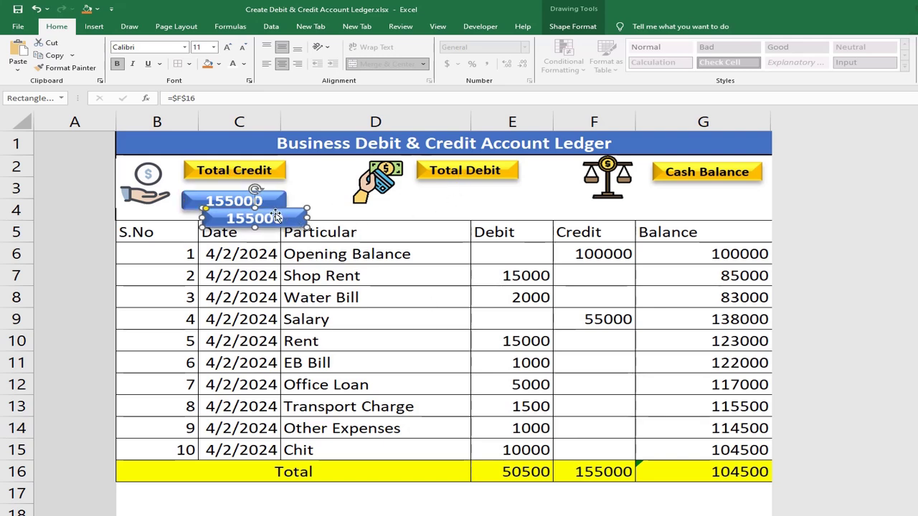
drag(276, 219, 466, 206)
Link the box below "Total Debit" to the debit total with =$E$16 and make its number white and bold.
click(180, 97)
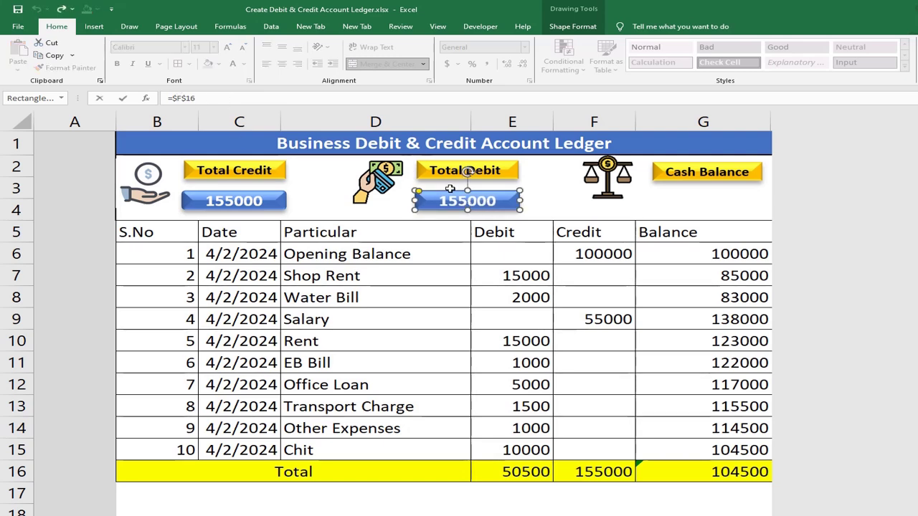
drag(175, 98, 233, 97)
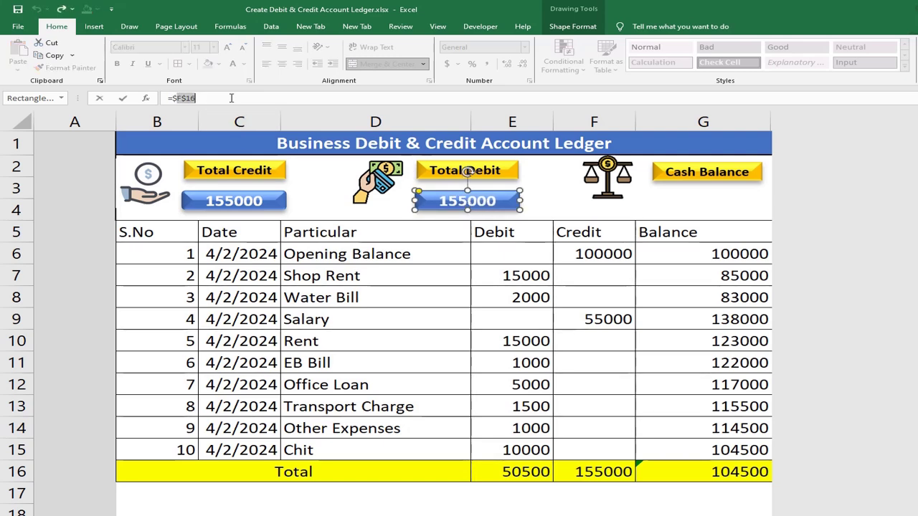
key(BackSpace)
click(513, 472)
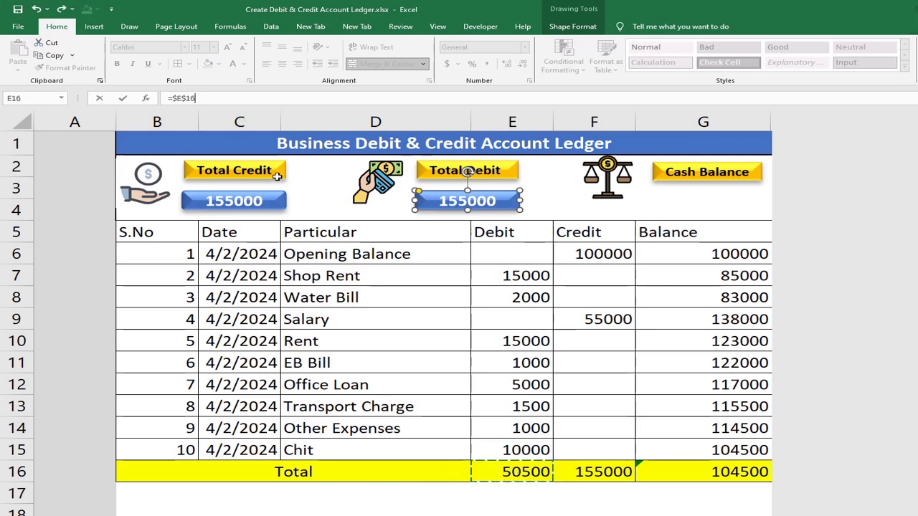
key(Return)
key(ctrl+b)
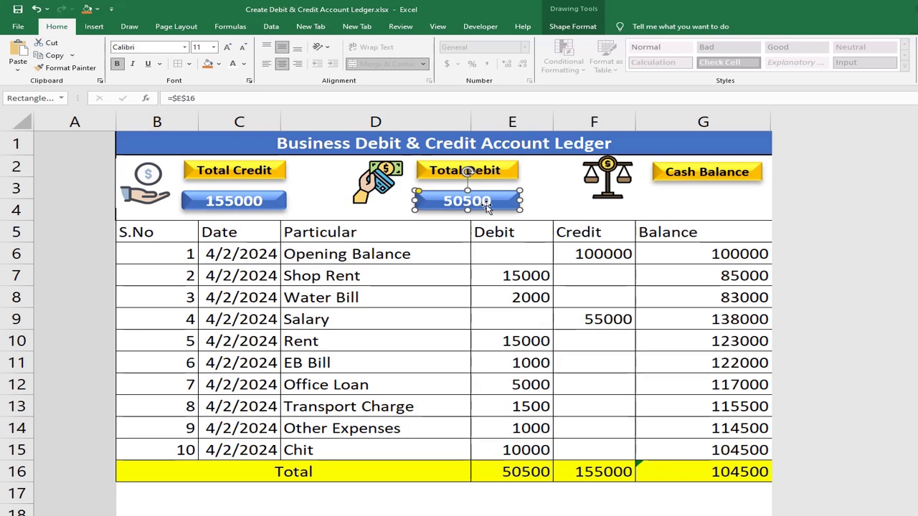
Place a copy of the total debit box below "Cash Balance", linked to the total balance with =$G$16 and with white bold text.
drag(486, 204, 728, 204)
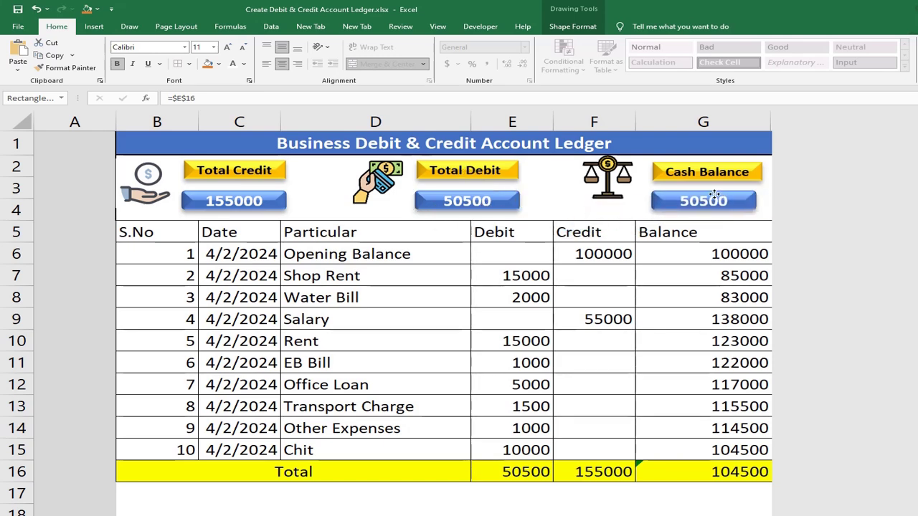
drag(205, 98, 127, 97)
text(=)
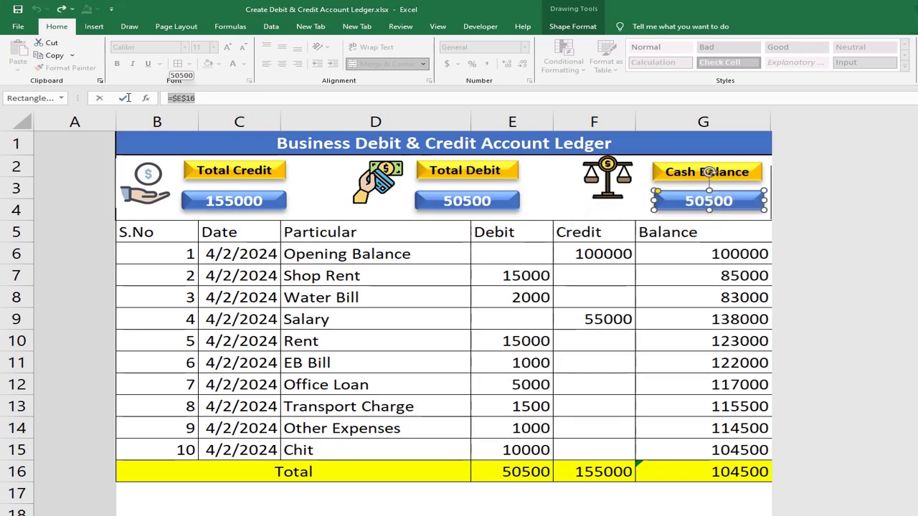
click(721, 471)
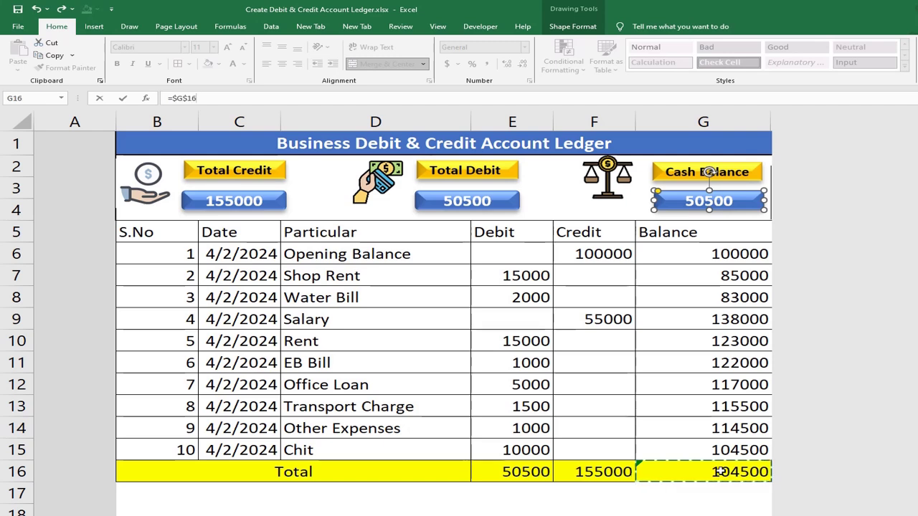
key(Return)
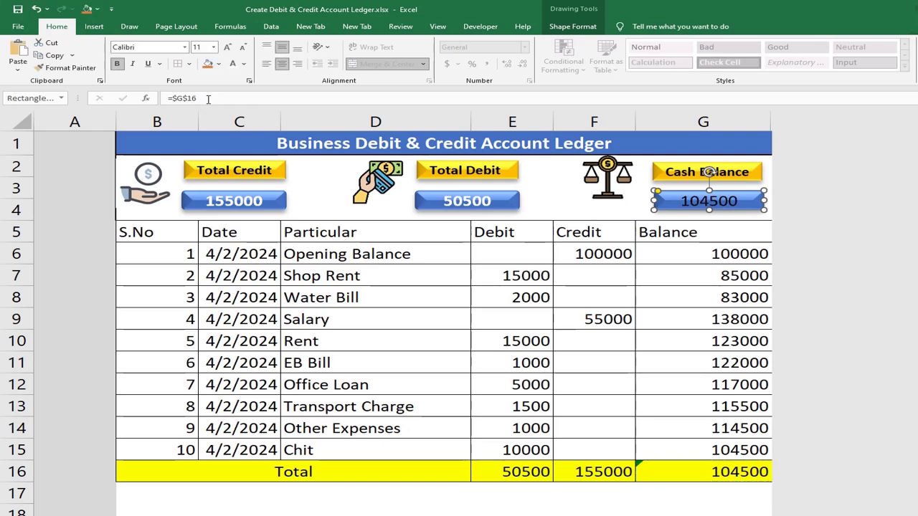
click(233, 65)
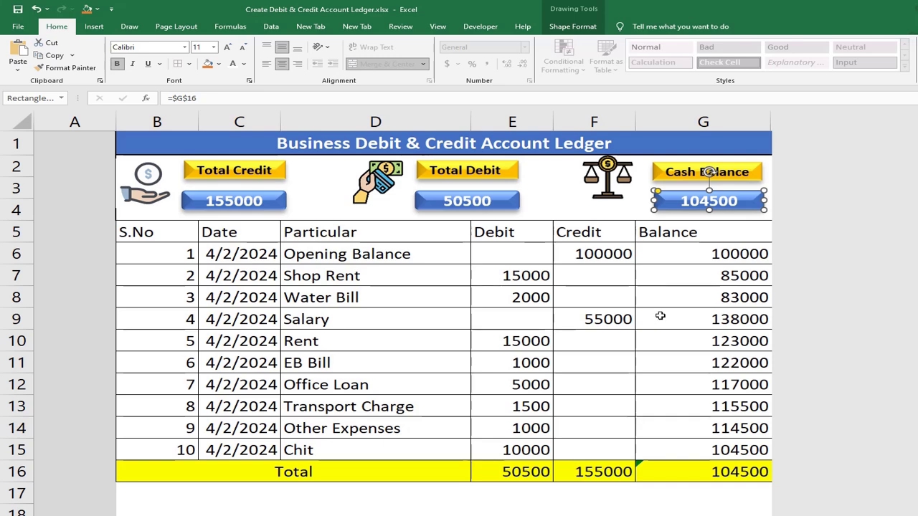
Fill the header row from S.No to Balance with green and make its text white and bold.
click(158, 258)
mouse_move(144, 231)
mouse_down()
mouse_move(812, 246)
mouse_move(727, 218)
mouse_move(727, 240)
mouse_move(715, 239)
mouse_up()
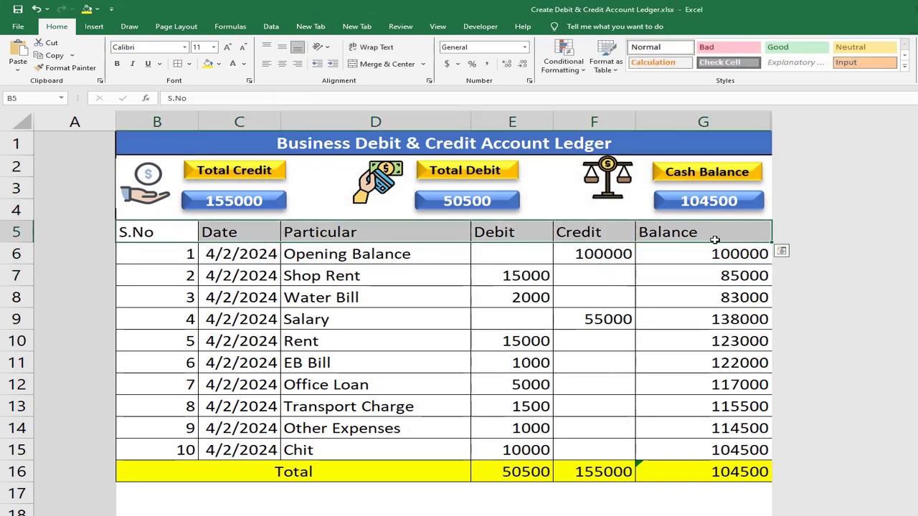
click(219, 64)
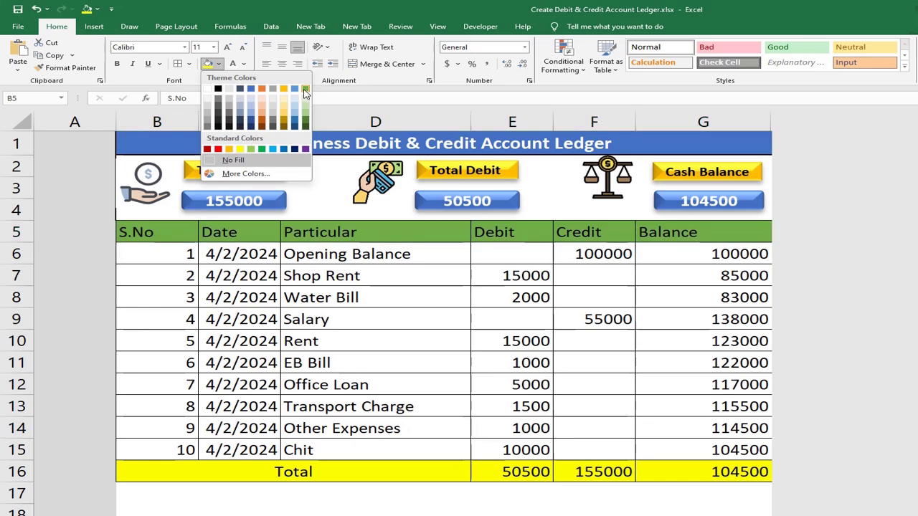
click(306, 89)
click(232, 64)
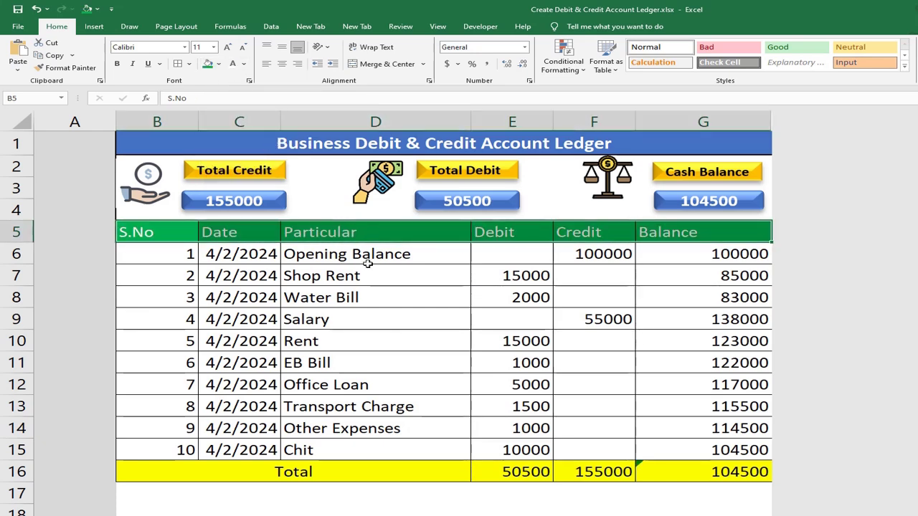
click(357, 450)
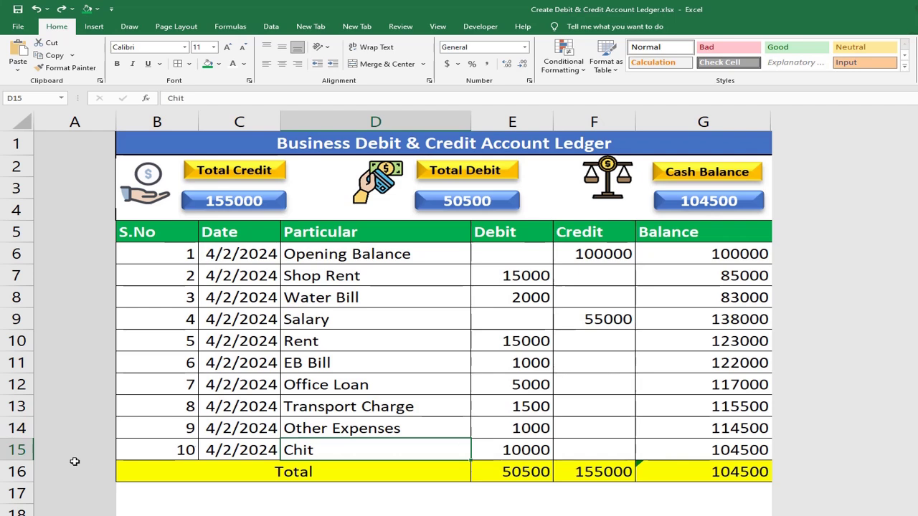
Insert two blank rows directly above the yellow Total row.
click(14, 471)
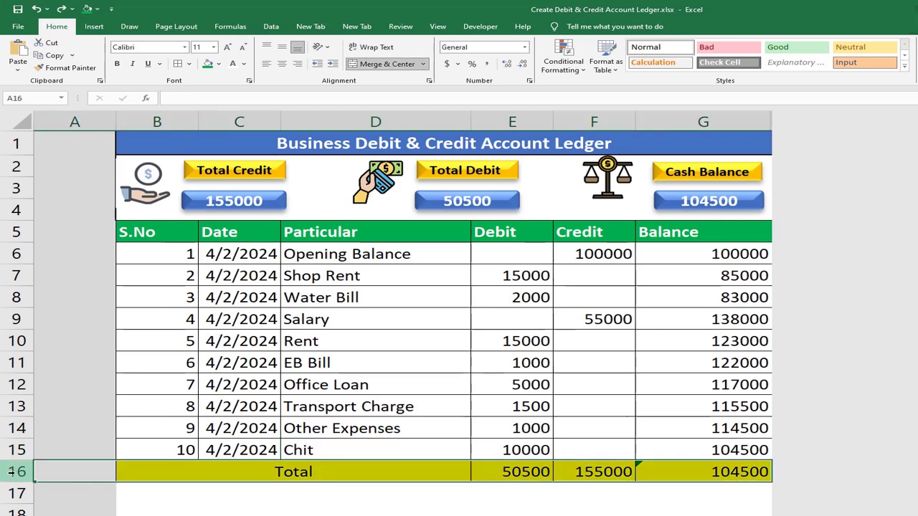
key(ctrl+shift+plus)
key(ctrl+shift+plus)
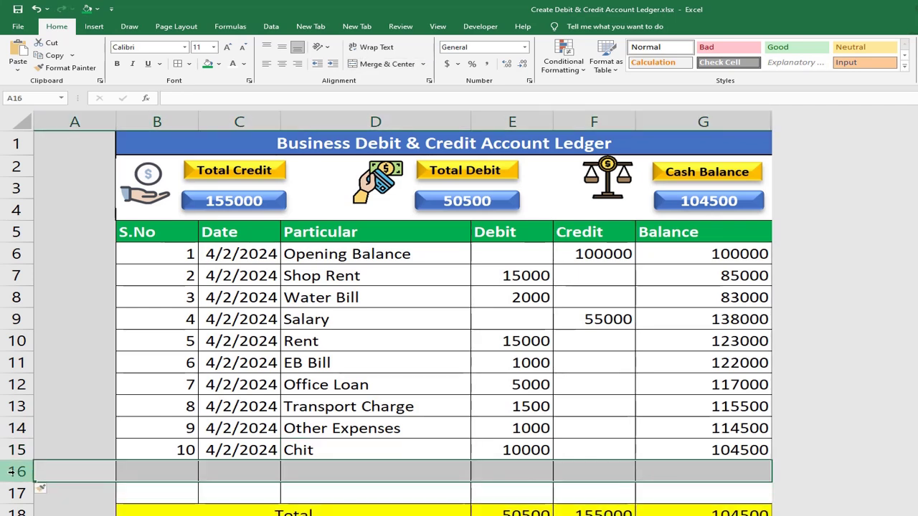
Enter a new ledger entry in row 16: number 11, date 4/2/2024, particular "Car Service" and debit 15000.
click(176, 469)
text(11)
key(Tab)
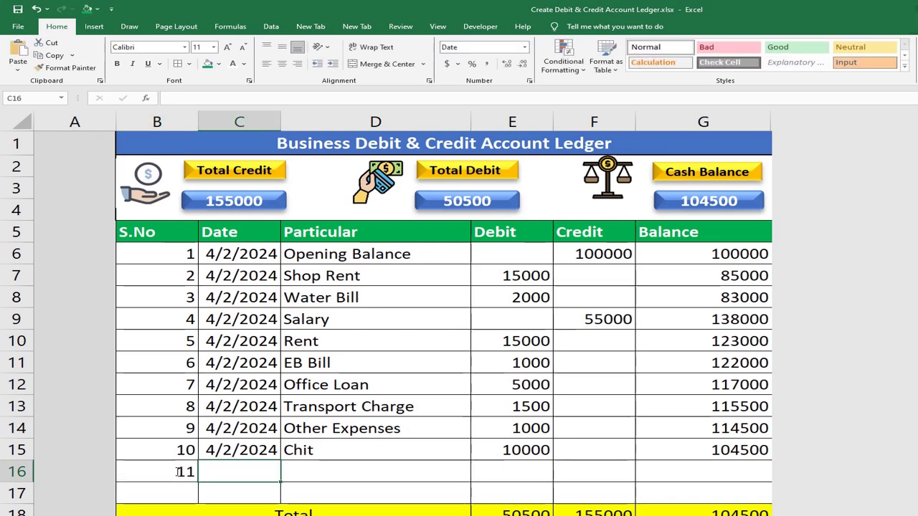
key(ctrl+semicolon)
key(Tab)
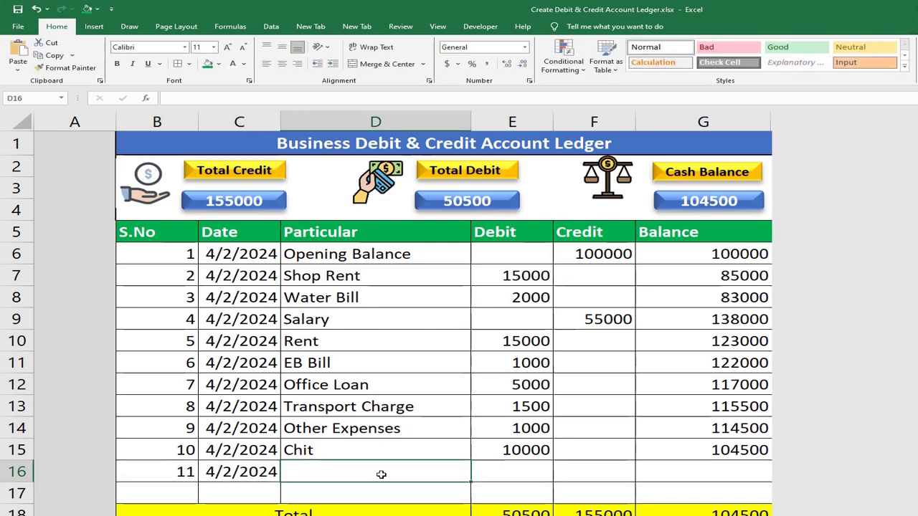
text(Car Se)
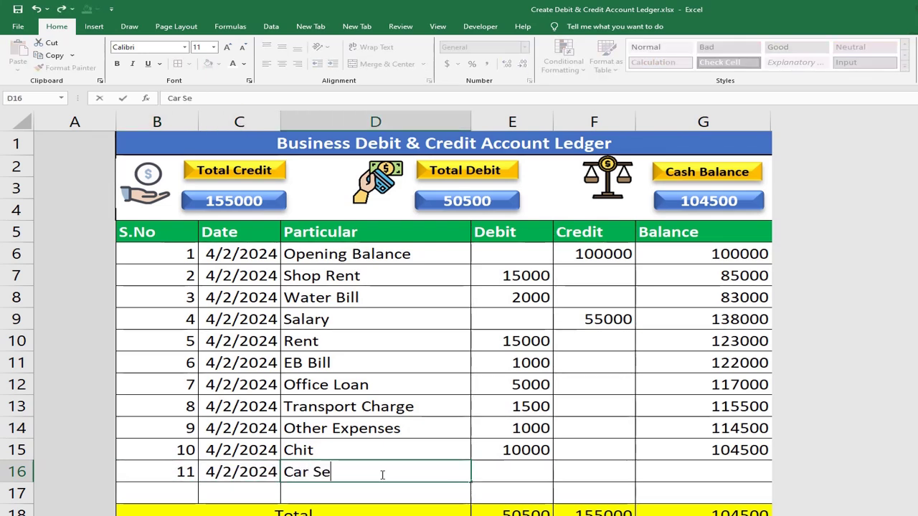
text(rvice)
key(Tab)
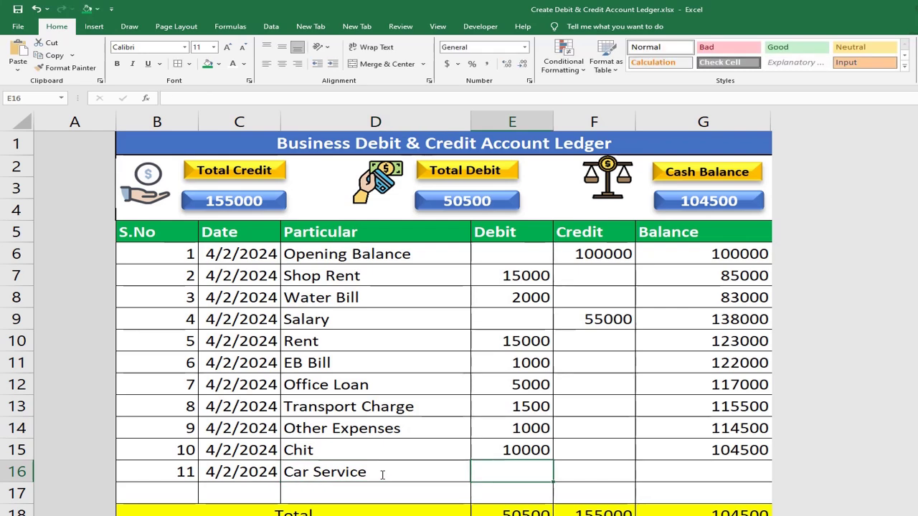
text(15000)
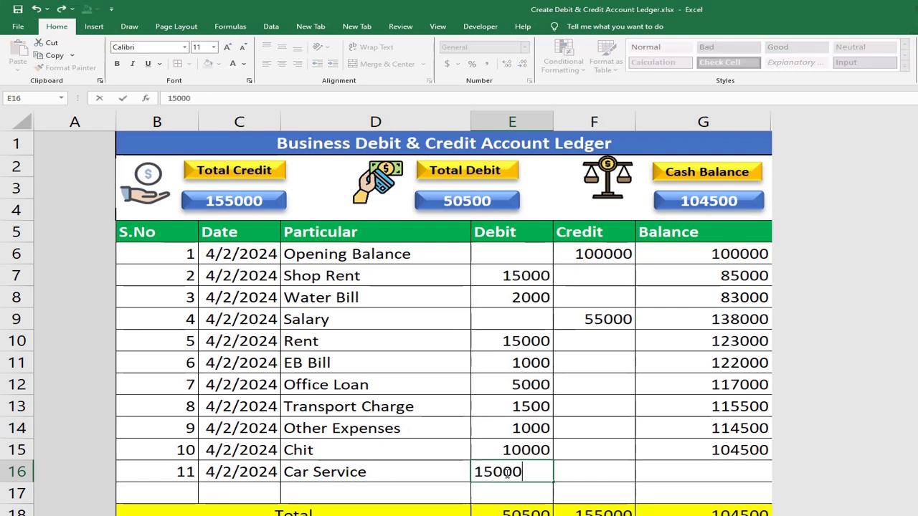
key(Return)
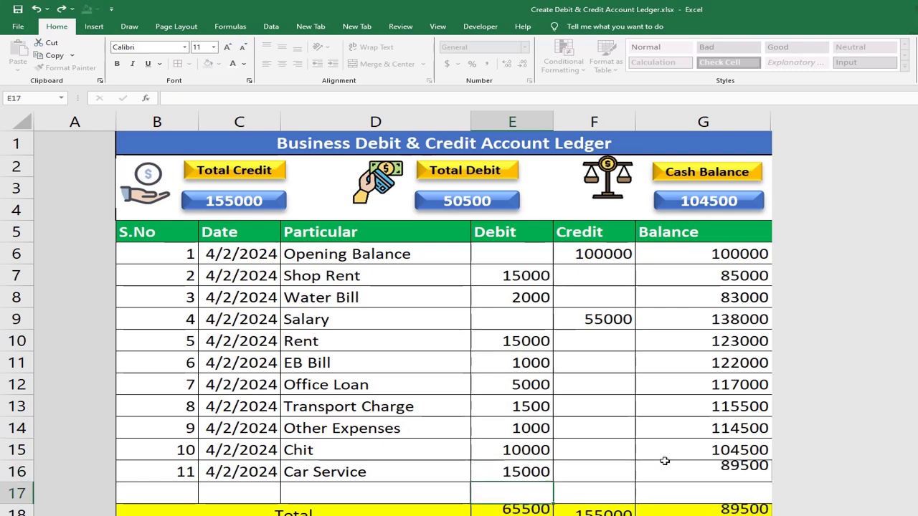
key(Down)
key(Right)
key(Right)
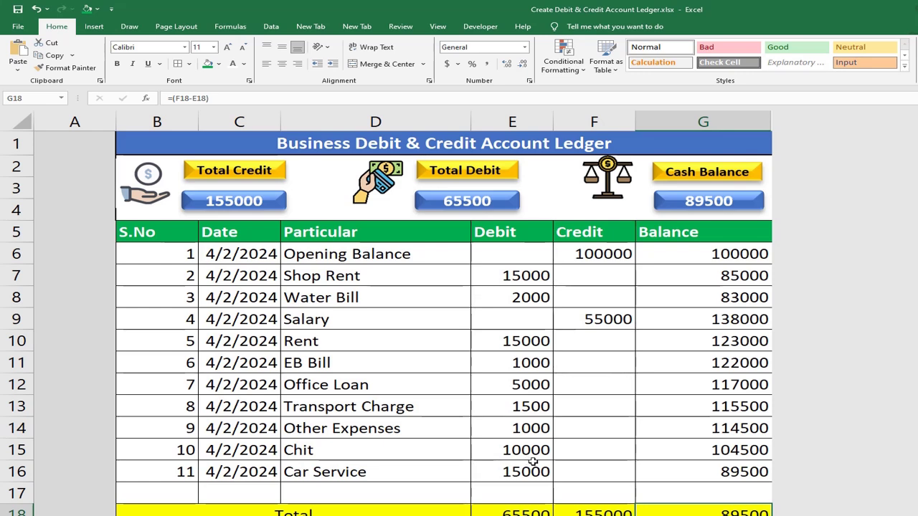
click(651, 486)
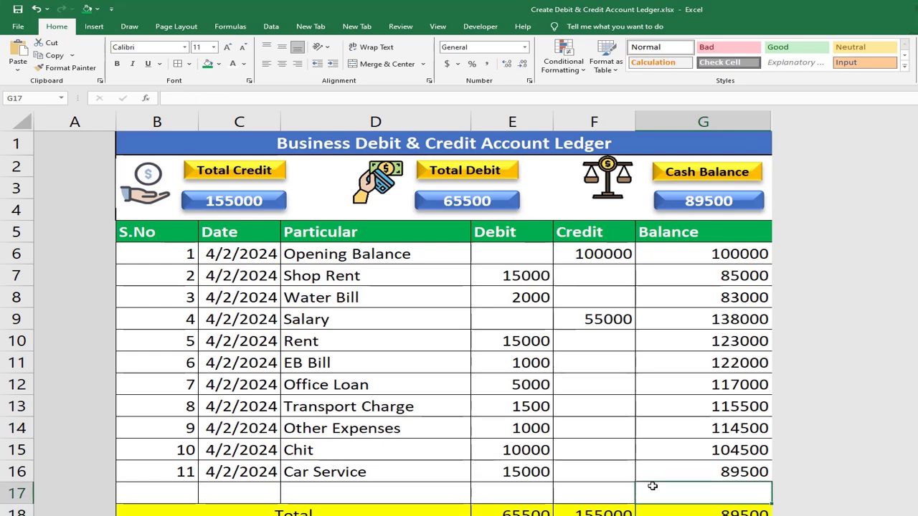